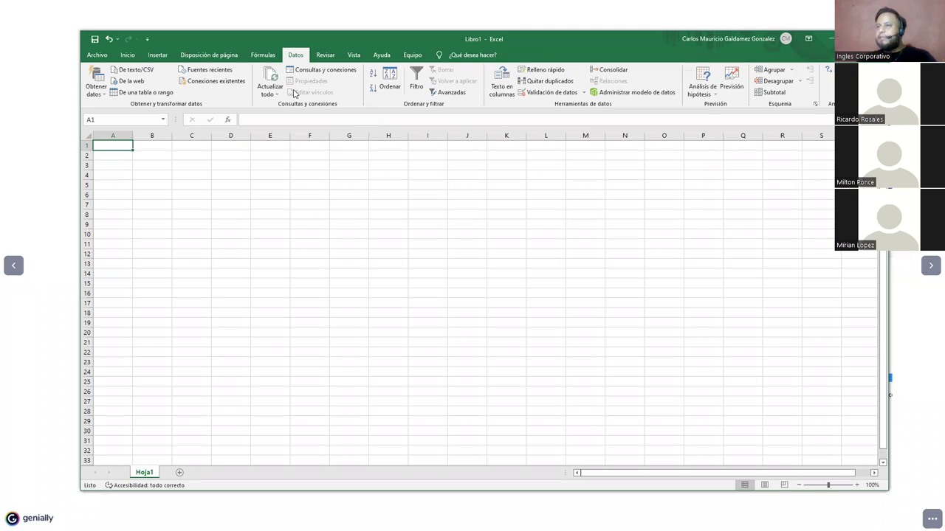
Open the Complementos category of the Excel options and select the Solver add-in among the active ones.
{"action": "left_click", "coordinate": [127, 57]}
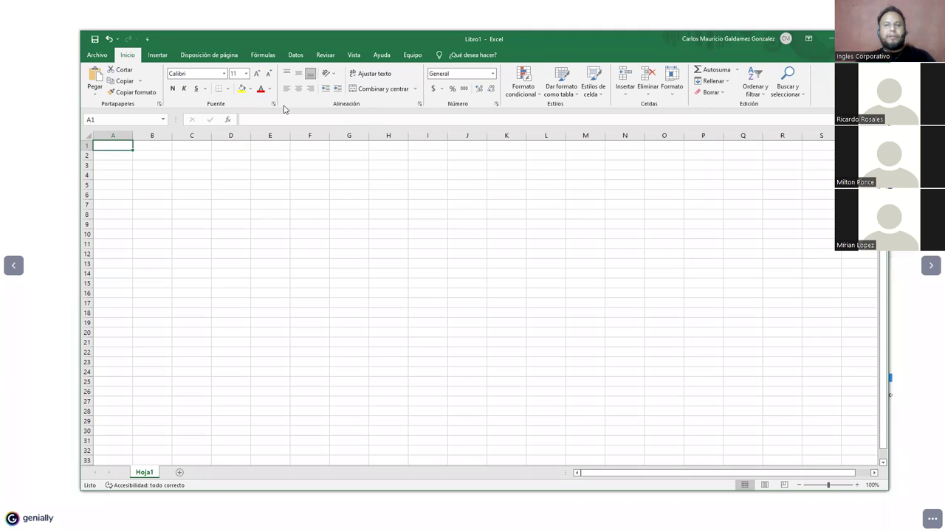
{"action": "left_click", "coordinate": [96, 56]}
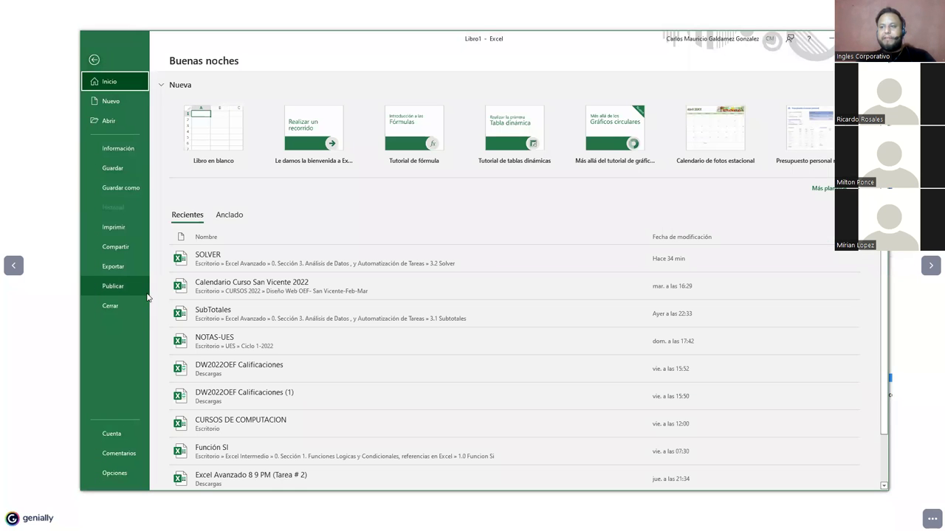
{"action": "left_click", "coordinate": [115, 474]}
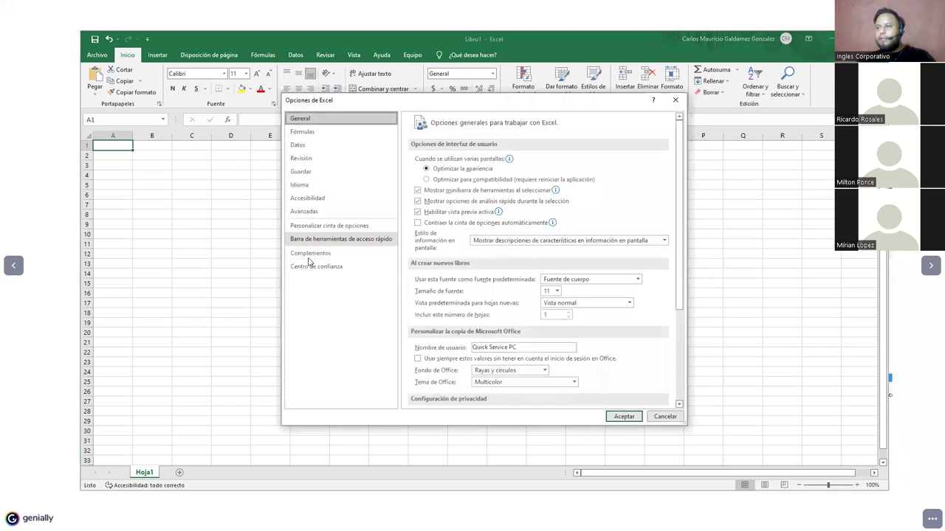
{"action": "left_click", "coordinate": [301, 255]}
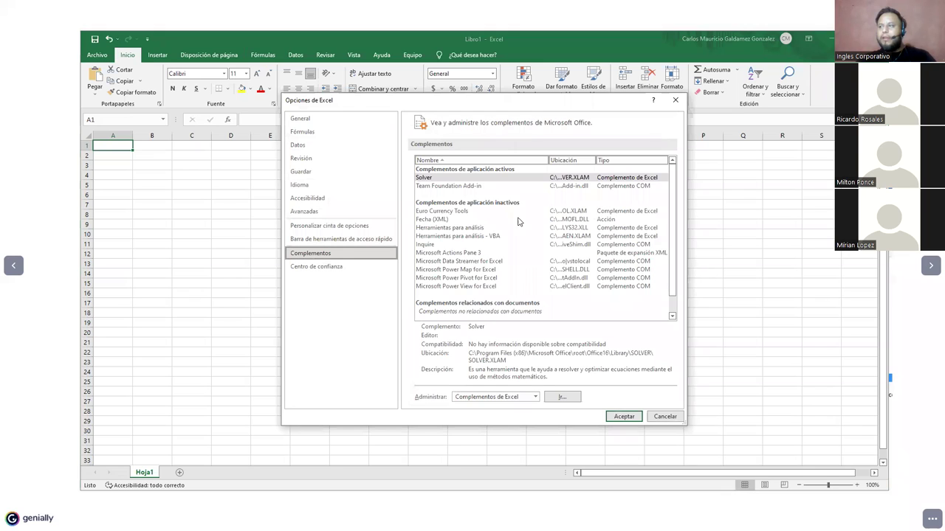
{"action": "left_click", "coordinate": [421, 178]}
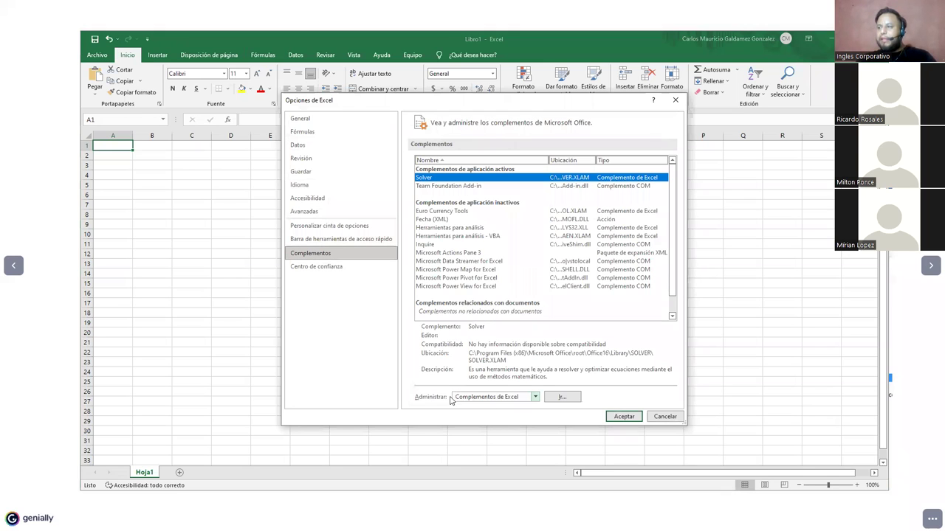
Set the add-in type to manage to Complementos de Excel and open its list of available add-ins.
{"action": "left_click", "coordinate": [498, 400]}
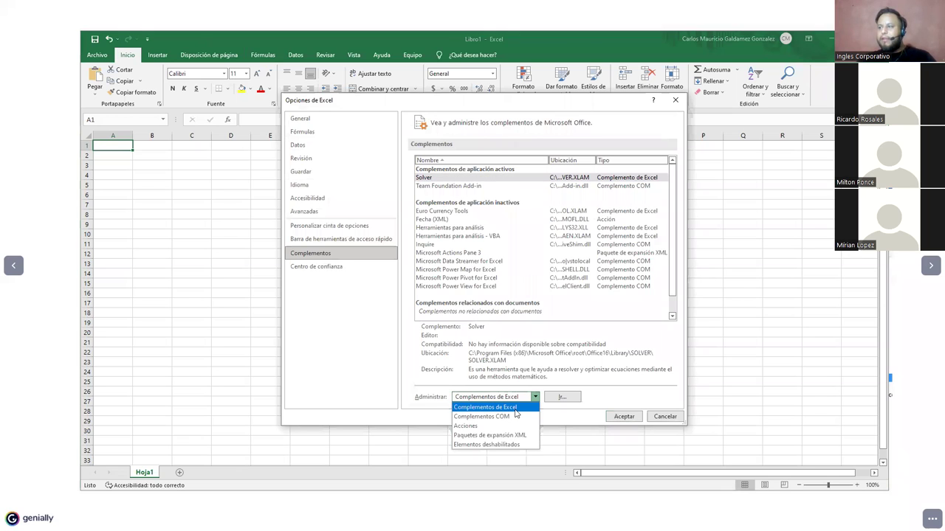
{"action": "left_click", "coordinate": [521, 410]}
{"action": "left_click", "coordinate": [535, 397]}
{"action": "left_click", "coordinate": [525, 434]}
{"action": "left_click", "coordinate": [535, 397]}
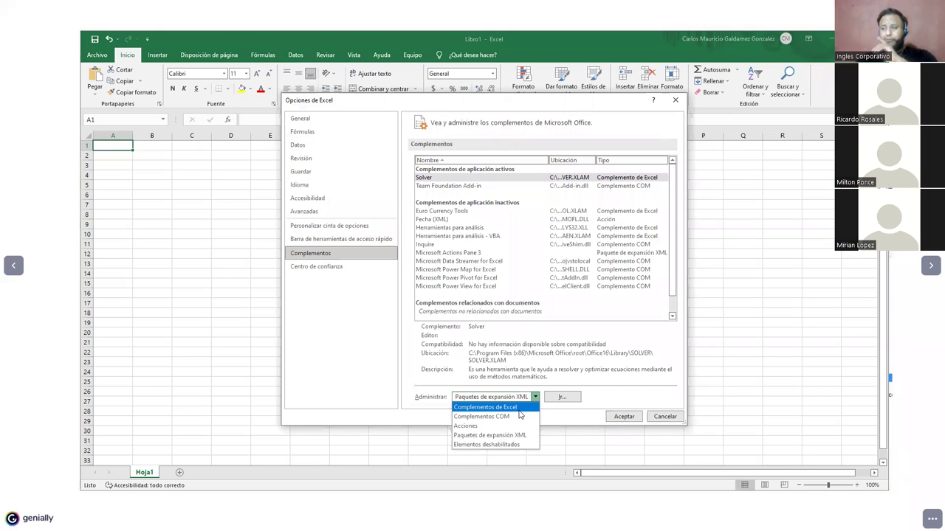
{"action": "left_click", "coordinate": [519, 408]}
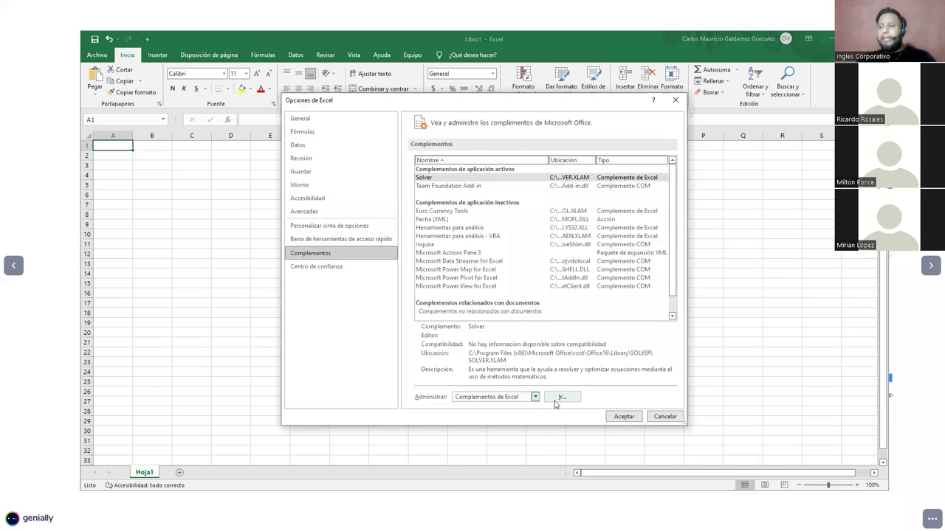
{"action": "left_click", "coordinate": [557, 398]}
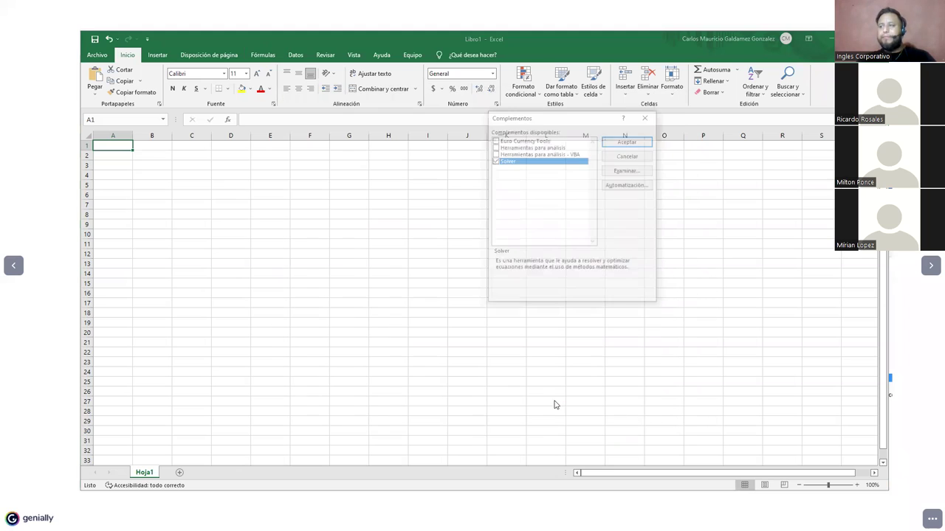
Disable and re-enable Solver in the available add-ins, accept the selection and display the data commands.
{"action": "left_click", "coordinate": [494, 161]}
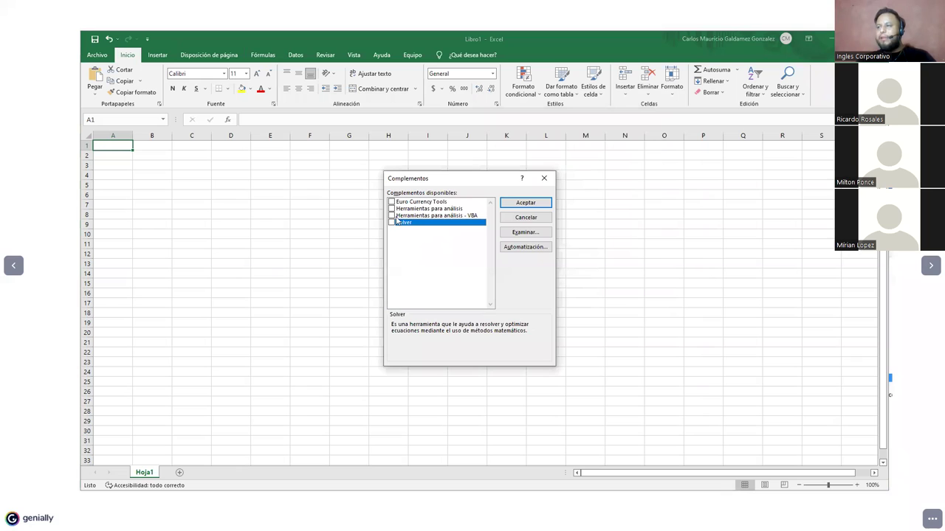
{"action": "left_click", "coordinate": [396, 202]}
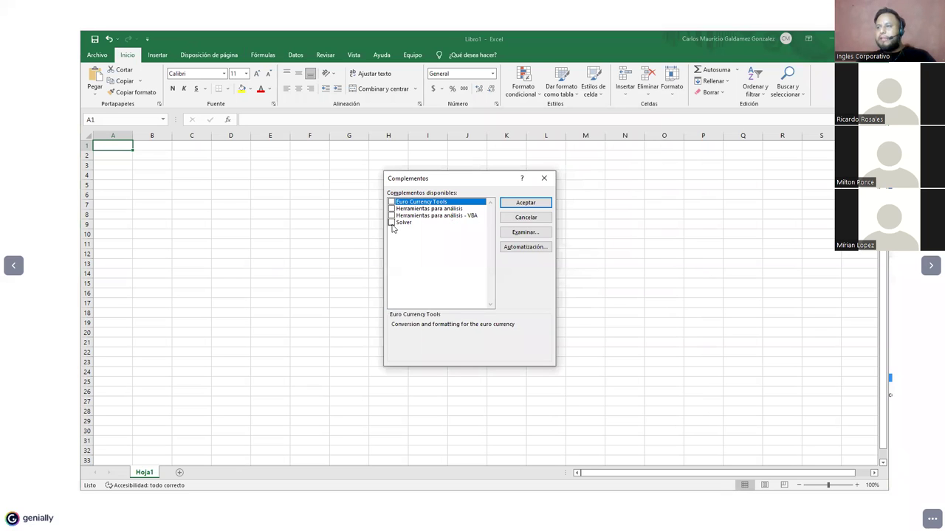
{"action": "left_click", "coordinate": [391, 223]}
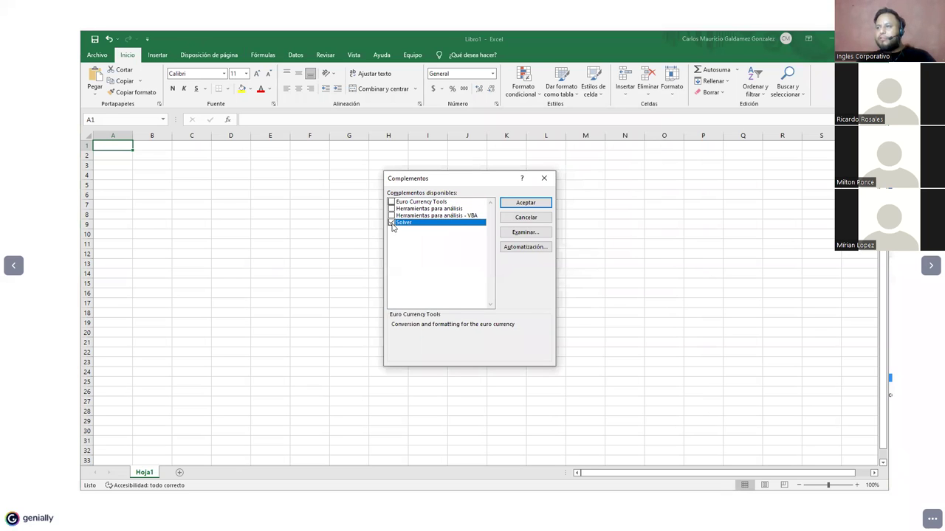
{"action": "left_click", "coordinate": [525, 205]}
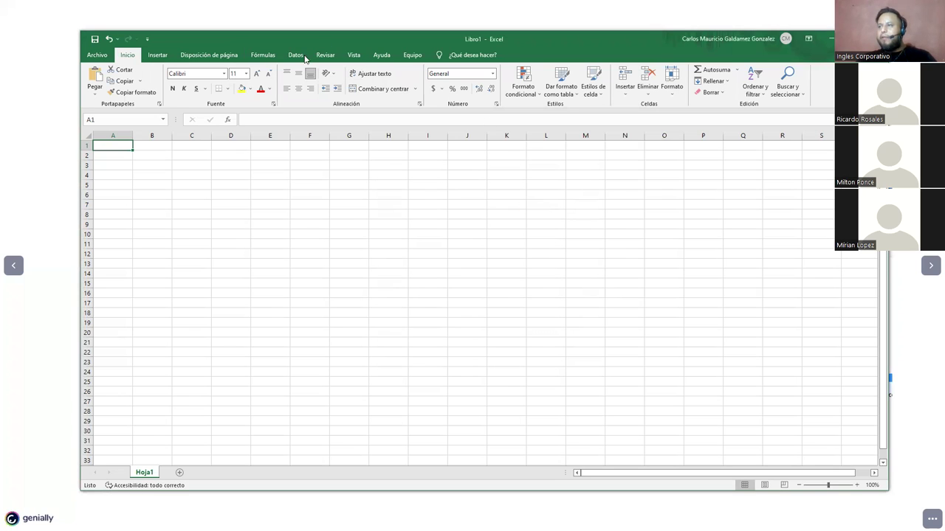
{"action": "left_click", "coordinate": [295, 55]}
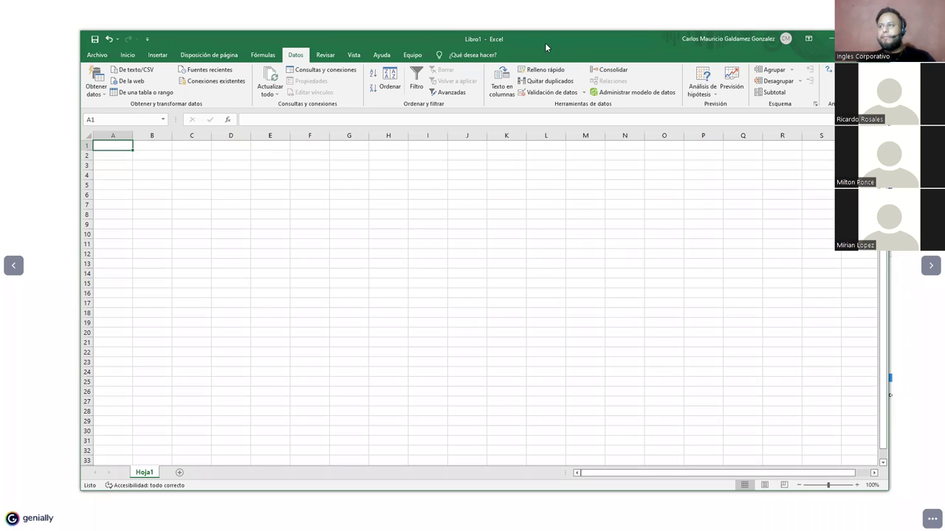
Return from the presentation to the Excel workbook, enlarge its window and zoom the sheet to 190%.
{"action": "key", "text": "alt+Tab"}
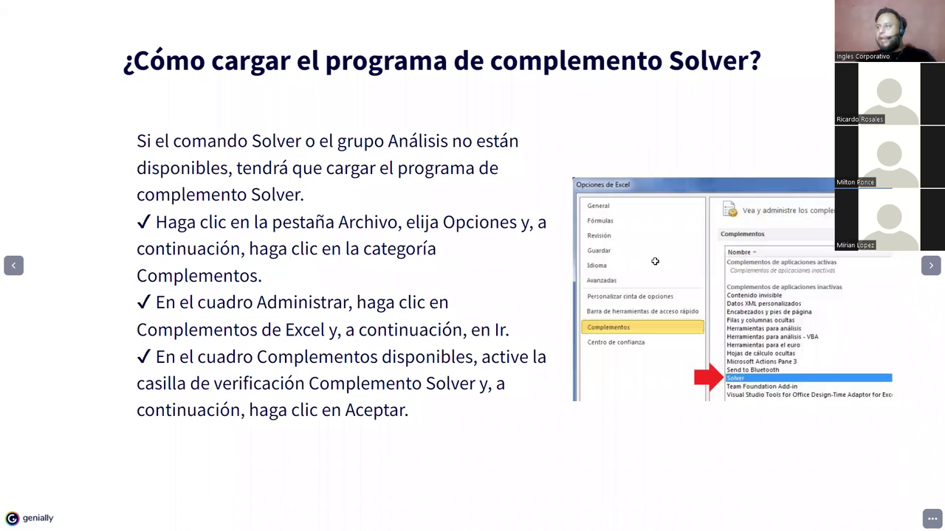
{"action": "key", "text": "alt+Tab"}
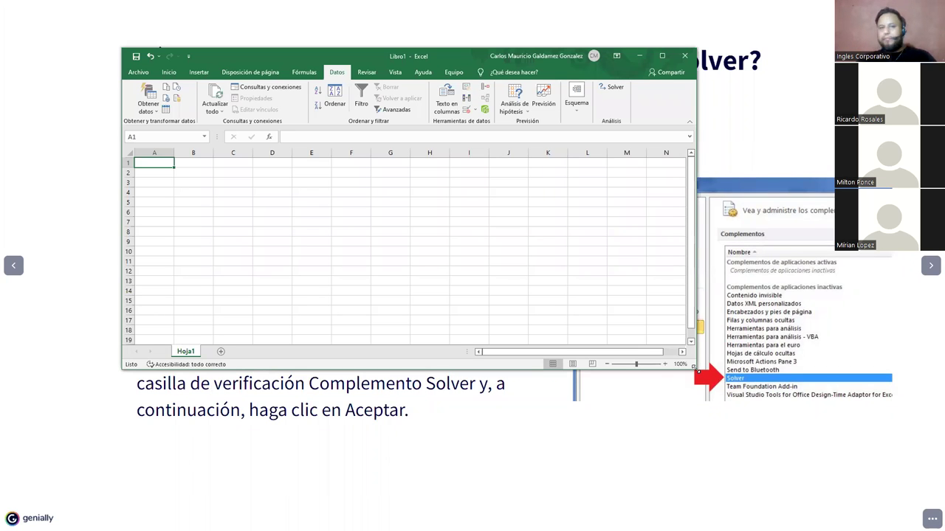
{"action": "left_click_drag", "start_coordinate": [695, 369], "coordinate": [848, 478]}
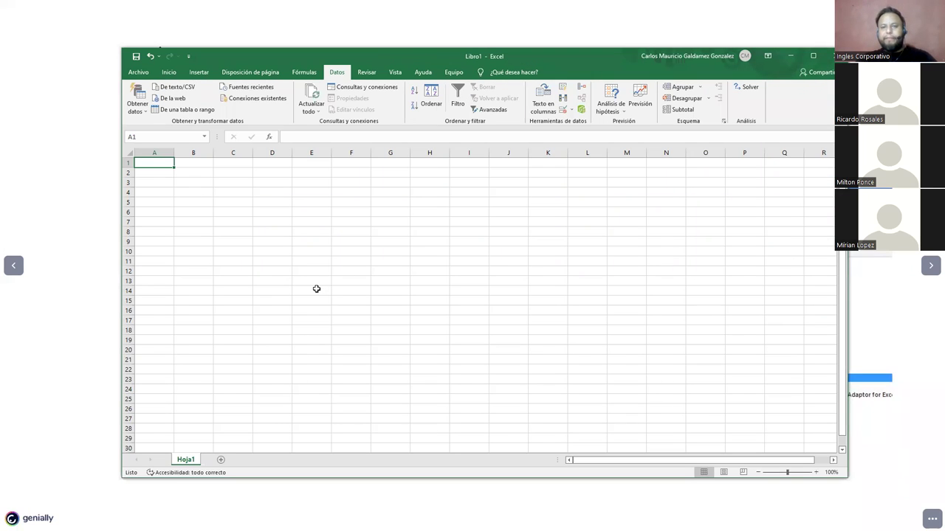
{"action": "scroll", "coordinate": [327, 294], "scroll_direction": "up", "scroll_amount": 6}
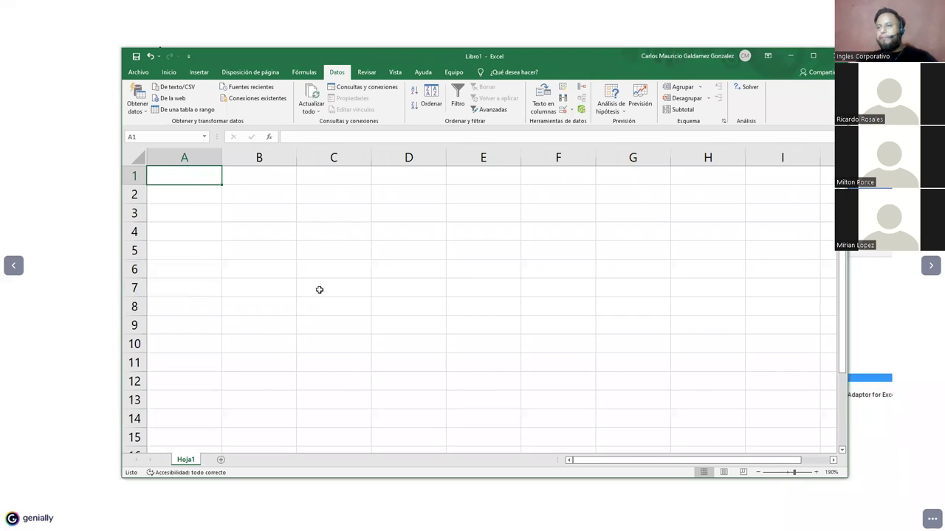
Open the Complementos de Excel list from the Excel options again and accept it with Solver enabled.
{"action": "left_click", "coordinate": [137, 72]}
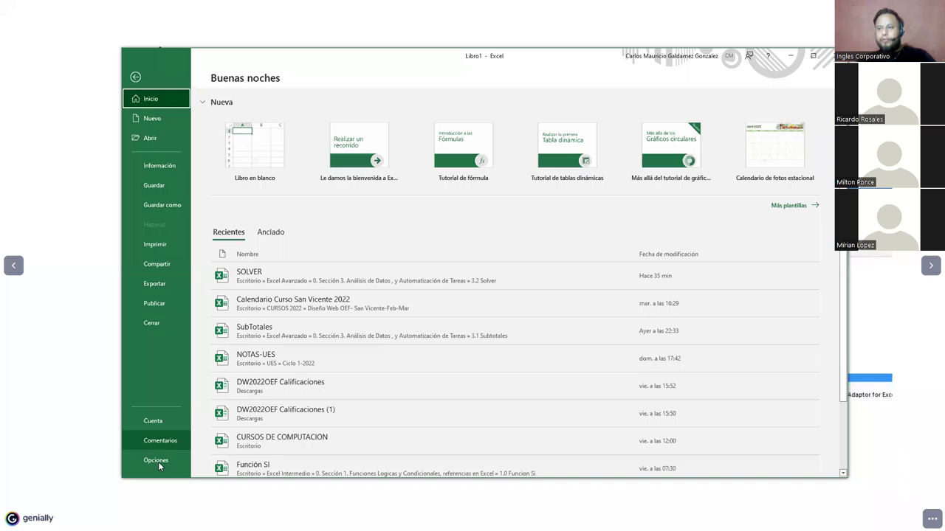
{"action": "left_click", "coordinate": [158, 462]}
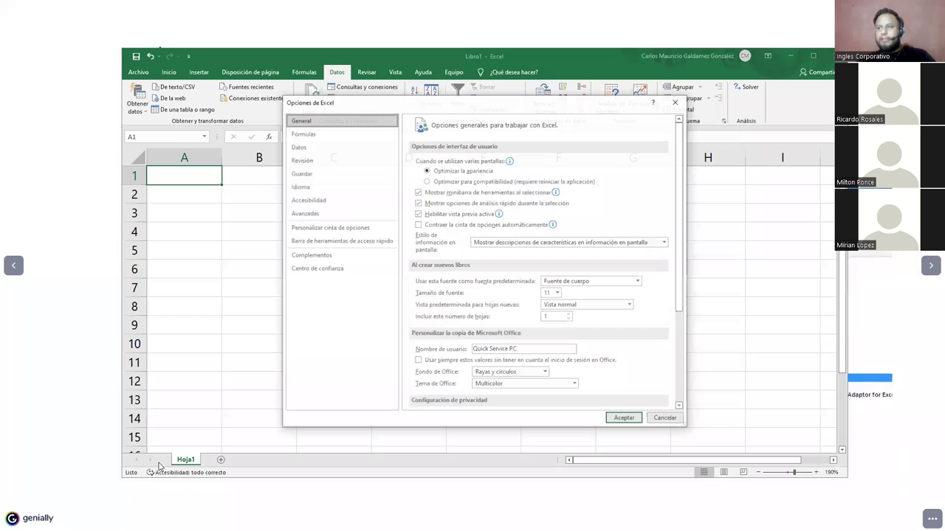
{"action": "left_click", "coordinate": [312, 255]}
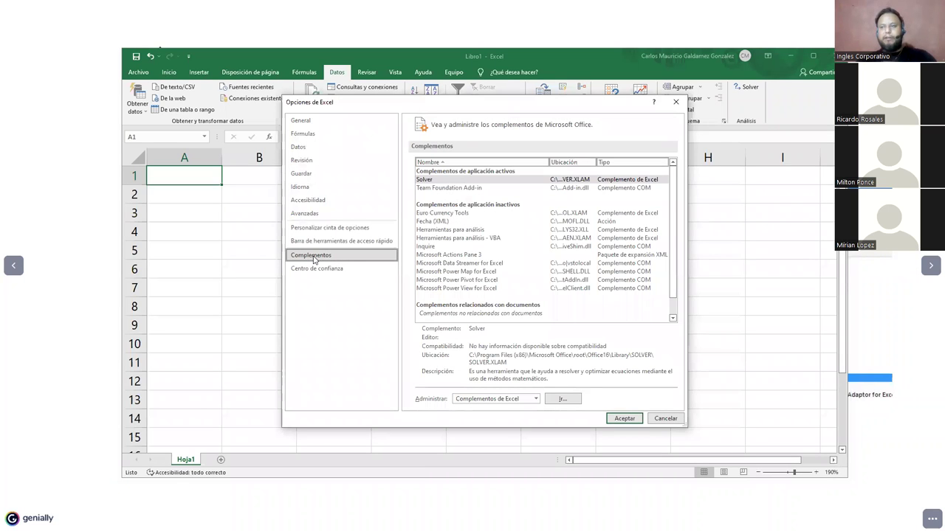
{"action": "key", "text": "alt+Tab"}
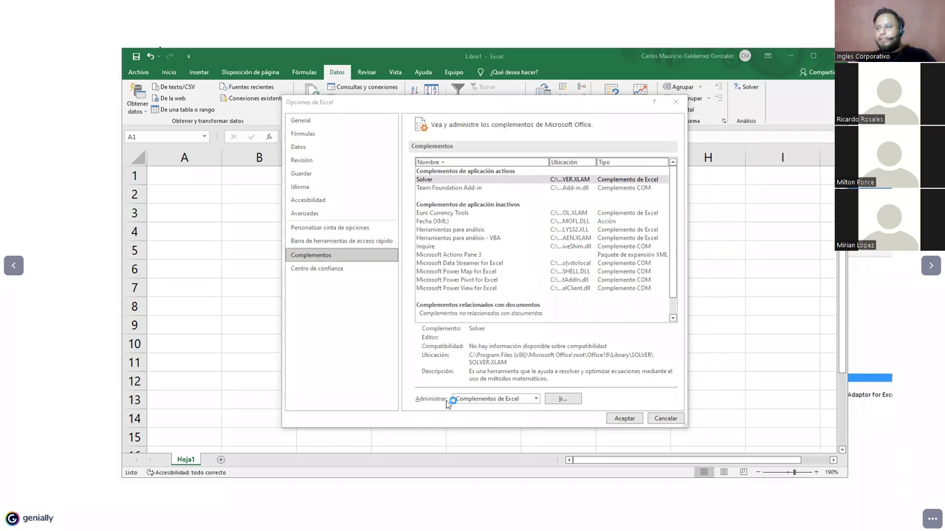
{"action": "left_click", "coordinate": [491, 399]}
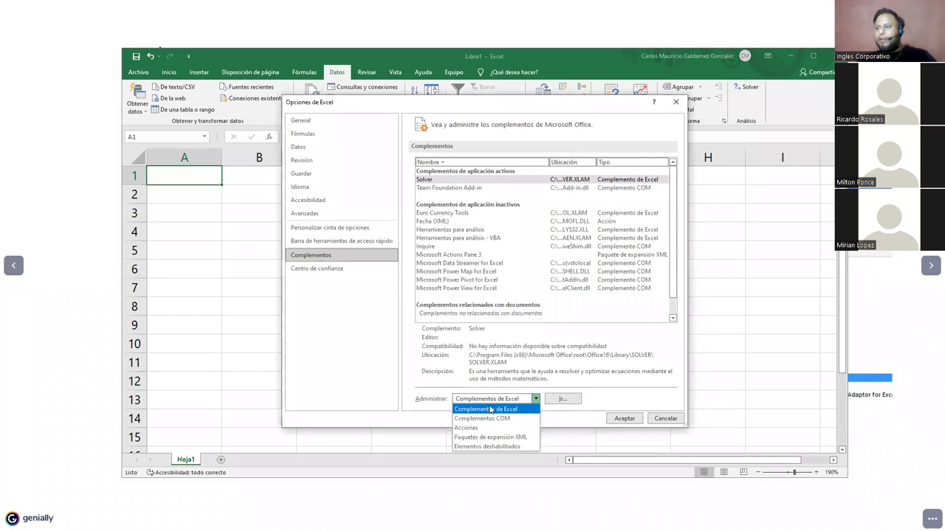
{"action": "left_click", "coordinate": [565, 400]}
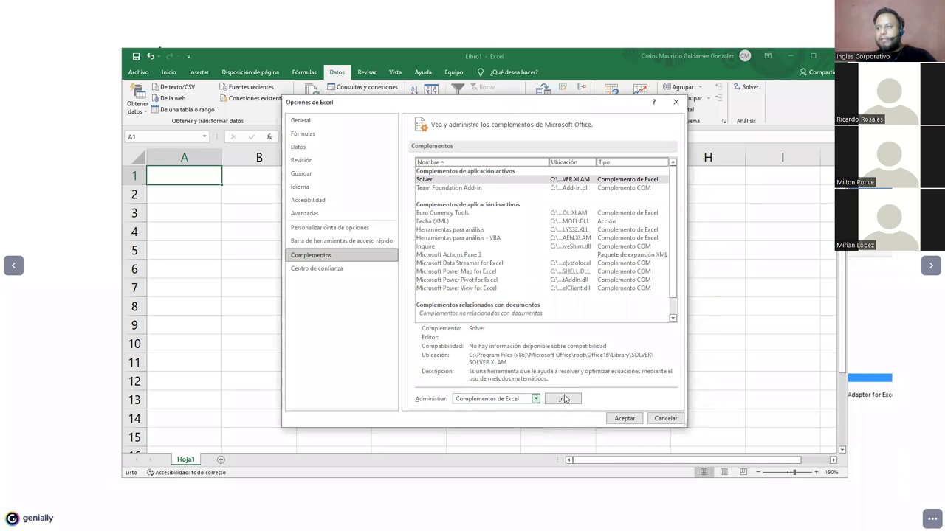
{"action": "left_click", "coordinate": [551, 400]}
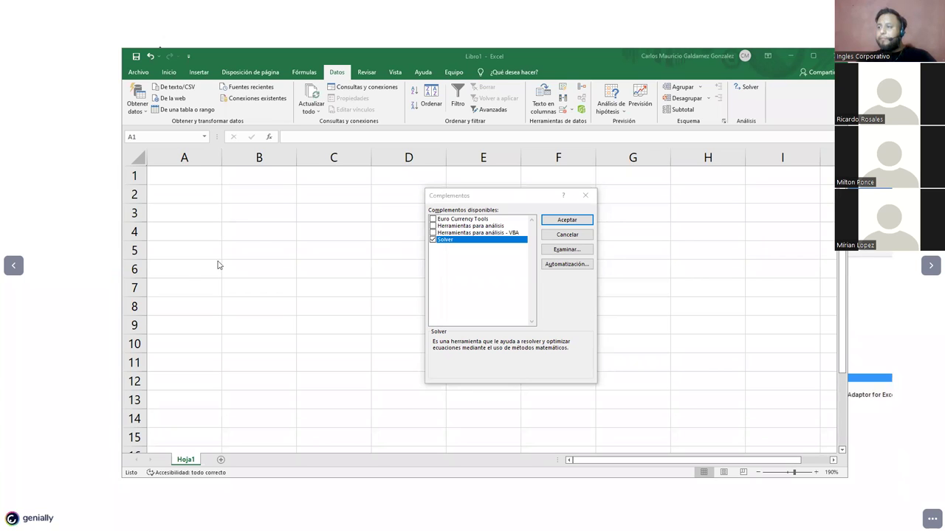
{"action": "left_click", "coordinate": [567, 220]}
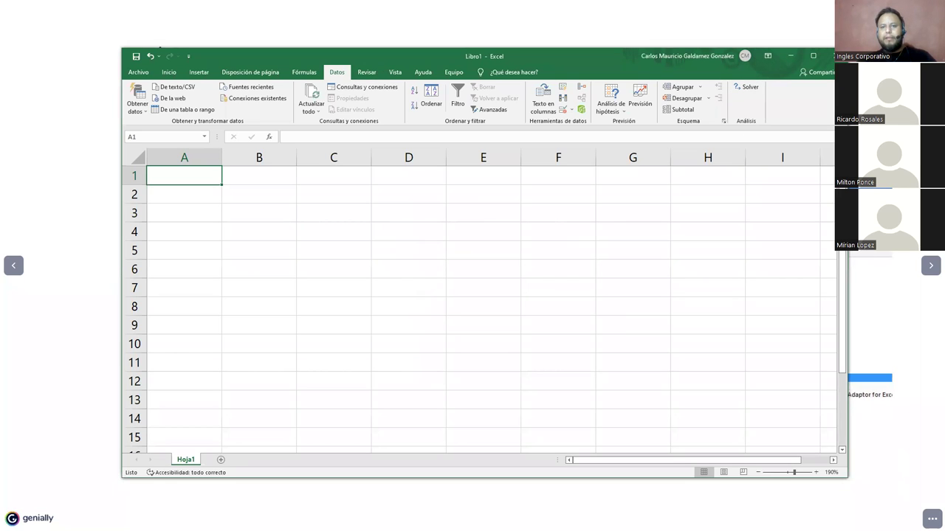
Disable the Solver add-in through the Excel options and check the data commands for it.
{"action": "left_click", "coordinate": [168, 72]}
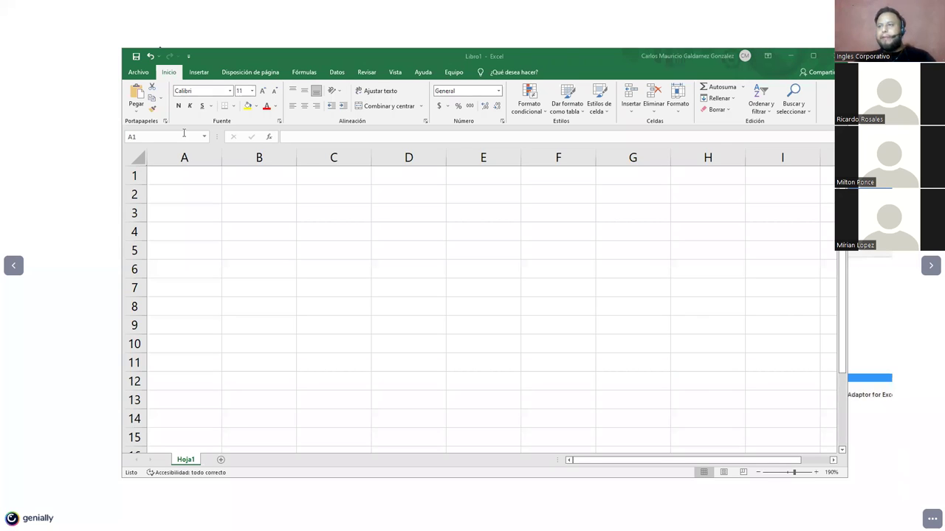
{"action": "left_click", "coordinate": [138, 74]}
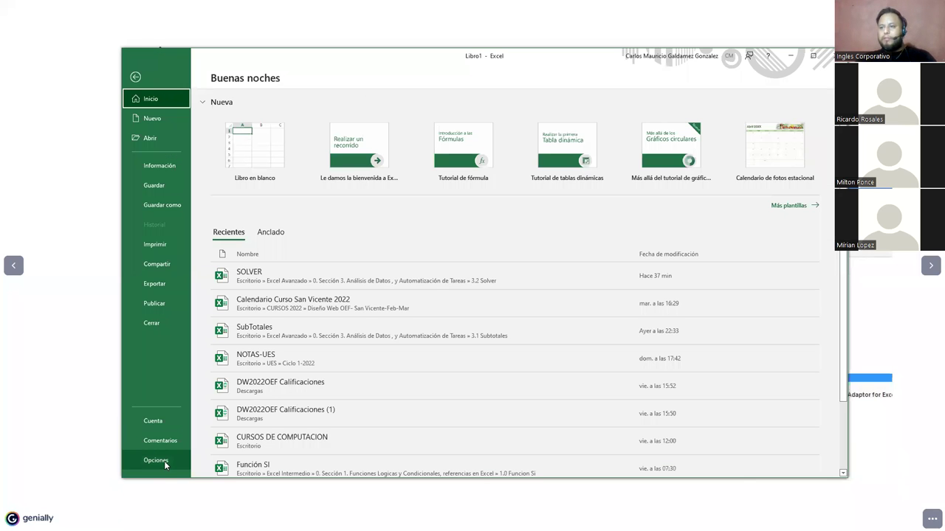
{"action": "left_click", "coordinate": [164, 459]}
{"action": "left_click", "coordinate": [320, 255]}
{"action": "left_click", "coordinate": [563, 401]}
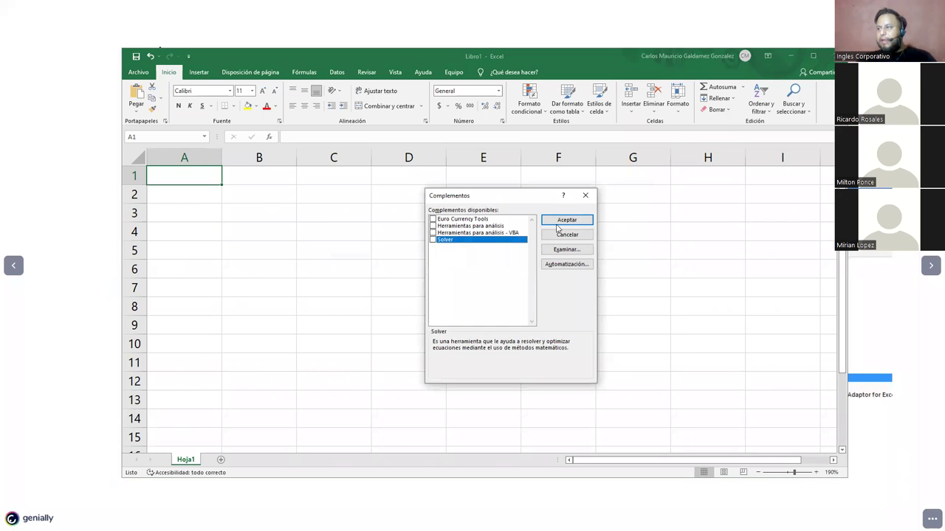
{"action": "left_click", "coordinate": [557, 220]}
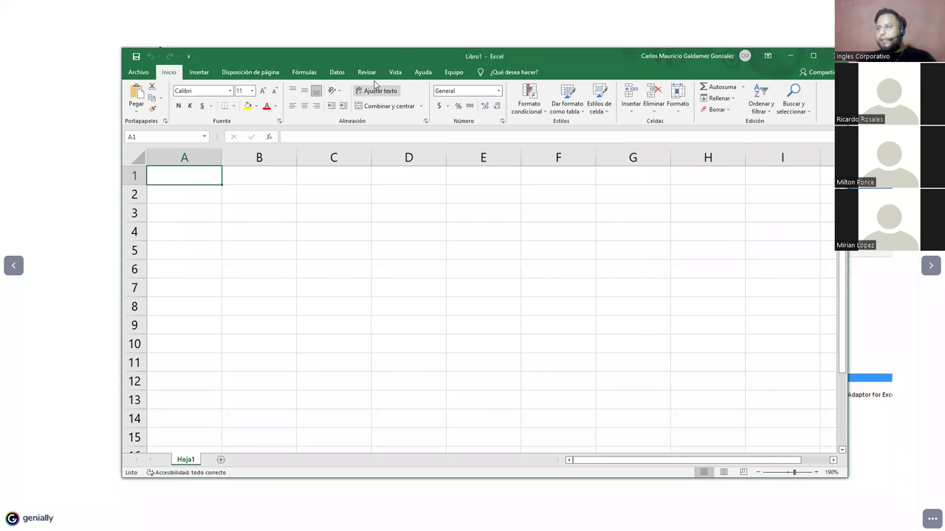
{"action": "left_click", "coordinate": [311, 72]}
{"action": "left_click", "coordinate": [337, 74]}
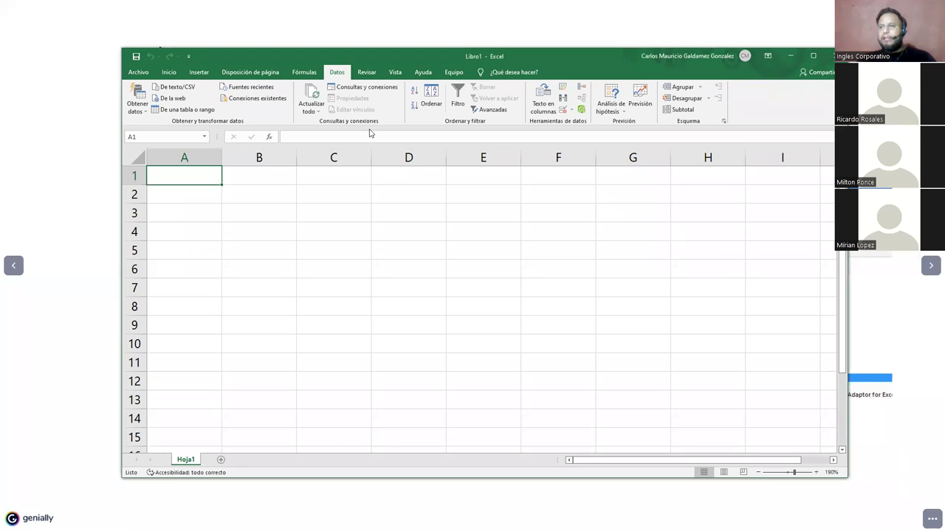
Enable the Solver add-in again among the Complementos de Excel through the Excel options and accept the selection.
{"action": "left_click", "coordinate": [138, 74]}
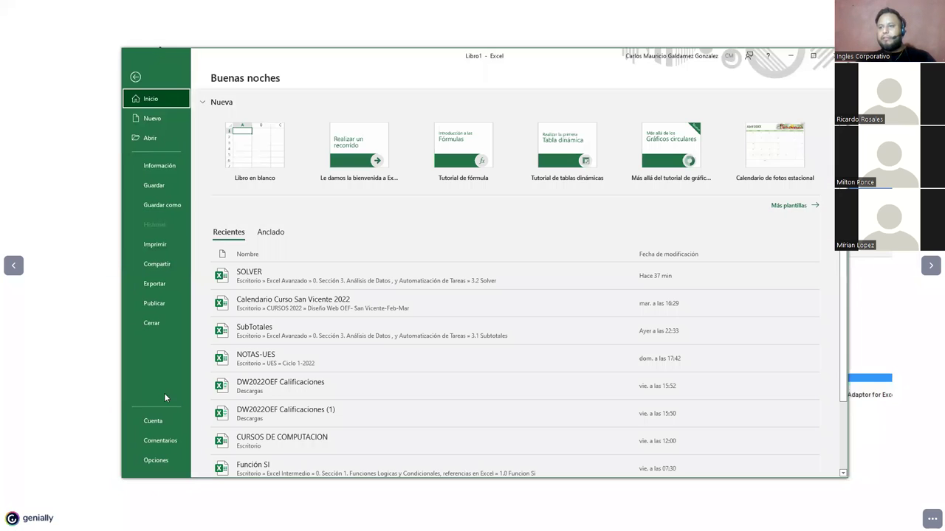
{"action": "left_click", "coordinate": [154, 462]}
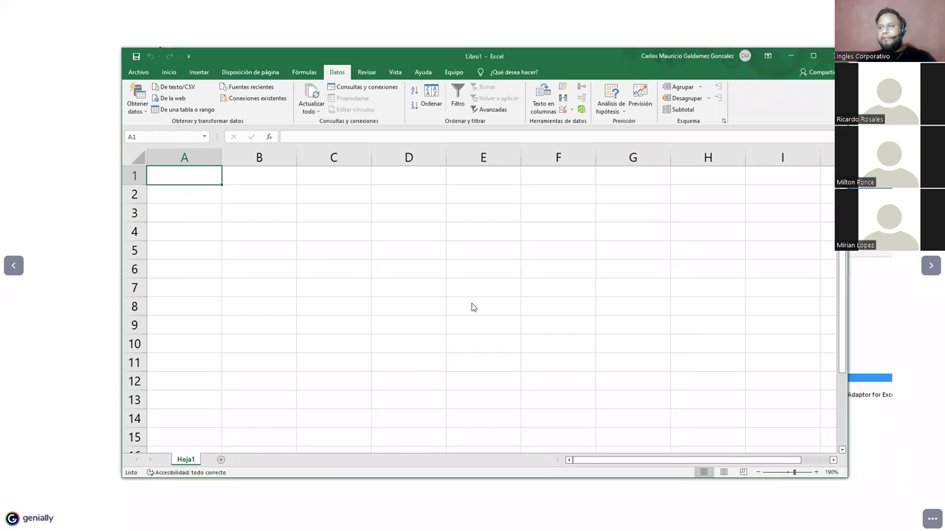
{"action": "left_click", "coordinate": [313, 255]}
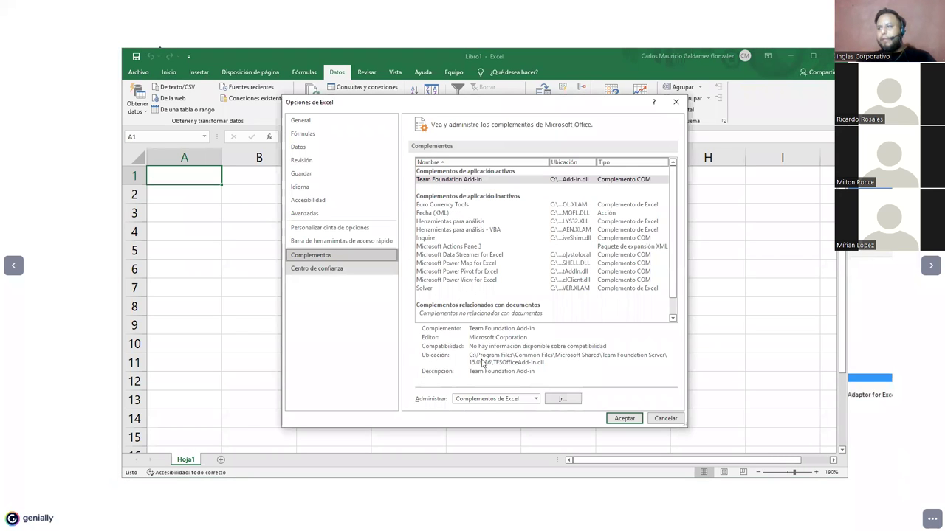
{"action": "left_click", "coordinate": [550, 400]}
{"action": "left_click", "coordinate": [433, 240]}
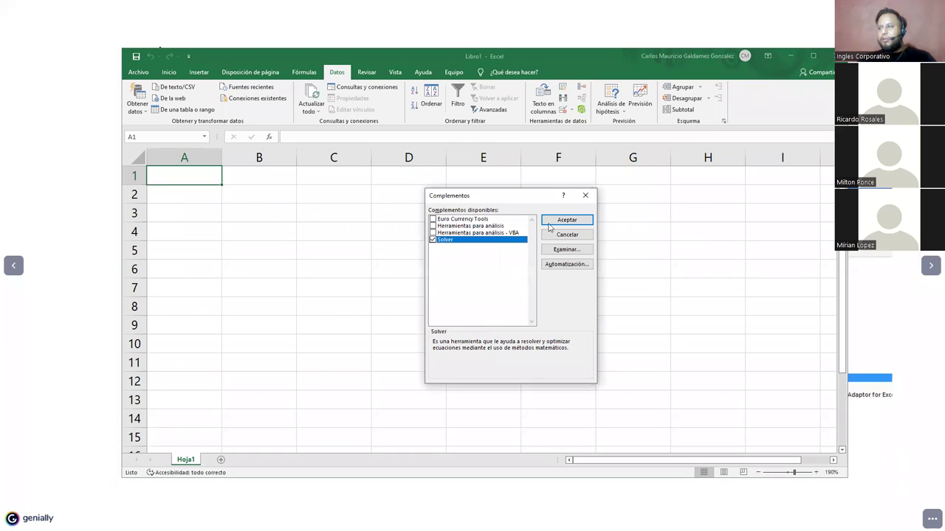
{"action": "left_click", "coordinate": [556, 222]}
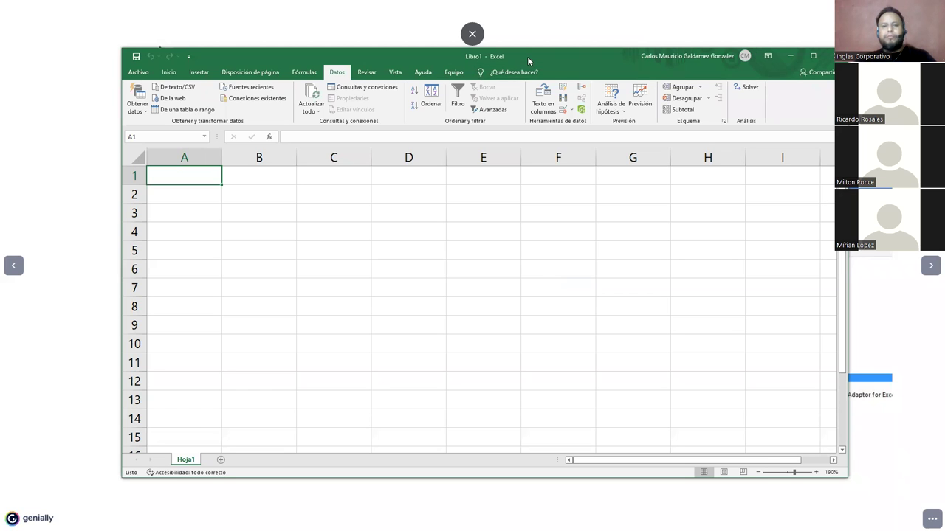
Move the workbook window aside, switch to the Genially presentation and advance past the slides on loading the Solver add-in.
{"action": "left_click_drag", "start_coordinate": [555, 57], "coordinate": [483, 65]}
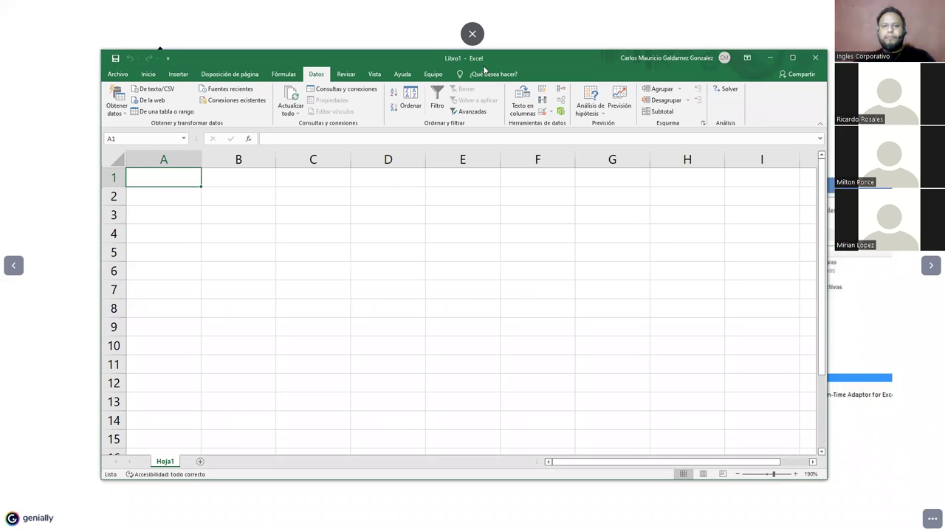
{"action": "left_click", "coordinate": [473, 33]}
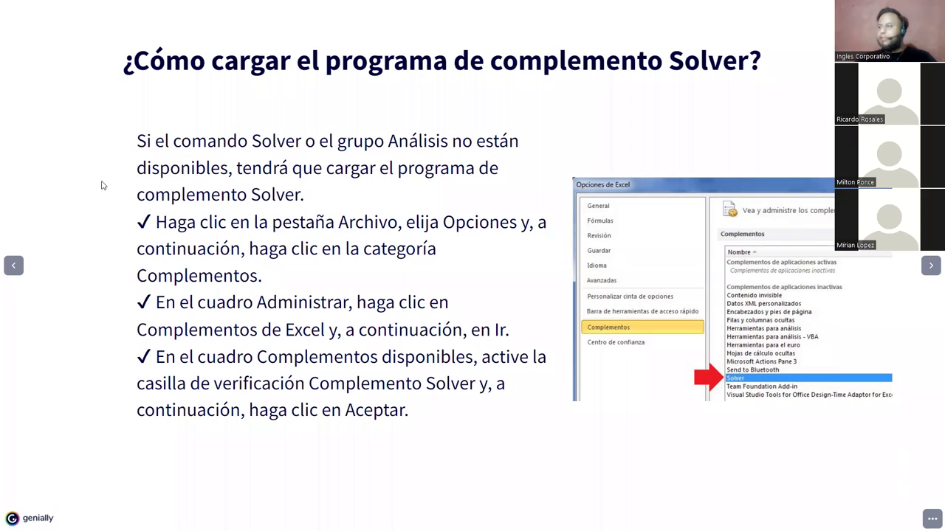
{"action": "left_click", "coordinate": [931, 268]}
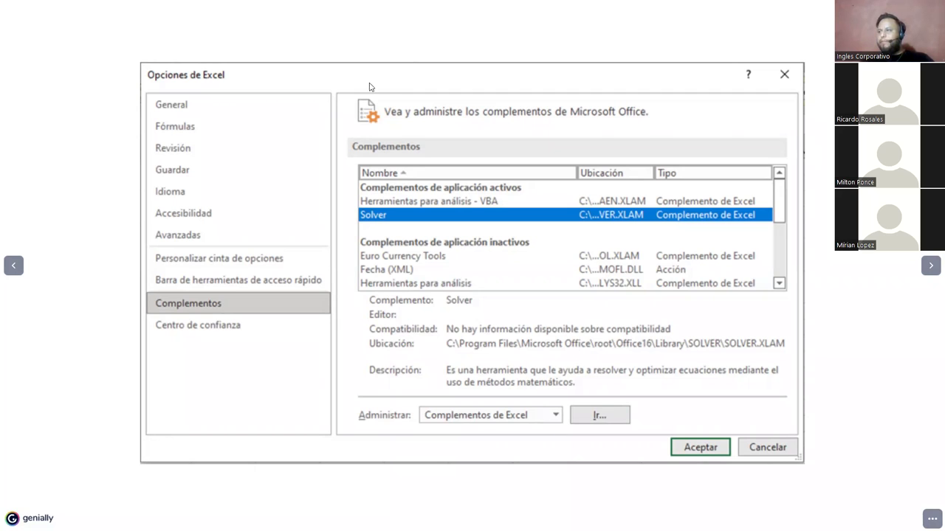
{"action": "key", "text": "Right"}
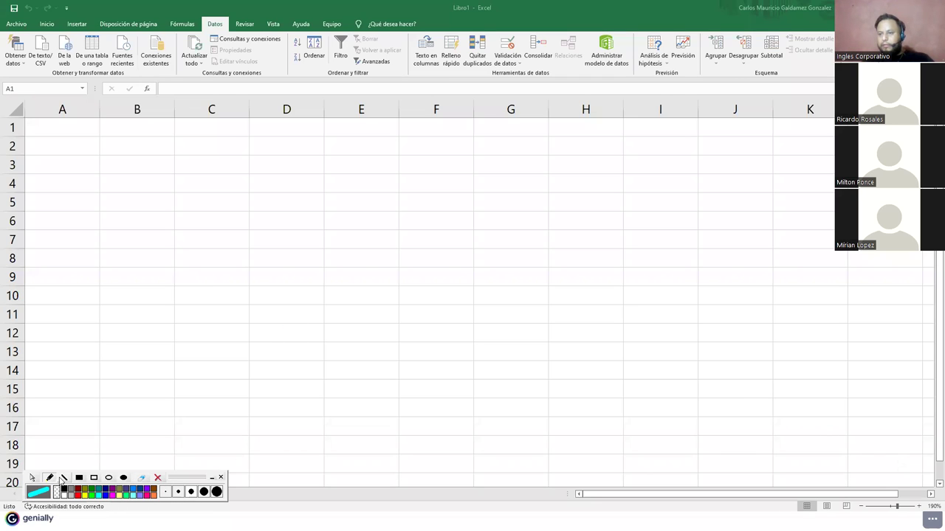
Move the annotation toolbar off the sheet, return to the presentation and advance past the Opciones de Excel slide.
{"action": "left_click", "coordinate": [33, 477]}
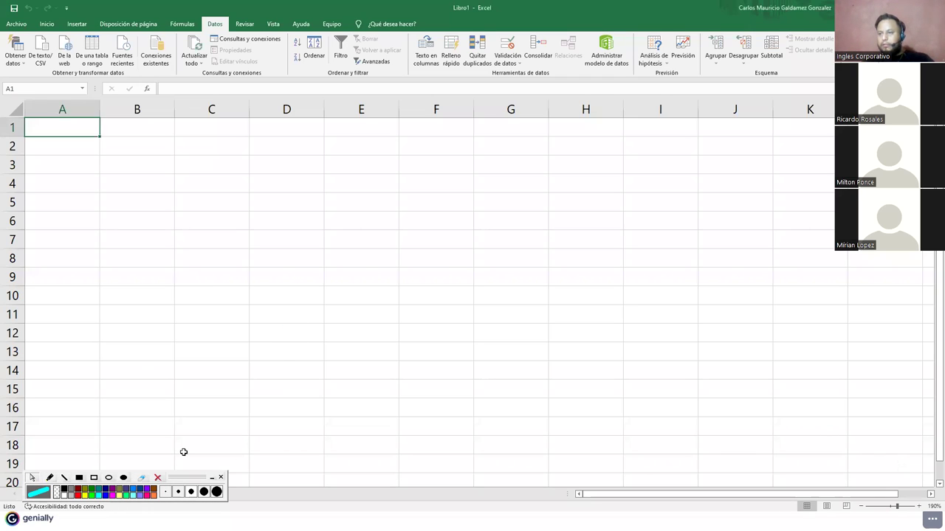
{"action": "left_click_drag", "start_coordinate": [178, 480], "coordinate": [225, 481]}
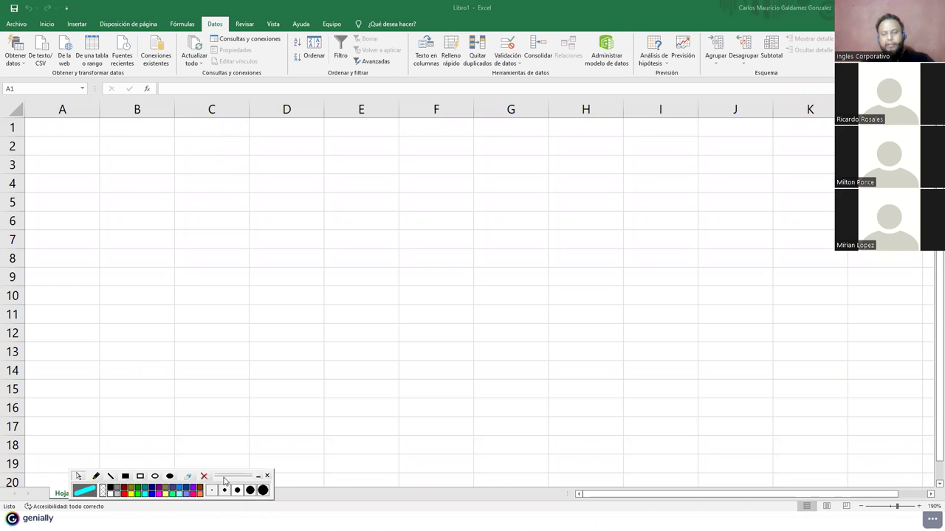
{"action": "left_click", "coordinate": [250, 490]}
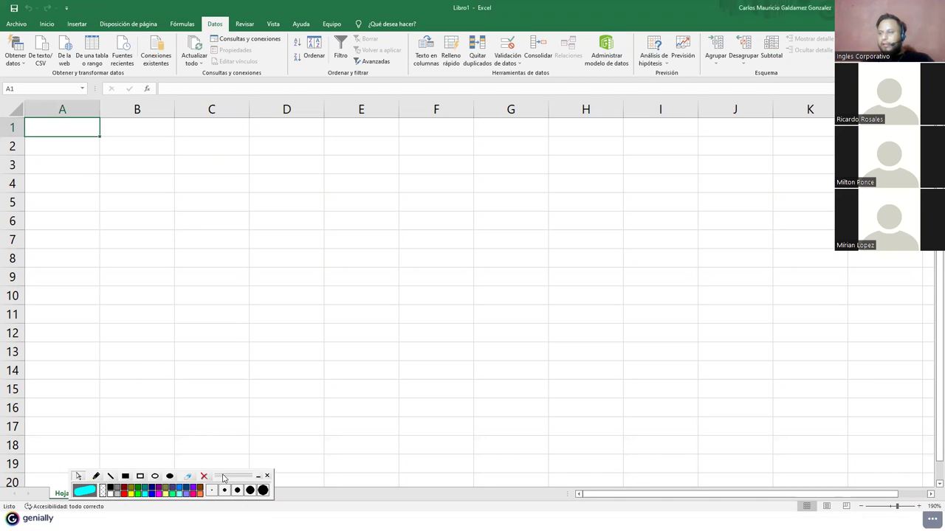
{"action": "left_click_drag", "start_coordinate": [223, 478], "coordinate": [0, 478]}
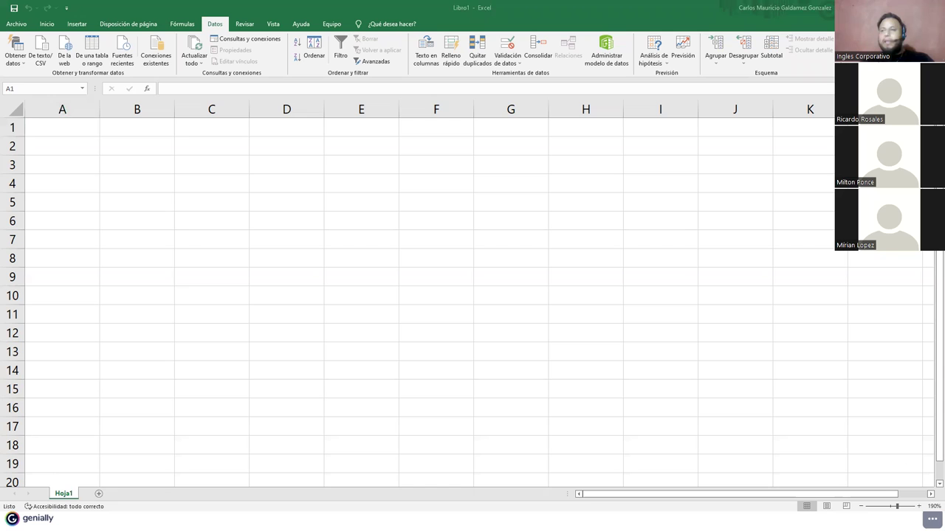
{"action": "left_click", "coordinate": [286, 183]}
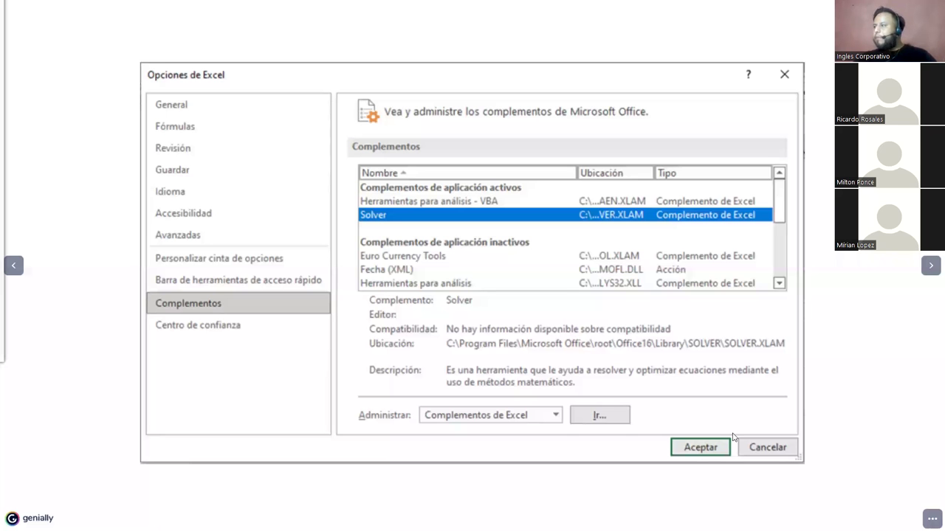
{"action": "left_click", "coordinate": [928, 270]}
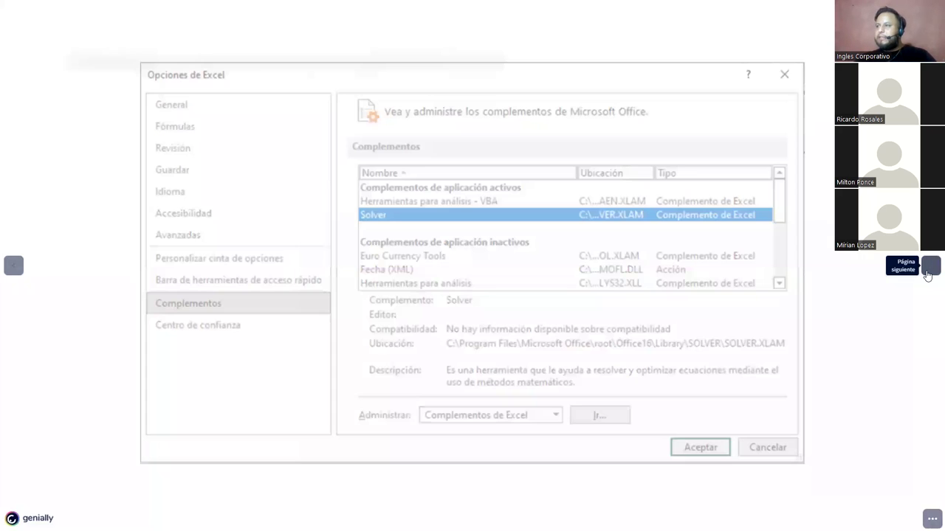
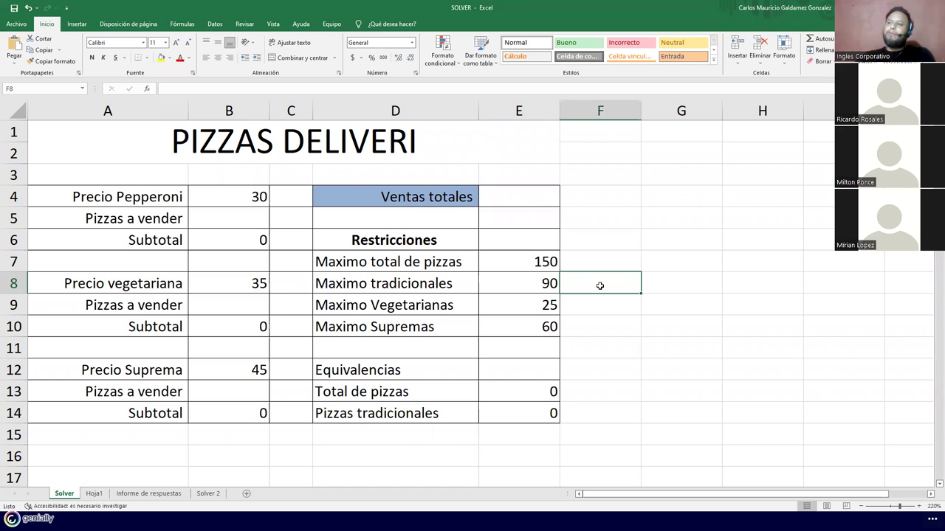
Examine the pizza restrictions in D7:E10 and the Pizzas a vender cells B5, B9 and B13 on the Solver sheet.
{"action": "left_click_drag", "start_coordinate": [384, 262], "coordinate": [499, 327]}
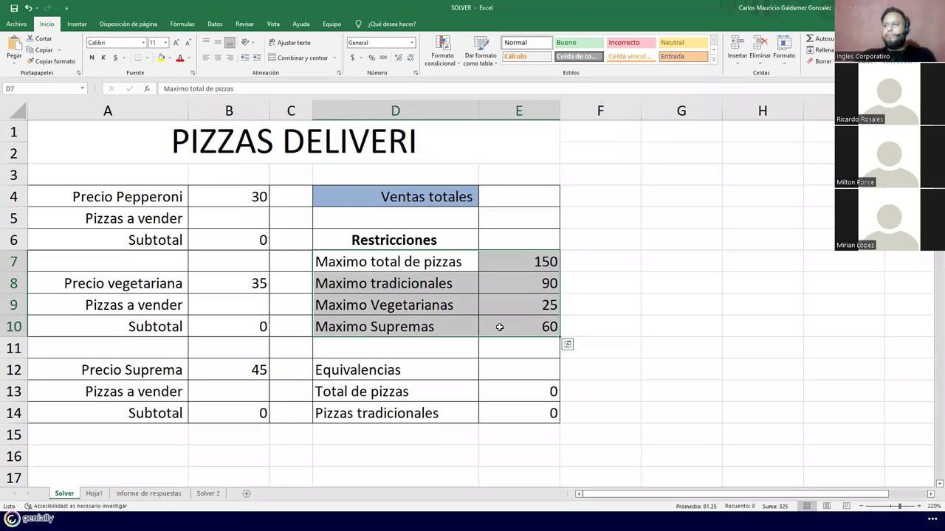
{"action": "left_click", "coordinate": [521, 318]}
{"action": "left_click_drag", "start_coordinate": [514, 288], "coordinate": [495, 306]}
{"action": "left_click", "coordinate": [509, 332]}
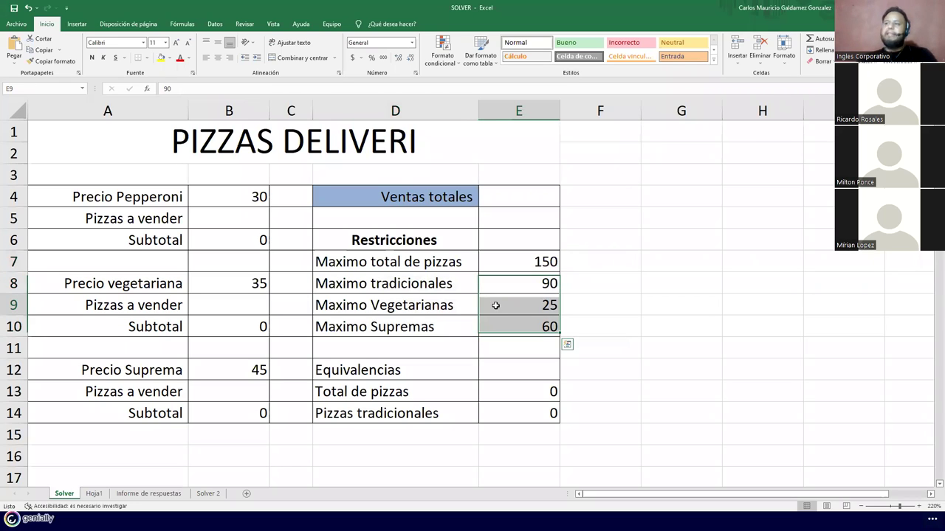
{"action": "left_click", "coordinate": [495, 305]}
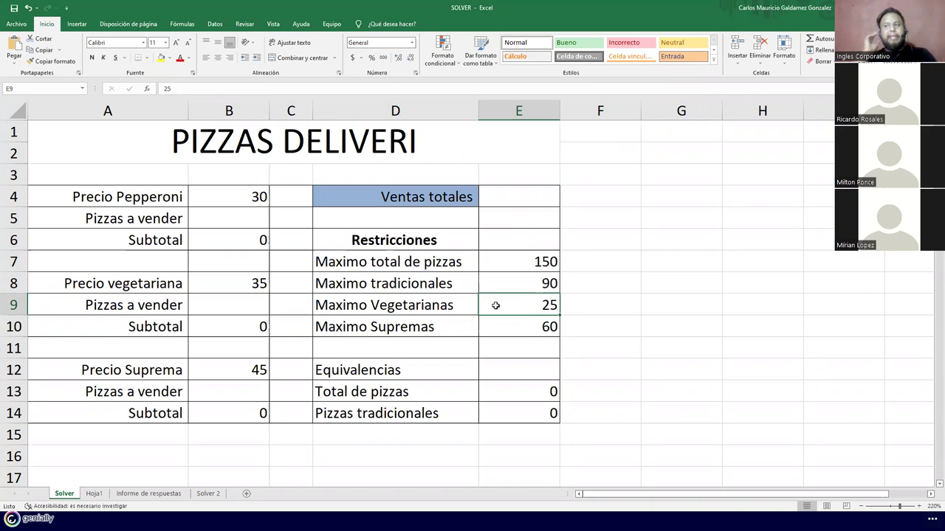
{"action": "left_click", "coordinate": [219, 218]}
{"action": "left_click", "coordinate": [220, 310]}
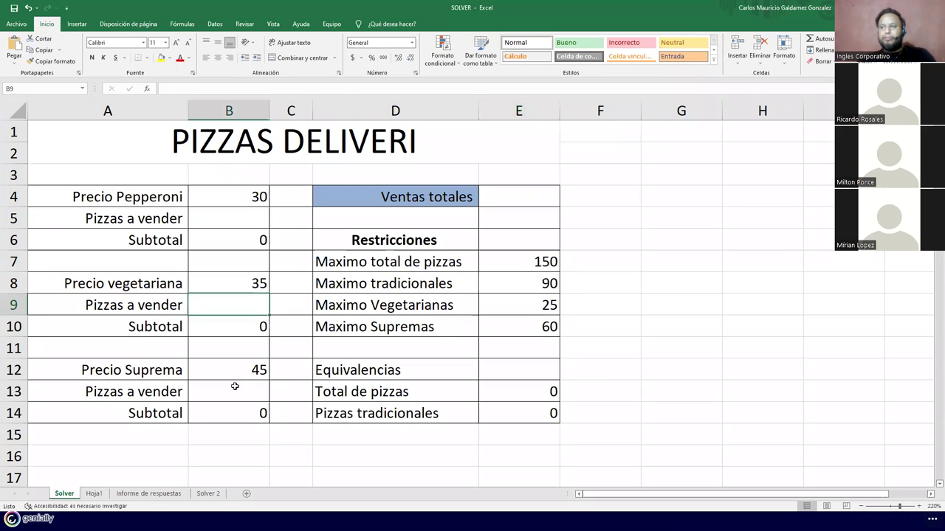
{"action": "left_click", "coordinate": [235, 386]}
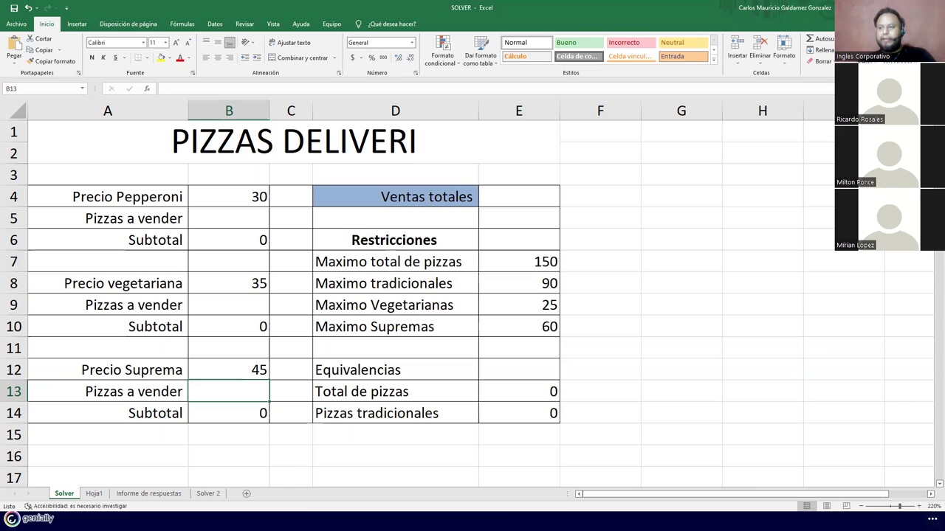
Review the presentation slide on Solver's variable cells and go forward to the following slide.
{"action": "key", "text": "Right"}
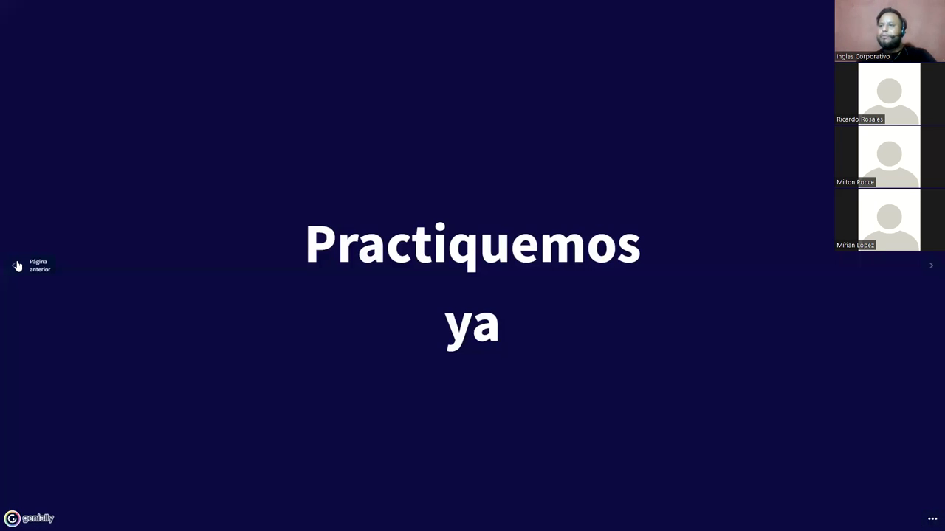
{"action": "left_click", "coordinate": [16, 266]}
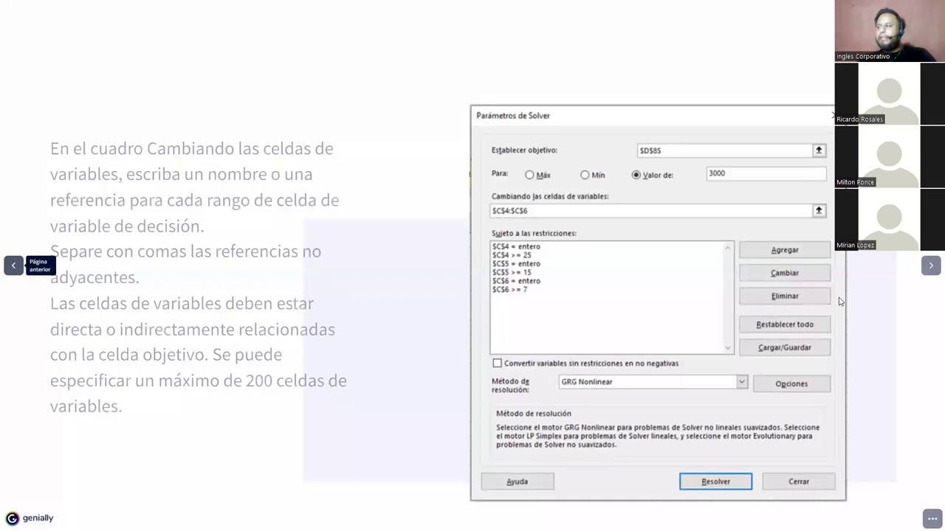
{"action": "left_click", "coordinate": [929, 267]}
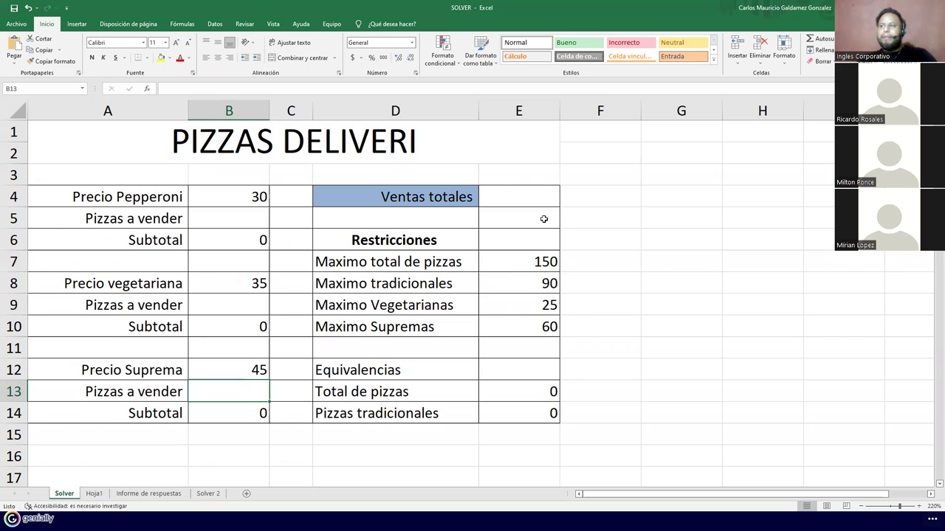
Apply the dollar accounting number format to the three pizza prices in cells B4, B8 and B12.
{"action": "left_click", "coordinate": [520, 194]}
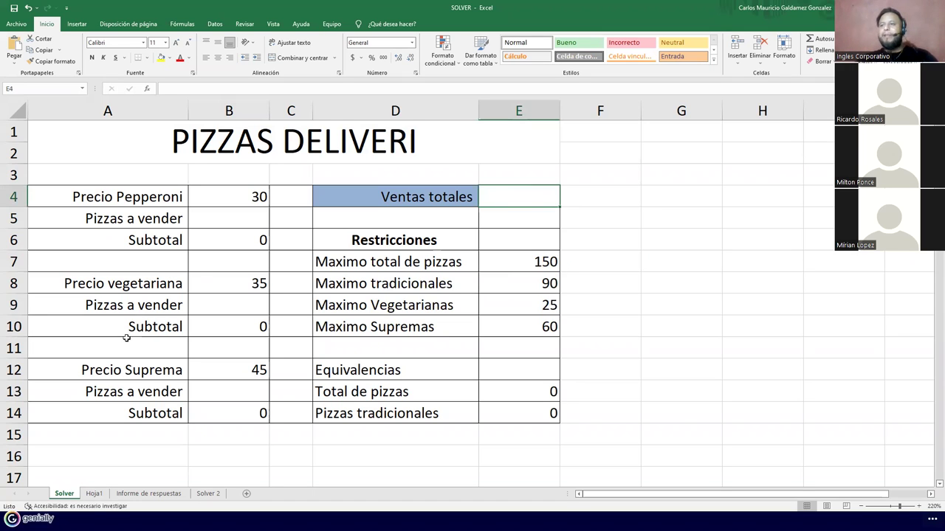
{"action": "left_click", "coordinate": [236, 201]}
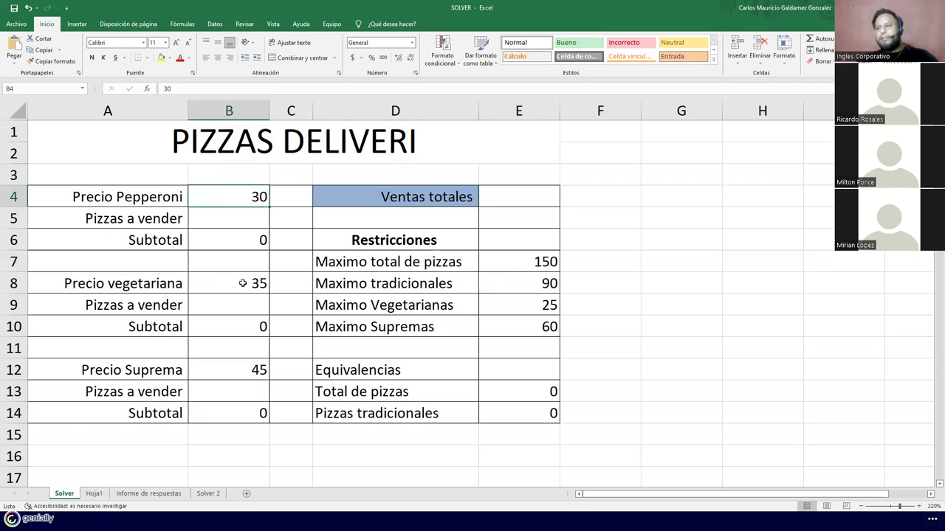
{"action": "left_click", "coordinate": [230, 304], "text": "ctrl"}
{"action": "left_click", "coordinate": [225, 204]}
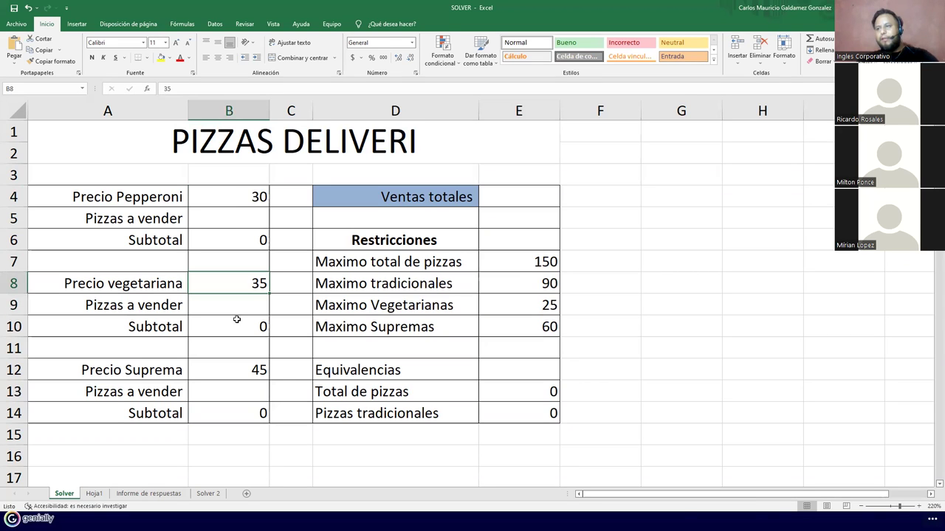
{"action": "left_click", "coordinate": [235, 284], "text": "ctrl"}
{"action": "left_click", "coordinate": [239, 371], "text": "ctrl"}
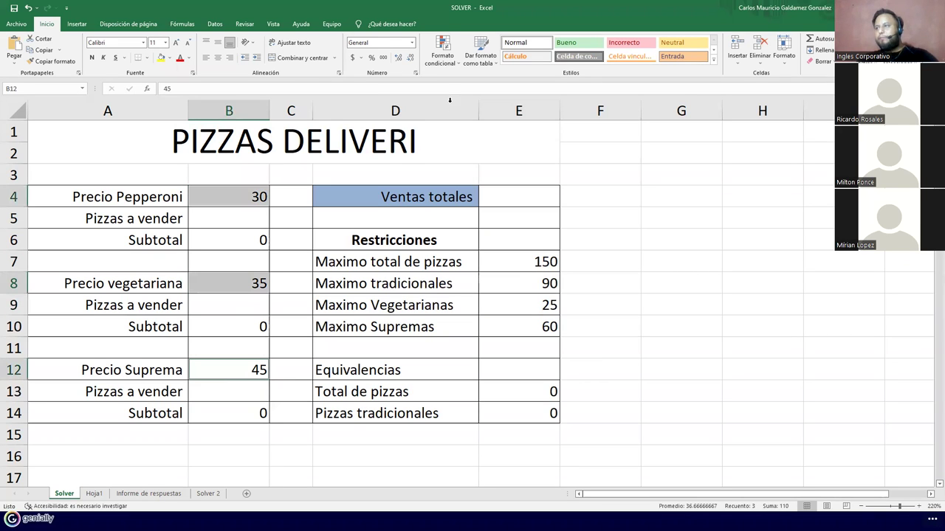
{"action": "left_click", "coordinate": [352, 57]}
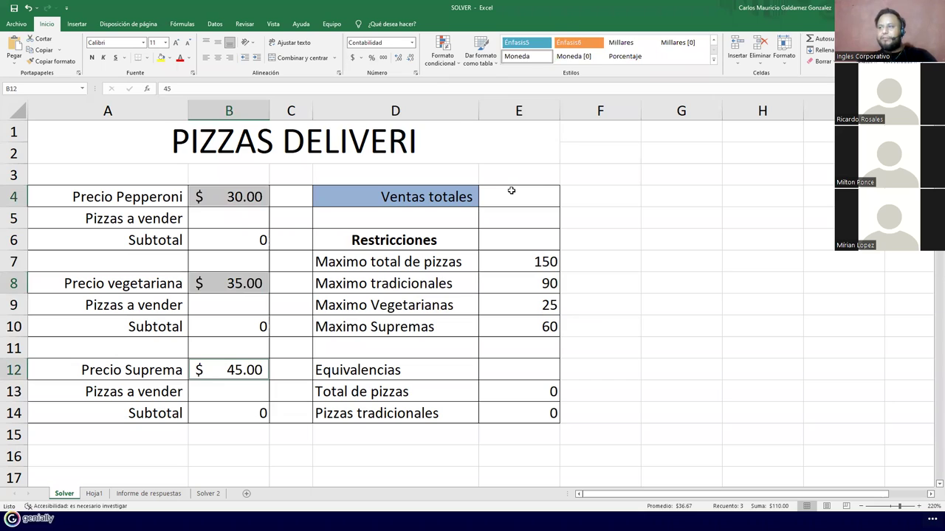
Examine the Ventas totales cell E4, the pepperoni price and quantity cells, and the subtotal formula in B6.
{"action": "left_click", "coordinate": [513, 188]}
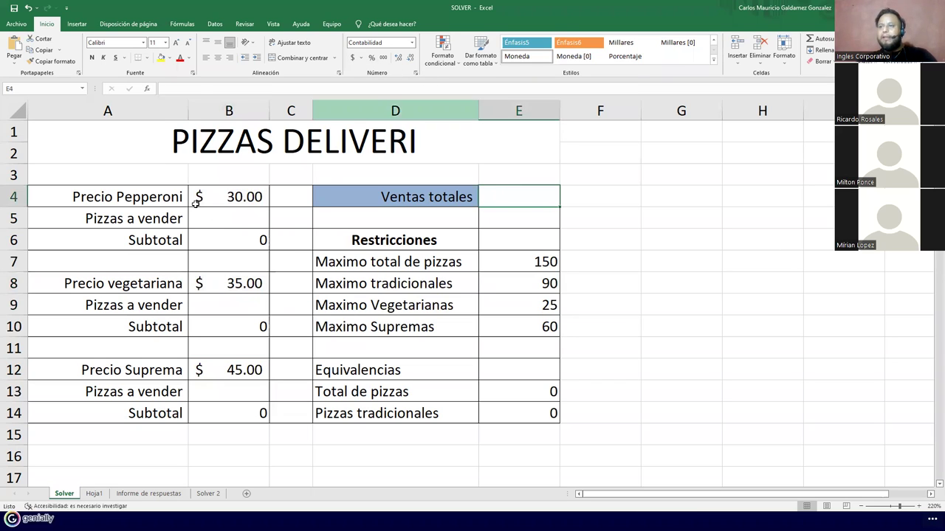
{"action": "left_click", "coordinate": [157, 201]}
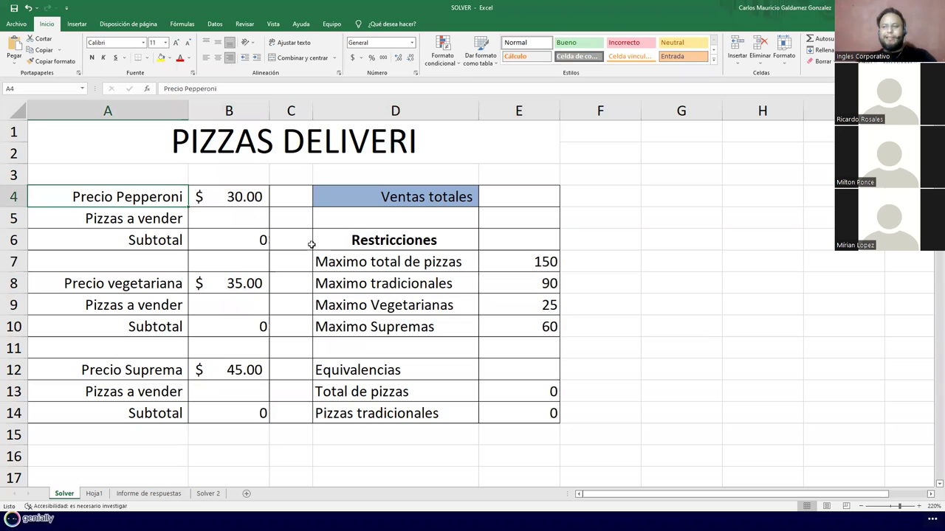
{"action": "left_click", "coordinate": [221, 201]}
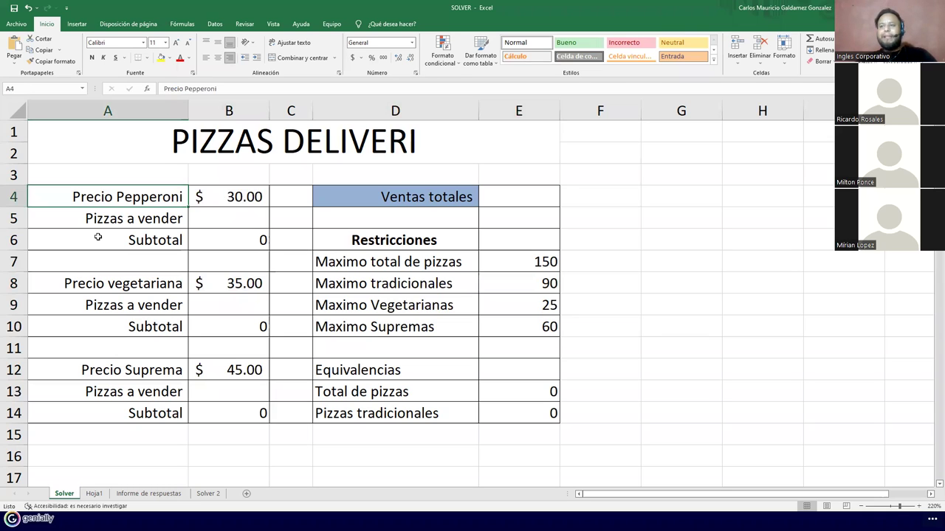
{"action": "left_click", "coordinate": [87, 197]}
{"action": "left_click", "coordinate": [227, 217]}
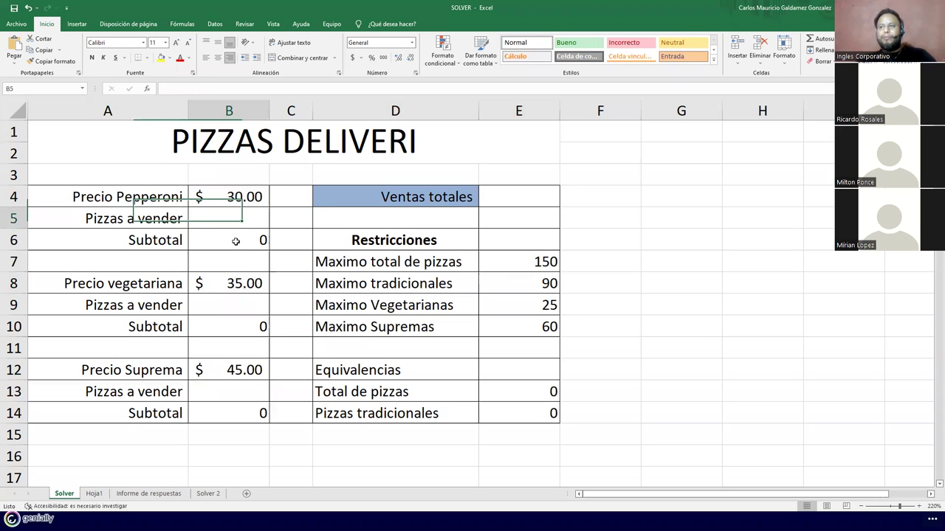
{"action": "left_click", "coordinate": [236, 242]}
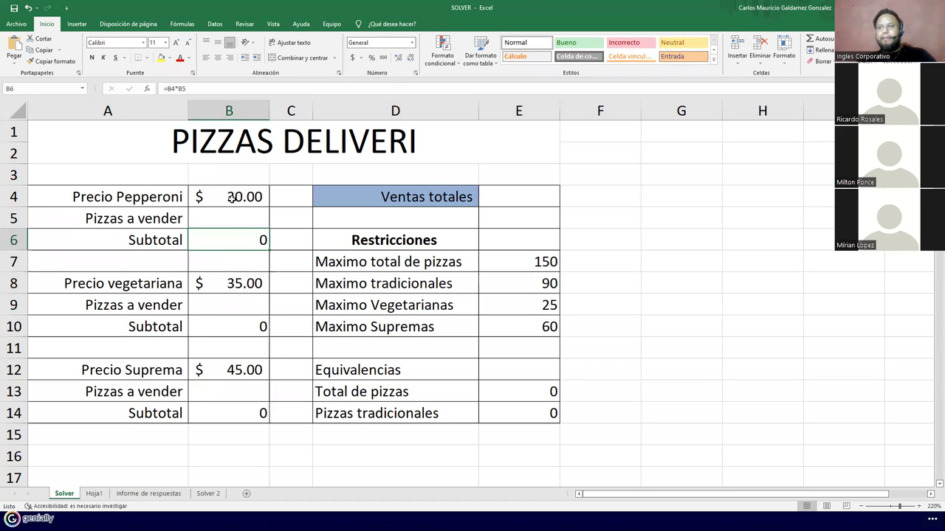
{"action": "left_click", "coordinate": [225, 205]}
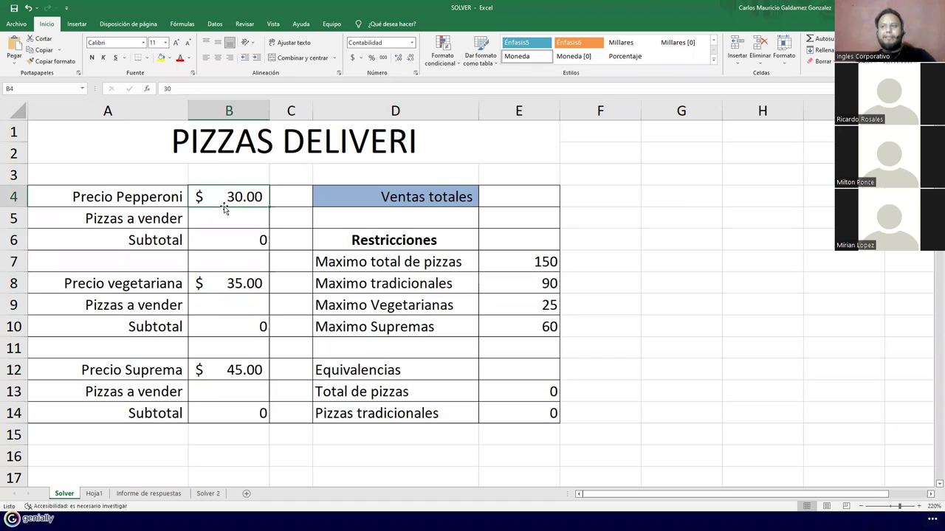
Examine the vegetarian and Suprema prices in B8 and B12, plus the subtotal formulas down to B14.
{"action": "left_click", "coordinate": [226, 284]}
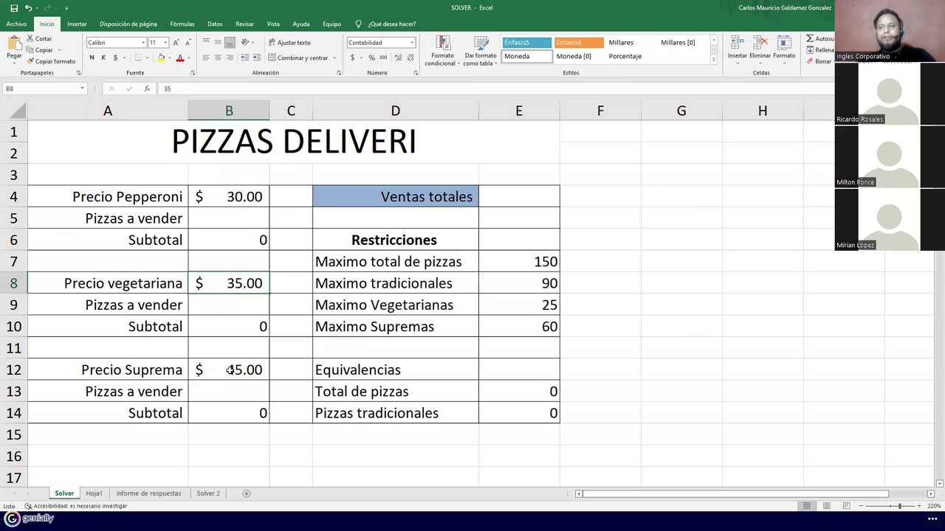
{"action": "left_click", "coordinate": [229, 371]}
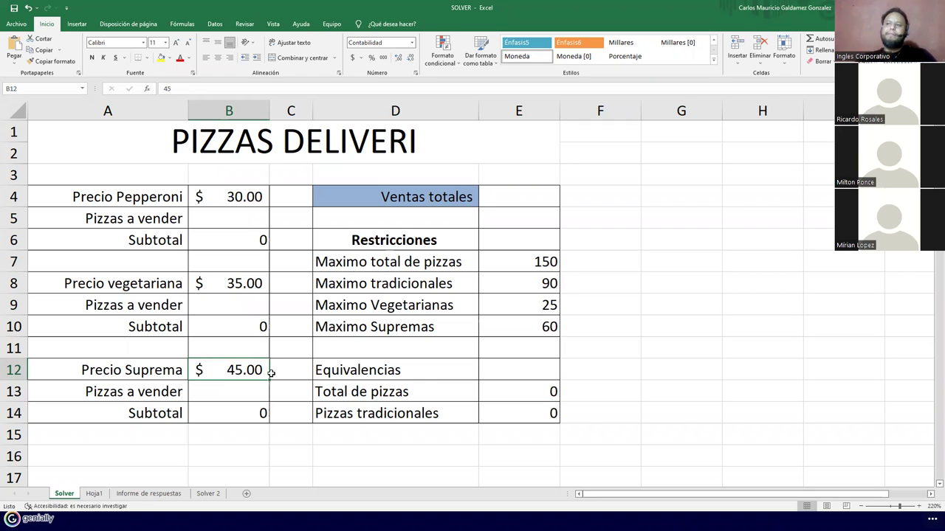
{"action": "key", "text": "Up"}
{"action": "key", "text": "Up"}
{"action": "key", "text": "Up"}
{"action": "key", "text": "Up"}
{"action": "key", "text": "Up"}
{"action": "key", "text": "Up"}
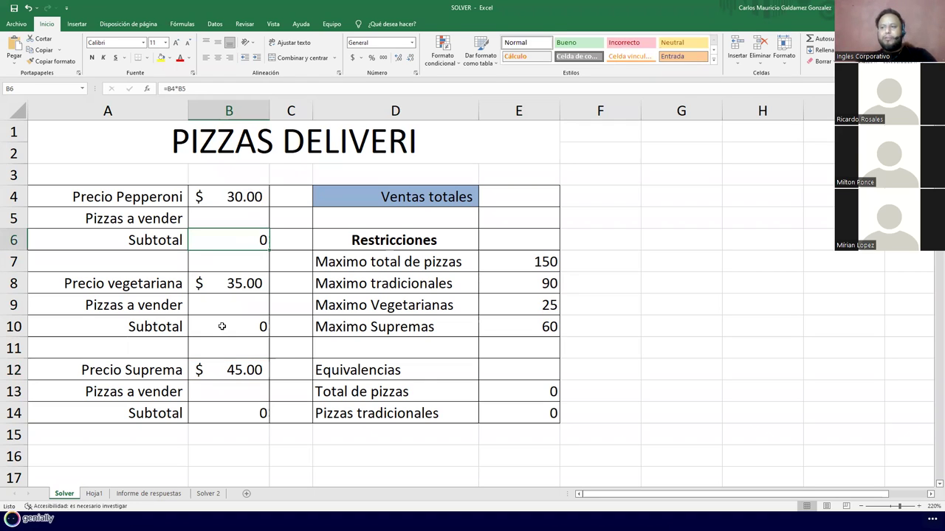
{"action": "key", "text": "Down"}
{"action": "key", "text": "Down"}
{"action": "key", "text": "Down"}
{"action": "key", "text": "Down"}
{"action": "key", "text": "Down"}
{"action": "key", "text": "Down"}
{"action": "key", "text": "Down"}
{"action": "key", "text": "Down"}
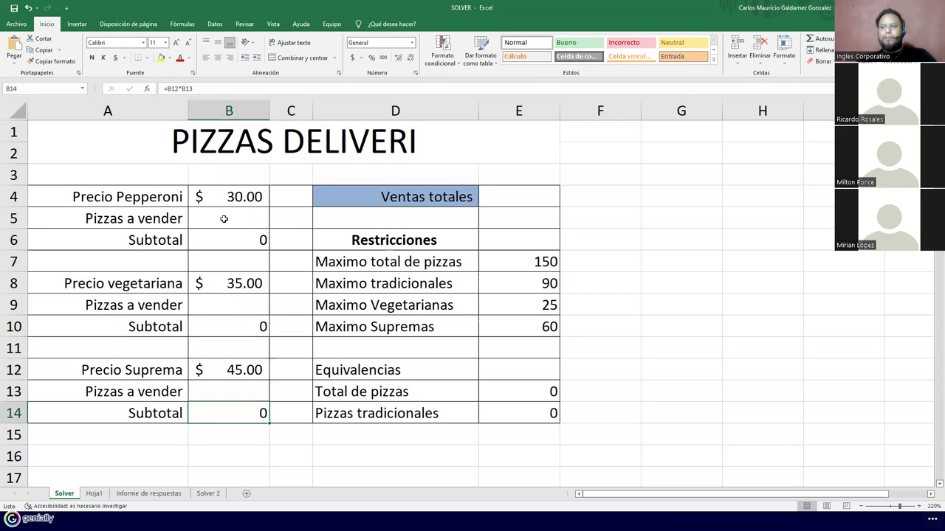
Review the Pizzas a vender cells B5, B9 and B13 and the price, quantity and subtotal block of each pizza.
{"action": "left_click", "coordinate": [225, 219]}
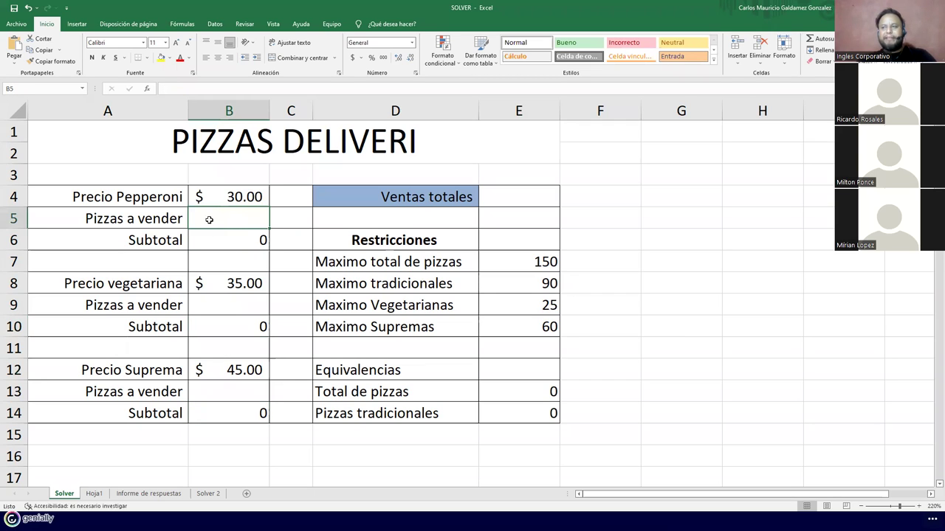
{"action": "left_click", "coordinate": [228, 309]}
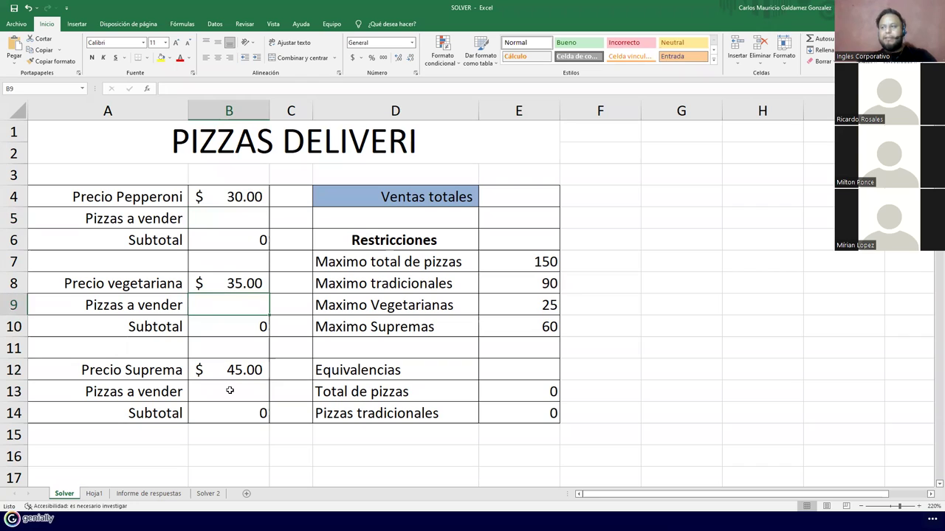
{"action": "left_click", "coordinate": [228, 392]}
{"action": "left_click", "coordinate": [223, 240]}
{"action": "left_click", "coordinate": [226, 327]}
{"action": "left_click", "coordinate": [230, 426]}
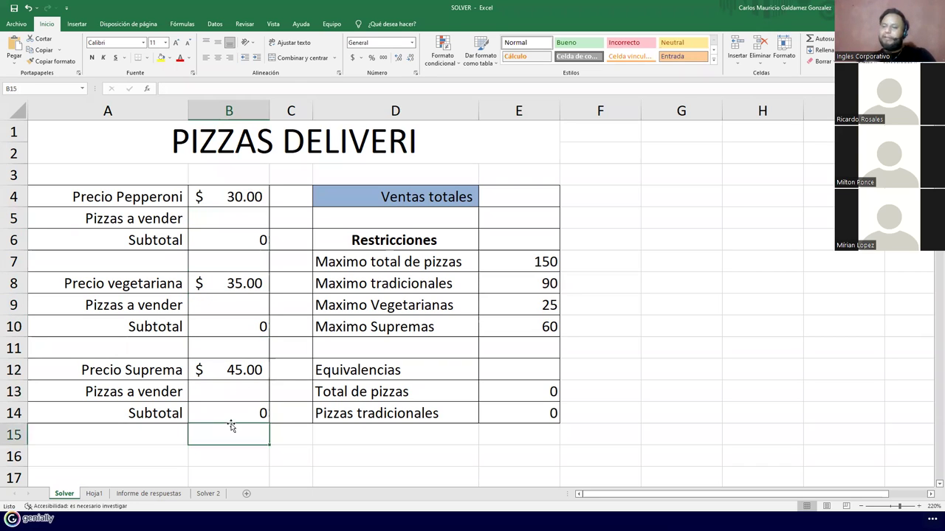
{"action": "left_click", "coordinate": [221, 245]}
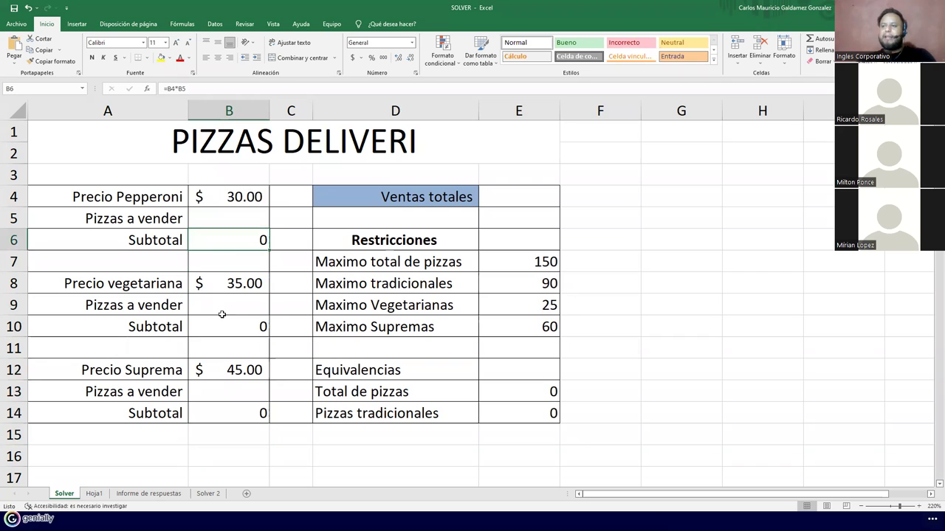
{"action": "left_click", "coordinate": [221, 195]}
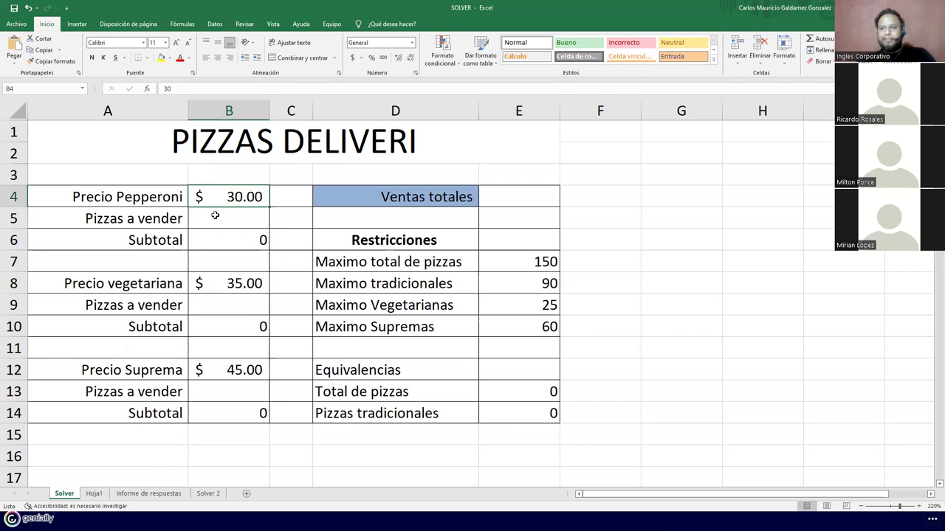
{"action": "key", "text": "Down"}
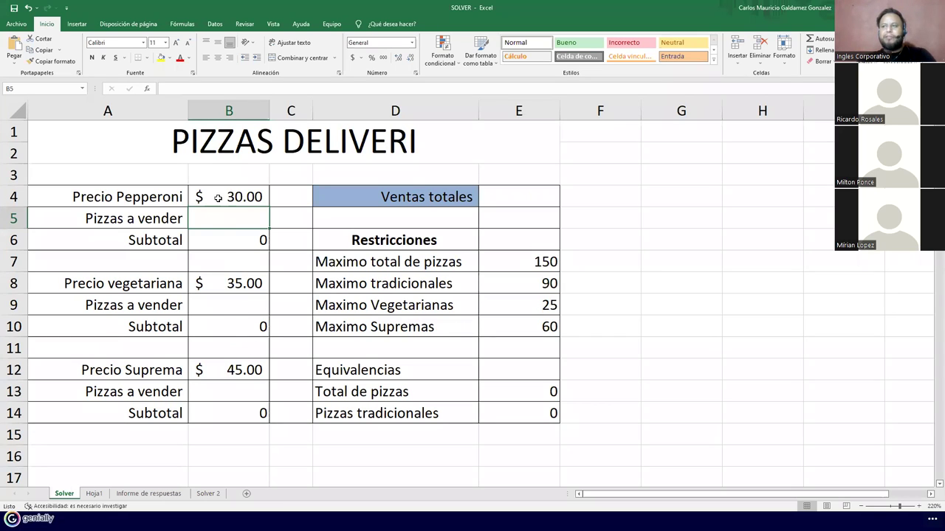
{"action": "left_click", "coordinate": [218, 232], "text": "shift"}
{"action": "left_click_drag", "start_coordinate": [216, 284], "coordinate": [223, 325]}
{"action": "left_click_drag", "start_coordinate": [231, 369], "coordinate": [234, 414]}
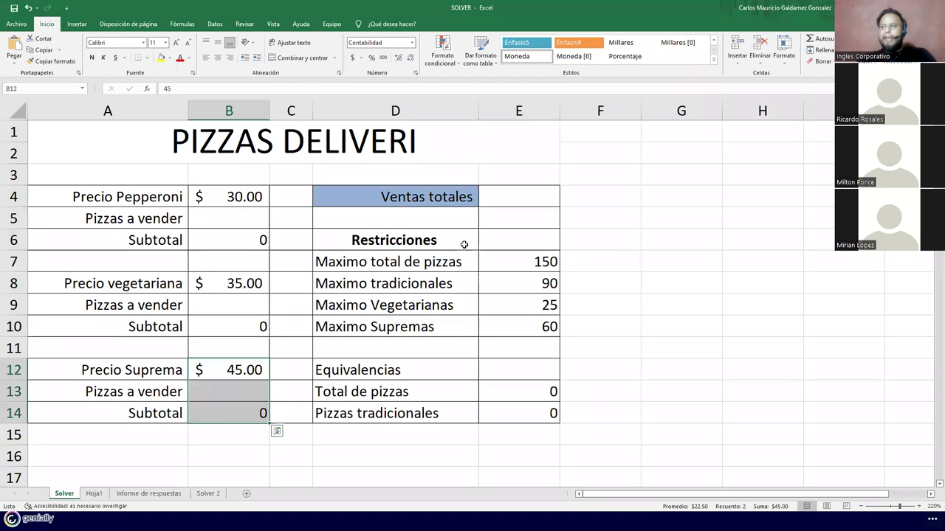
Enter the formula =B6+B10+B14 in the Ventas totales cell E4 to add up the three subtotals.
{"action": "left_click", "coordinate": [509, 199]}
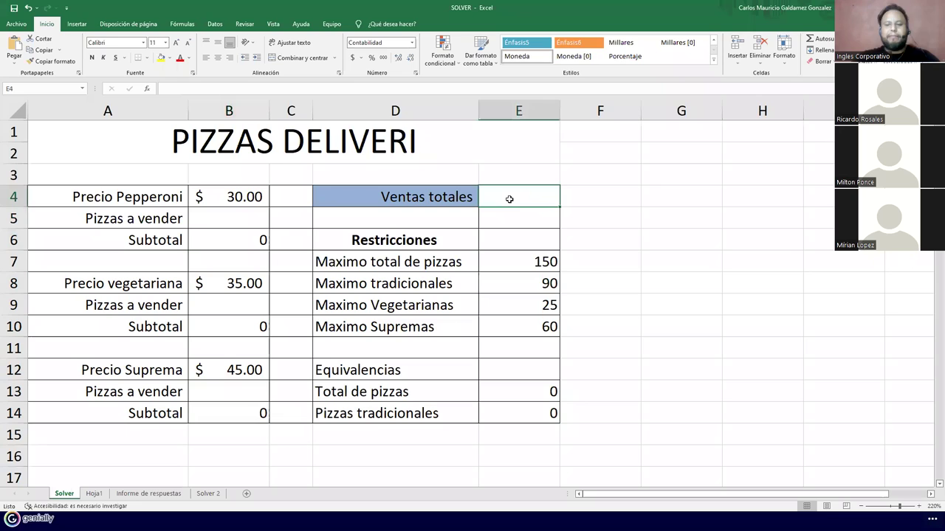
{"action": "type", "text": "="}
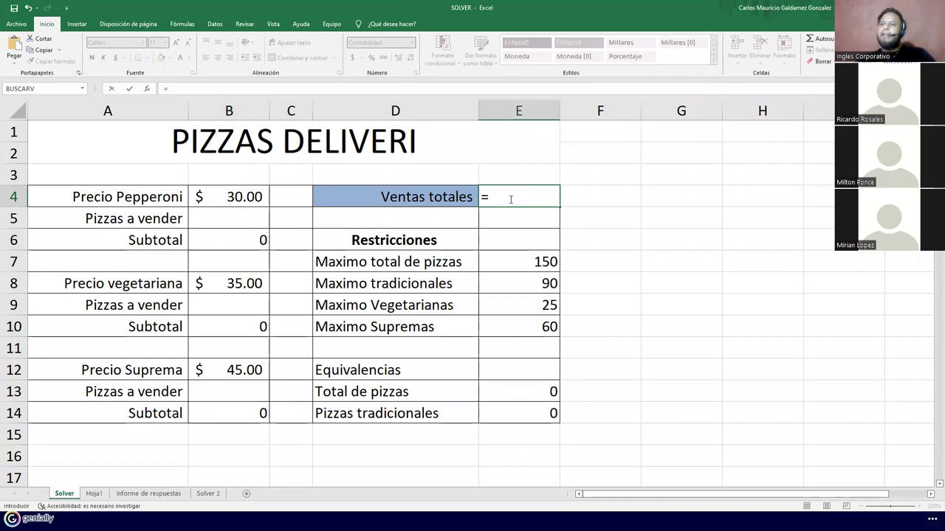
{"action": "left_click", "coordinate": [241, 240]}
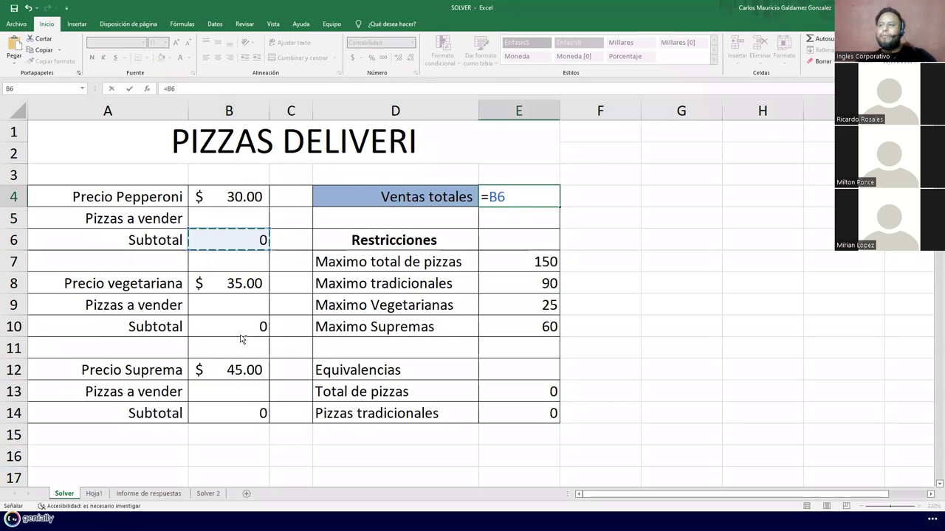
{"action": "type", "text": ";"}
{"action": "left_click", "coordinate": [241, 328]}
{"action": "type", "text": ";"}
{"action": "left_click", "coordinate": [236, 411]}
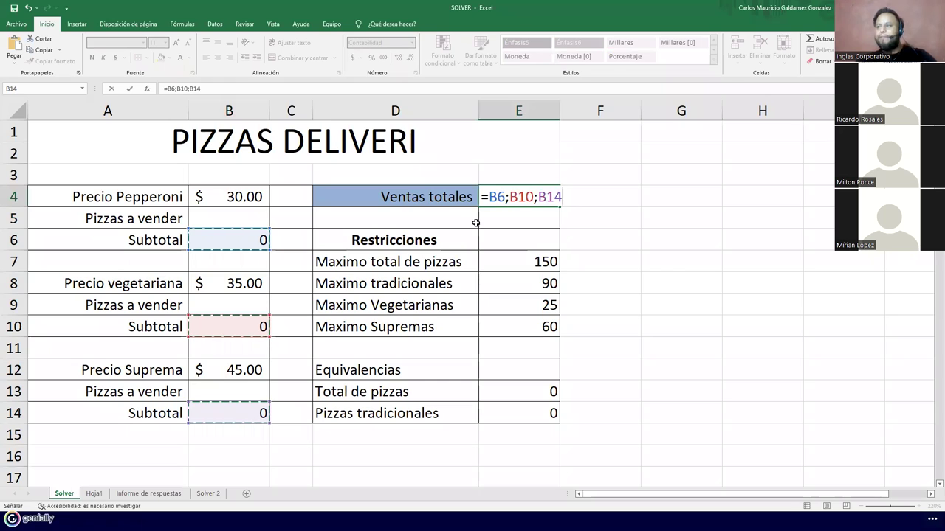
{"action": "left_click", "coordinate": [509, 198]}
{"action": "key", "text": "BackSpace"}
{"action": "type", "text": "+"}
{"action": "key", "text": "Right"}
{"action": "key", "text": "Right"}
{"action": "key", "text": "Right"}
{"action": "key", "text": "Right"}
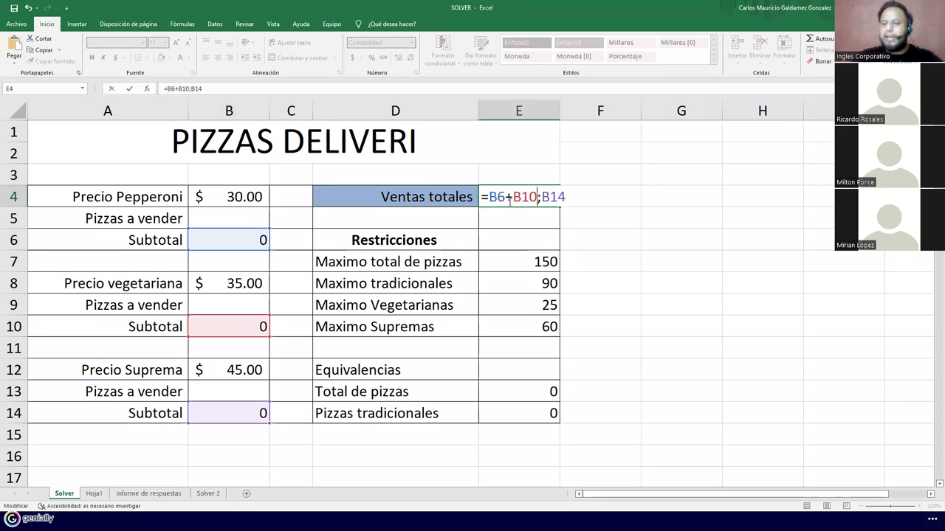
{"action": "key", "text": "BackSpace"}
{"action": "type", "text": "+"}
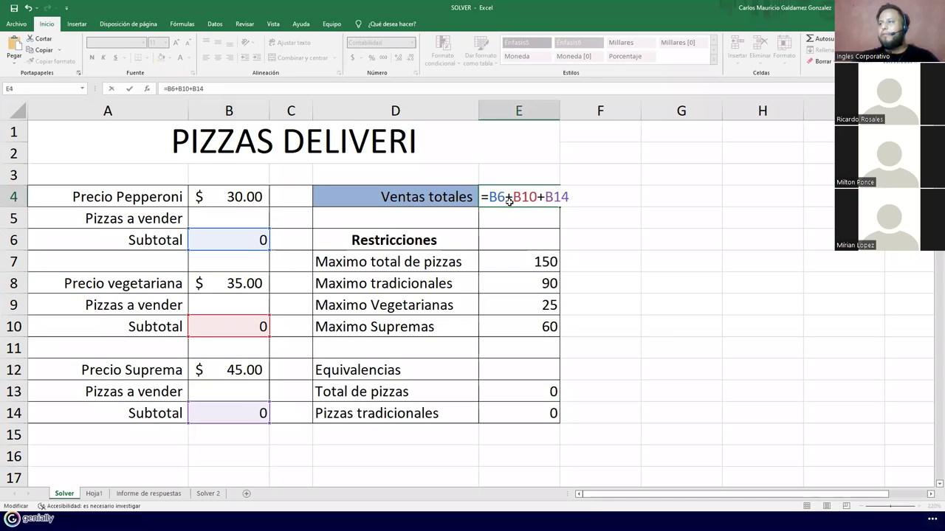
{"action": "key", "text": "Return"}
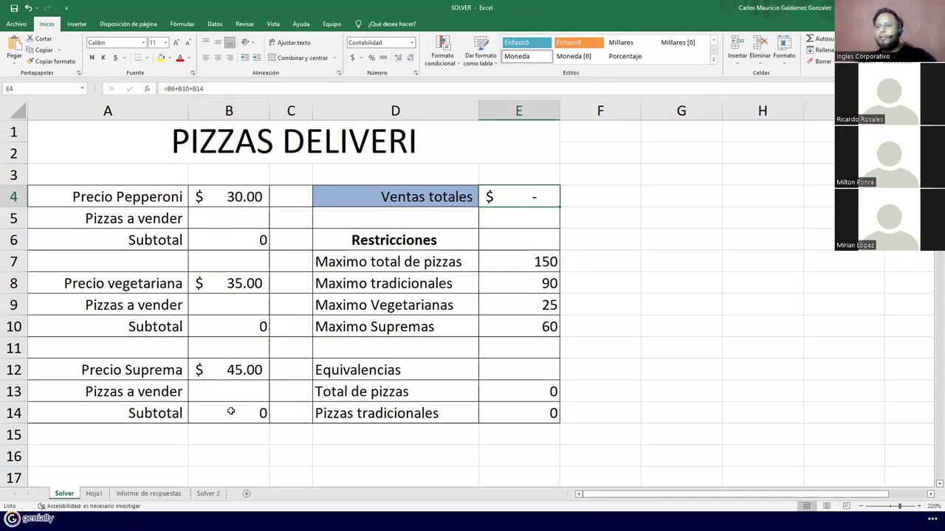
Apply the dollar accounting number format to the subtotal cells B6, B10 and B14.
{"action": "left_click", "coordinate": [231, 411]}
{"action": "left_click", "coordinate": [226, 331], "text": "ctrl"}
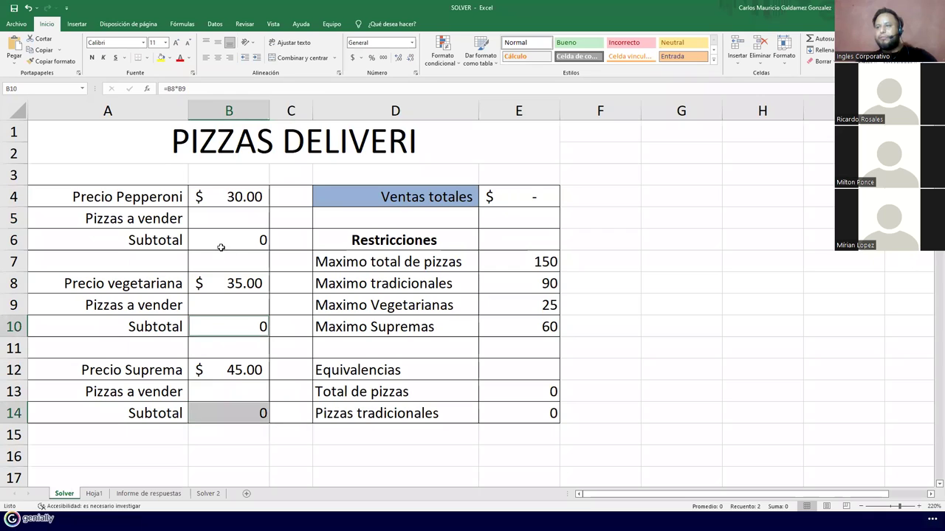
{"action": "left_click", "coordinate": [236, 240], "text": "ctrl"}
{"action": "left_click", "coordinate": [352, 57]}
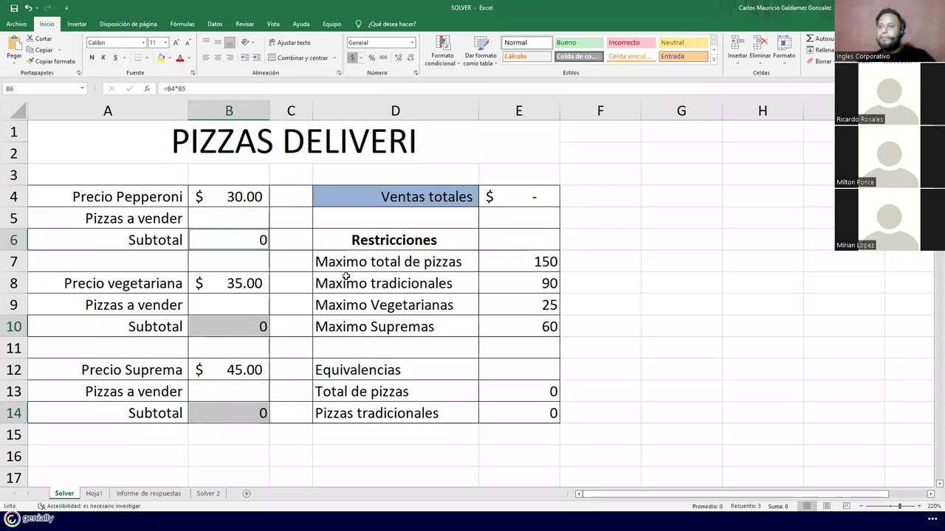
{"action": "left_click", "coordinate": [218, 225]}
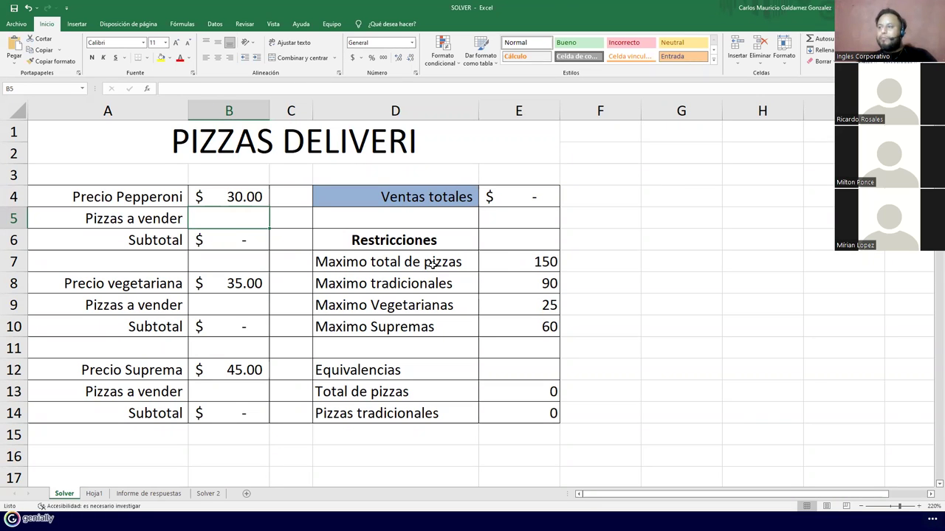
Apply the Incorrecto cell style to Maximo total de pizzas in D7:E7 and the Entrada style to Maximo tradicionales in D8:E8.
{"action": "left_click_drag", "start_coordinate": [452, 262], "coordinate": [507, 257]}
{"action": "left_click", "coordinate": [472, 257]}
{"action": "left_click", "coordinate": [520, 262], "text": "shift"}
{"action": "left_click", "coordinate": [624, 42]}
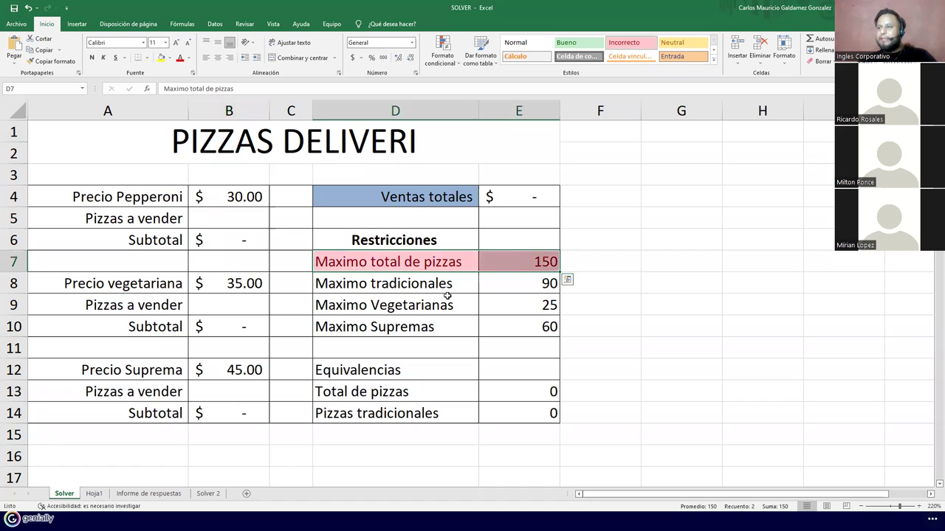
{"action": "left_click_drag", "start_coordinate": [374, 283], "coordinate": [497, 285]}
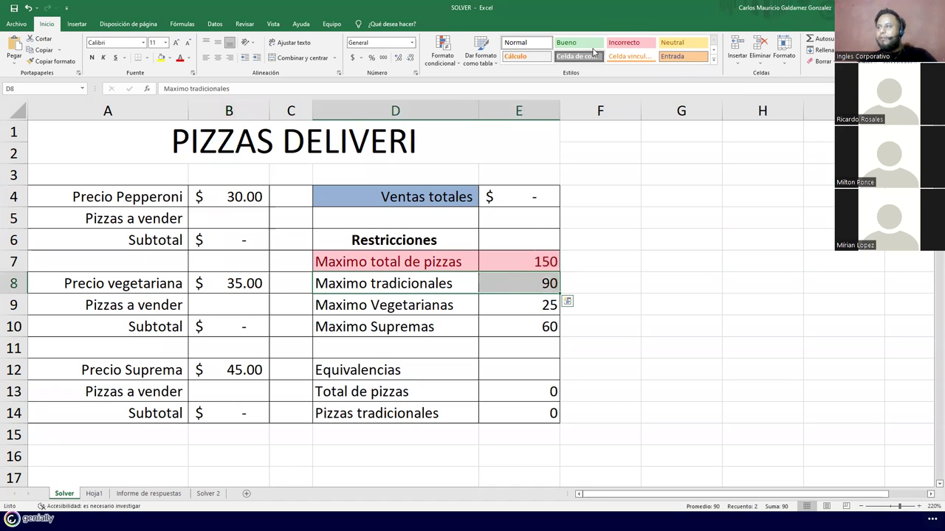
{"action": "left_click", "coordinate": [675, 56]}
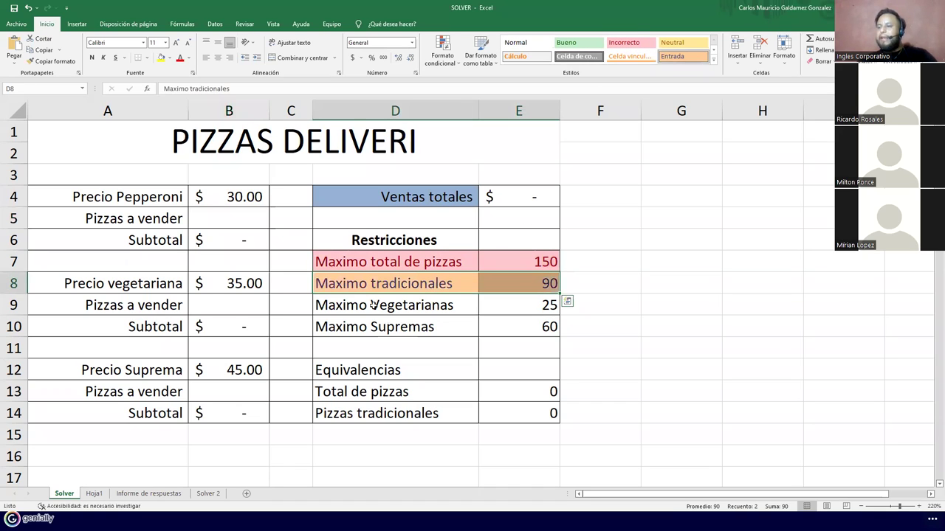
Apply the Neutral cell style to Maximo Vegetarianas in D9:E9 and the Cálculo style to Maximo Supremas in D10:E10.
{"action": "left_click_drag", "start_coordinate": [457, 306], "coordinate": [502, 304]}
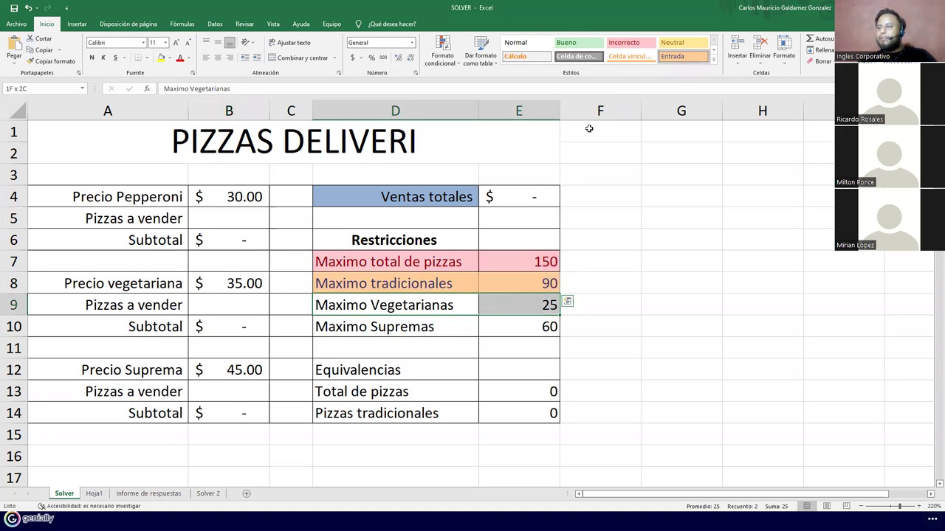
{"action": "left_click", "coordinate": [684, 45]}
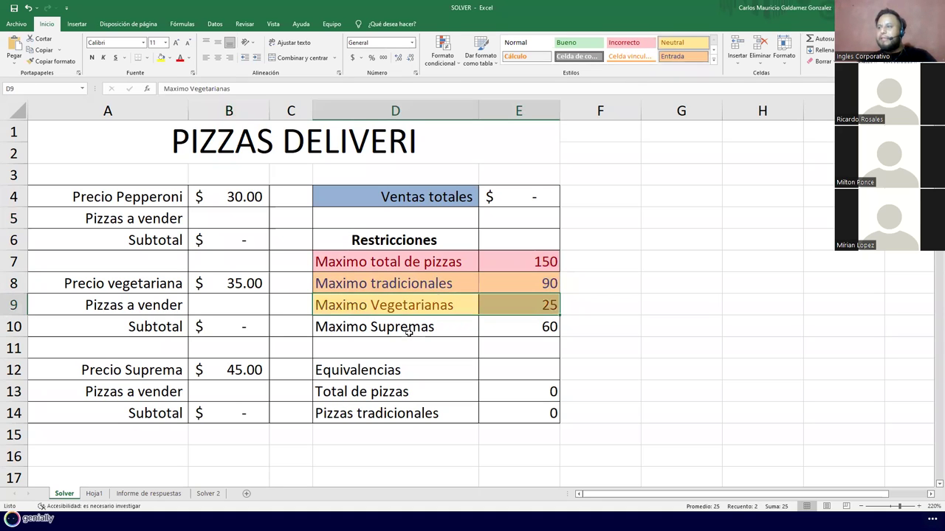
{"action": "left_click_drag", "start_coordinate": [375, 327], "coordinate": [510, 324]}
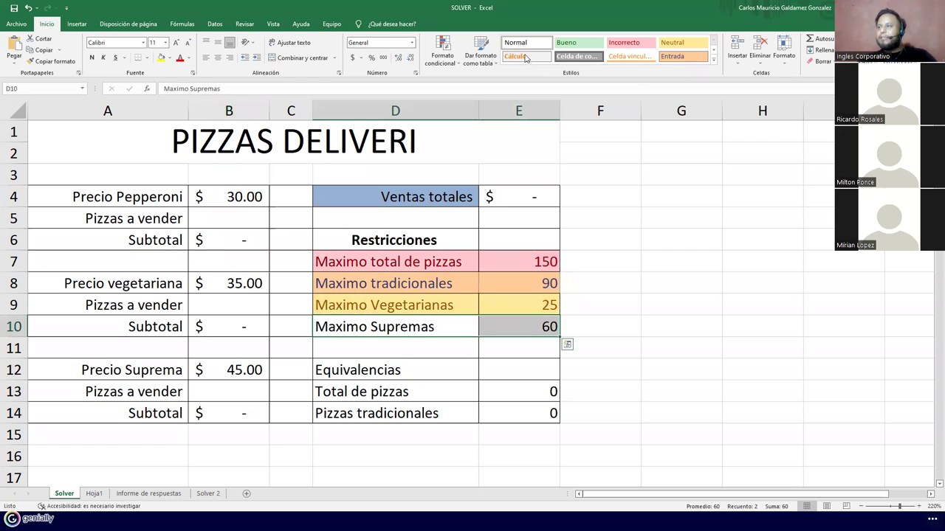
{"action": "left_click", "coordinate": [515, 56]}
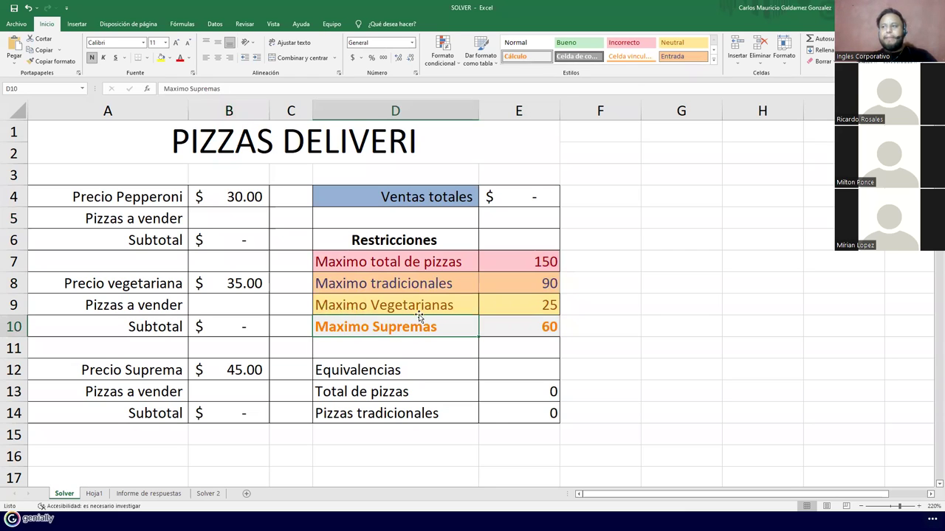
{"action": "left_click_drag", "start_coordinate": [394, 240], "coordinate": [490, 330]}
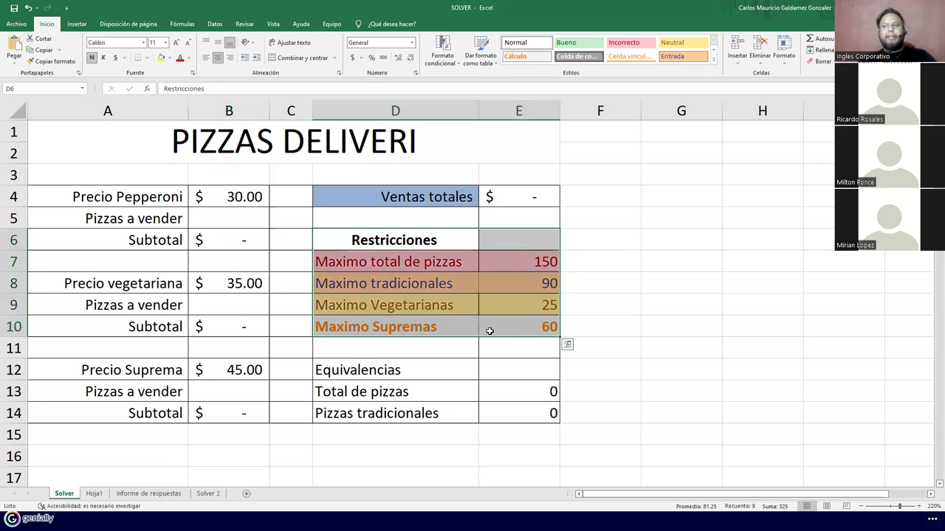
{"action": "left_click", "coordinate": [489, 330]}
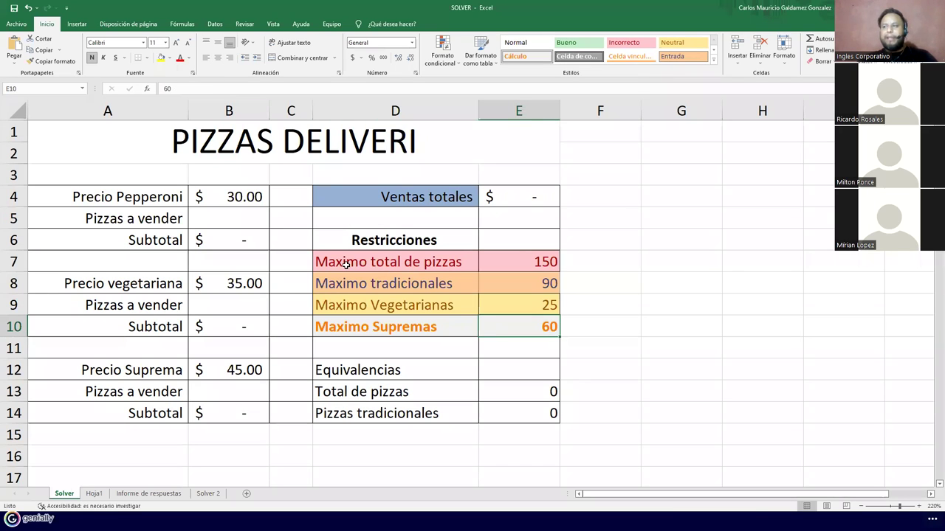
Enter a trial quantity of 50 in each Pizzas a vender cell, B5, B9 and B13.
{"action": "left_click", "coordinate": [452, 264]}
{"action": "left_click", "coordinate": [515, 265], "text": "shift"}
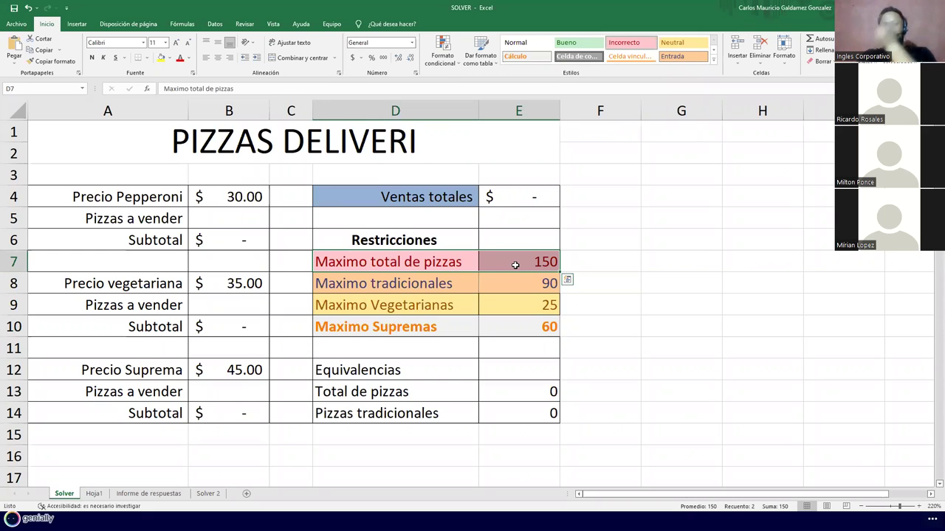
{"action": "left_click", "coordinate": [236, 216]}
{"action": "type", "text": "50"}
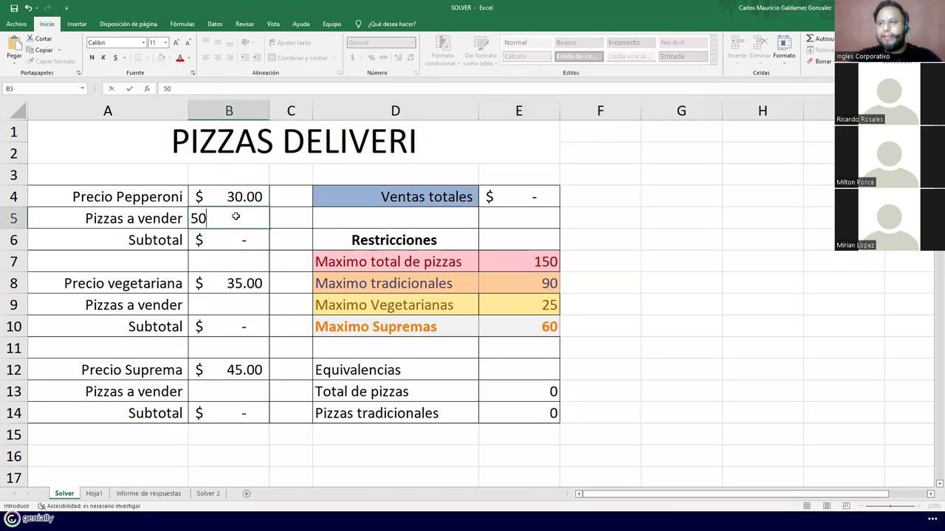
{"action": "key", "text": "Down"}
{"action": "key", "text": "Down"}
{"action": "key", "text": "Down"}
{"action": "key", "text": "Down"}
{"action": "type", "text": "50"}
{"action": "key", "text": "Down"}
{"action": "key", "text": "Down"}
{"action": "key", "text": "Down"}
{"action": "key", "text": "Down"}
{"action": "type", "text": "50"}
{"action": "key", "text": "Down"}
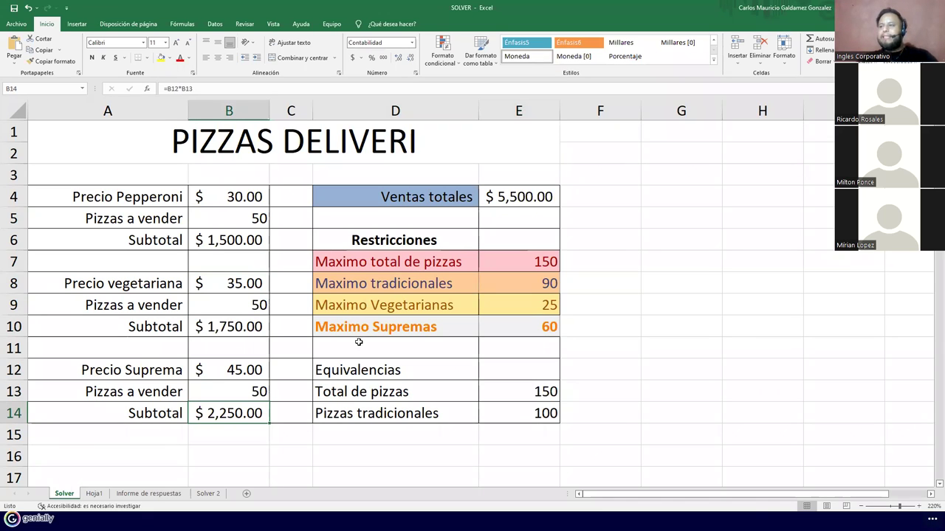
Compare the Maximo Supremas restriction in D10:E10 with the Suprema quantity in B13.
{"action": "left_click_drag", "start_coordinate": [410, 328], "coordinate": [503, 325]}
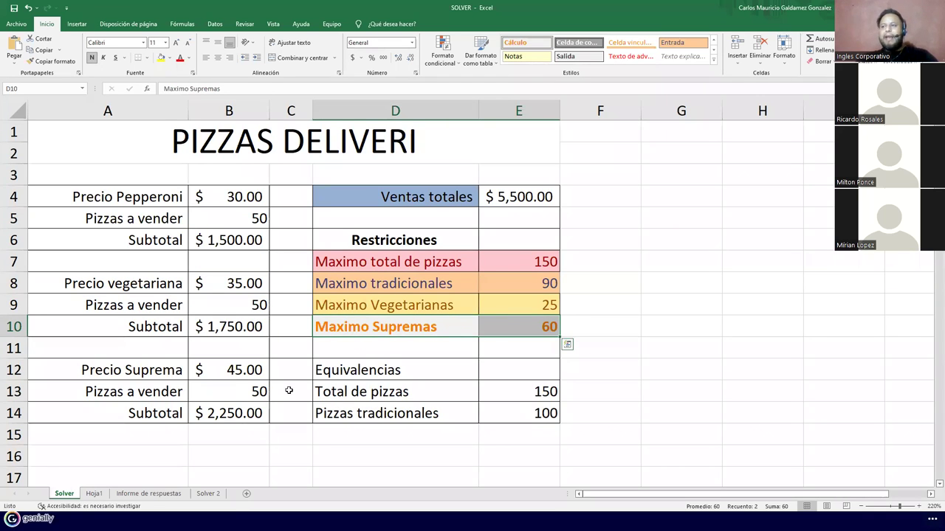
{"action": "left_click", "coordinate": [220, 385]}
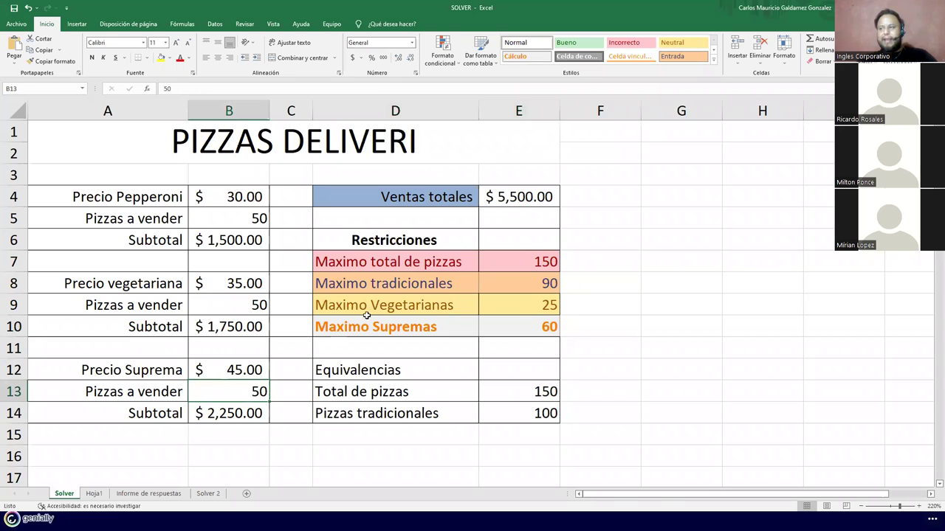
Enter trial quantities of 25 vegetarian pizzas in B9 and 60 Suprema pizzas in B13.
{"action": "left_click_drag", "start_coordinate": [378, 305], "coordinate": [503, 304]}
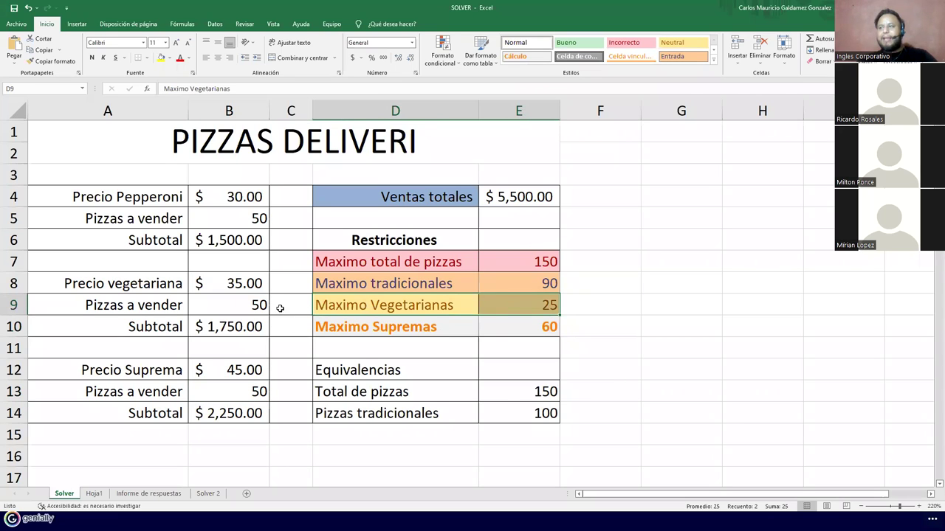
{"action": "left_click", "coordinate": [231, 305]}
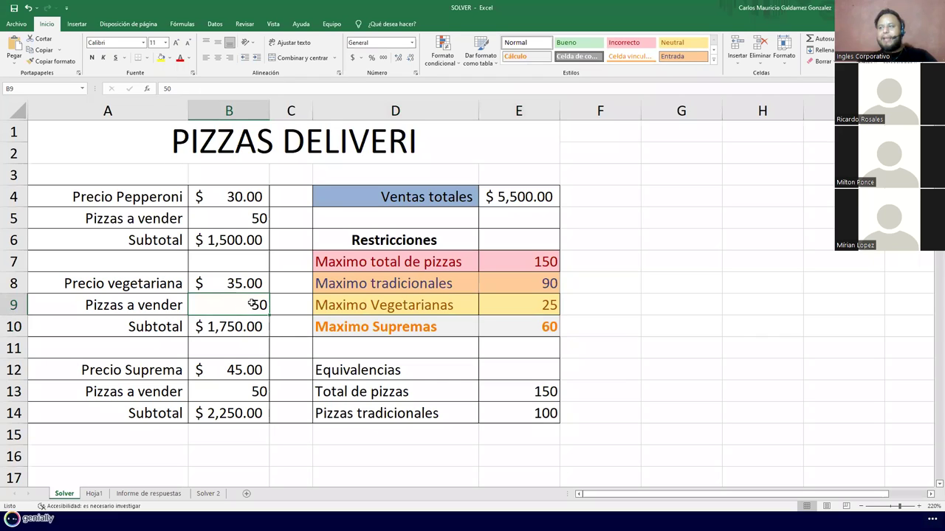
{"action": "type", "text": "25"}
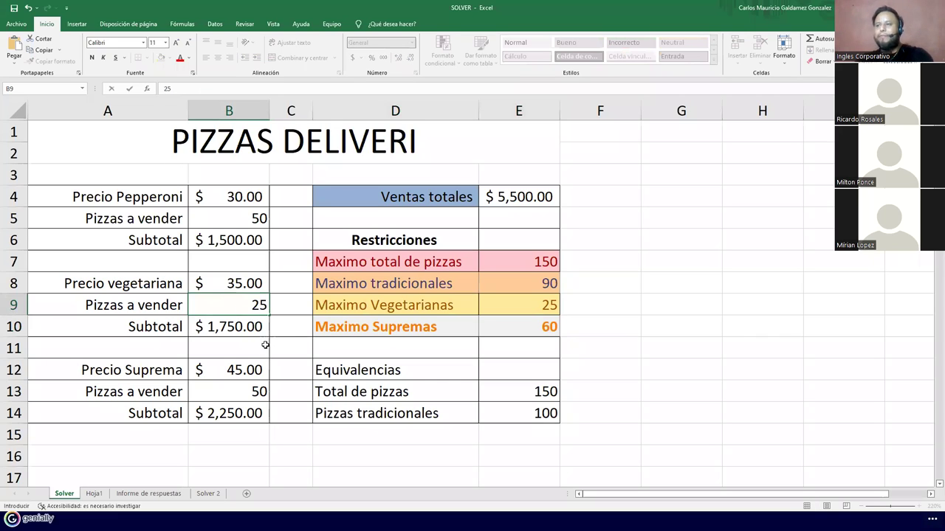
{"action": "key", "text": "Return"}
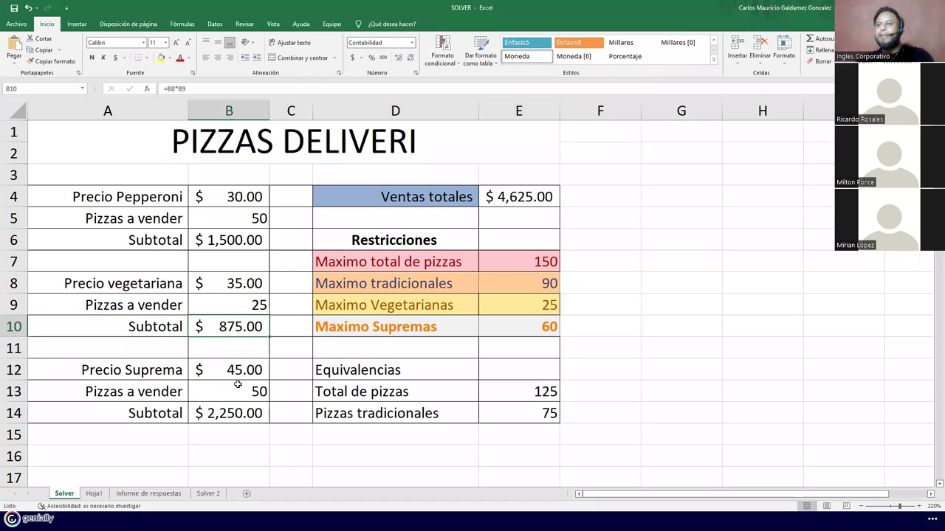
{"action": "key", "text": "Down"}
{"action": "key", "text": "Down"}
{"action": "key", "text": "Down"}
{"action": "type", "text": "60"}
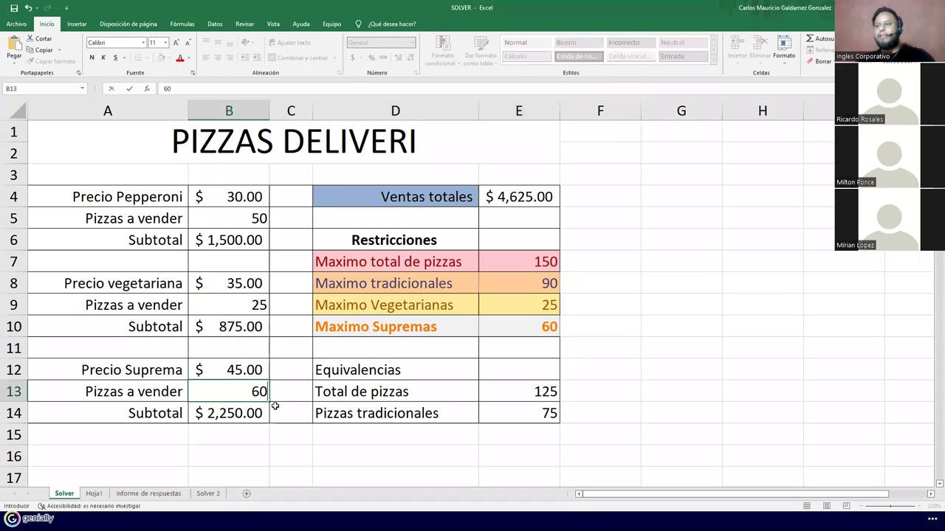
{"action": "key", "text": "Return"}
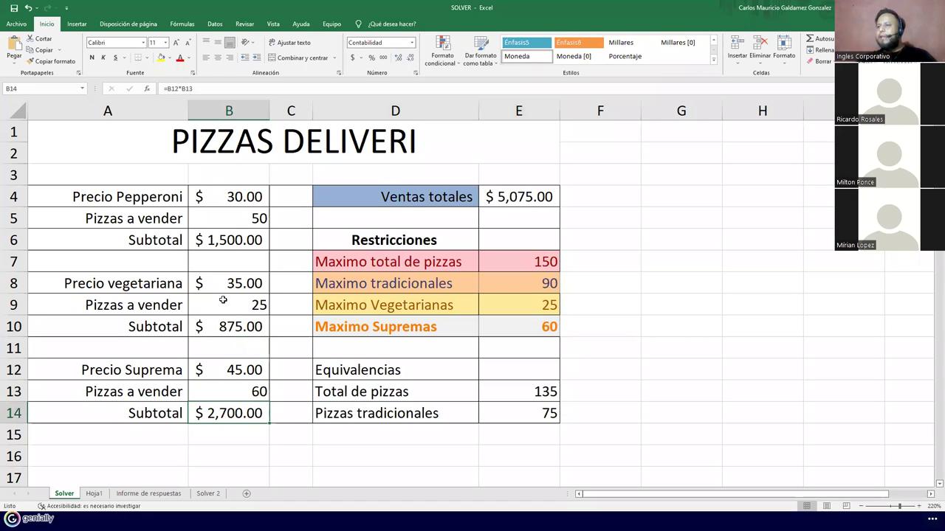
Compare the Maximo tradicionales restriction in D8:E8 with the Pepperoni and vegetarian quantities in B5 and B9.
{"action": "left_click", "coordinate": [220, 230]}
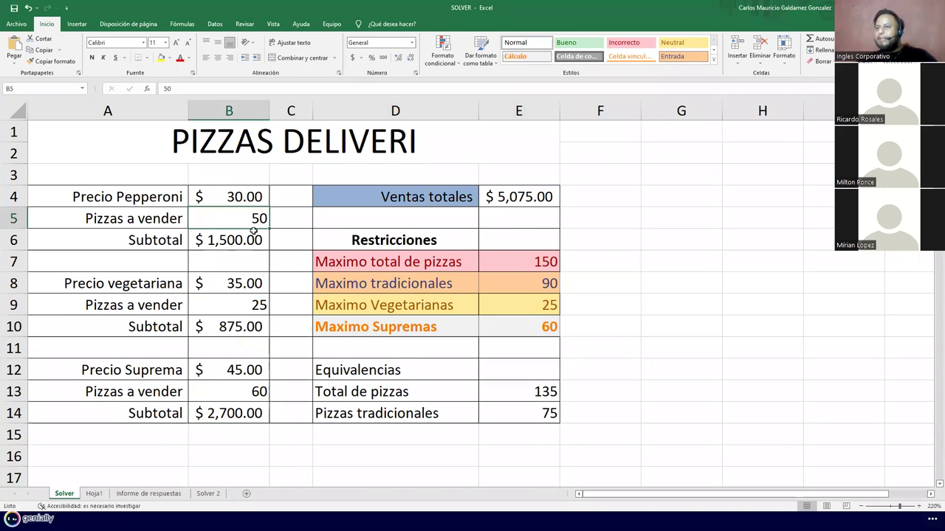
{"action": "left_click_drag", "start_coordinate": [476, 283], "coordinate": [505, 285]}
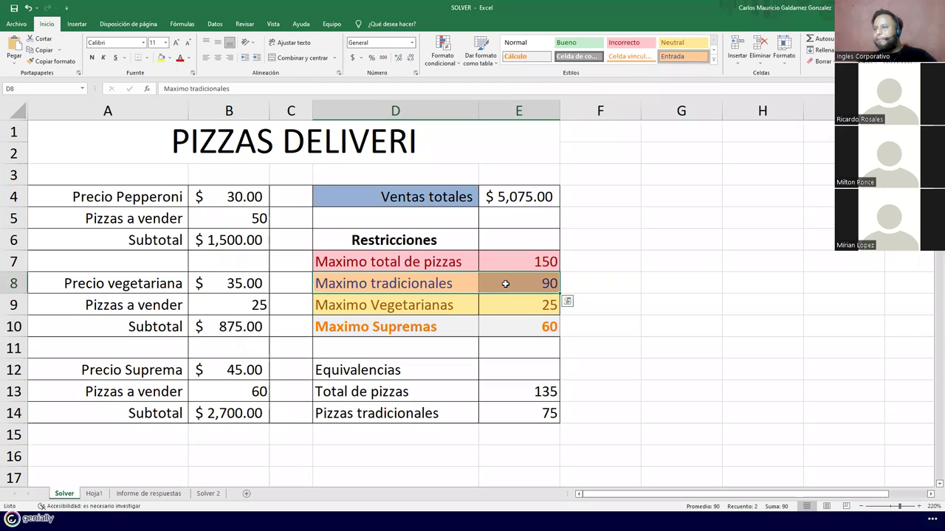
{"action": "left_click", "coordinate": [241, 304]}
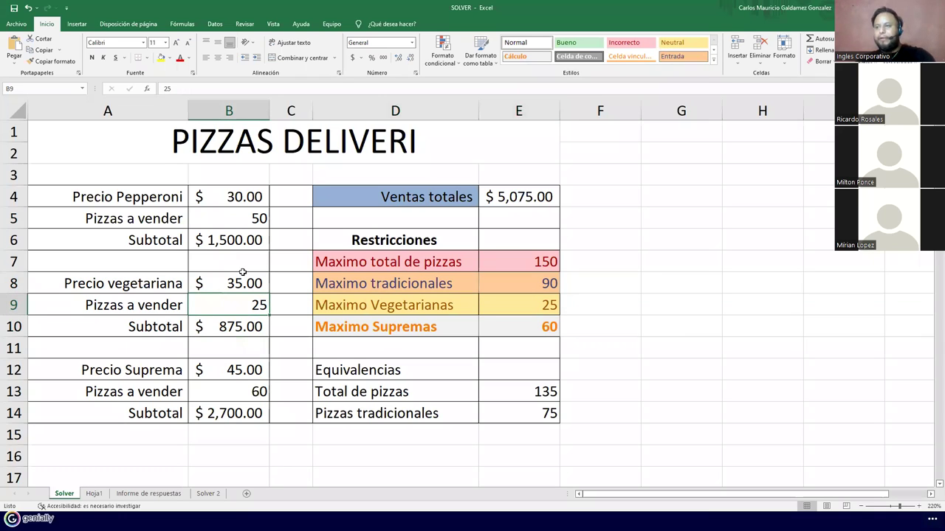
{"action": "left_click", "coordinate": [231, 219]}
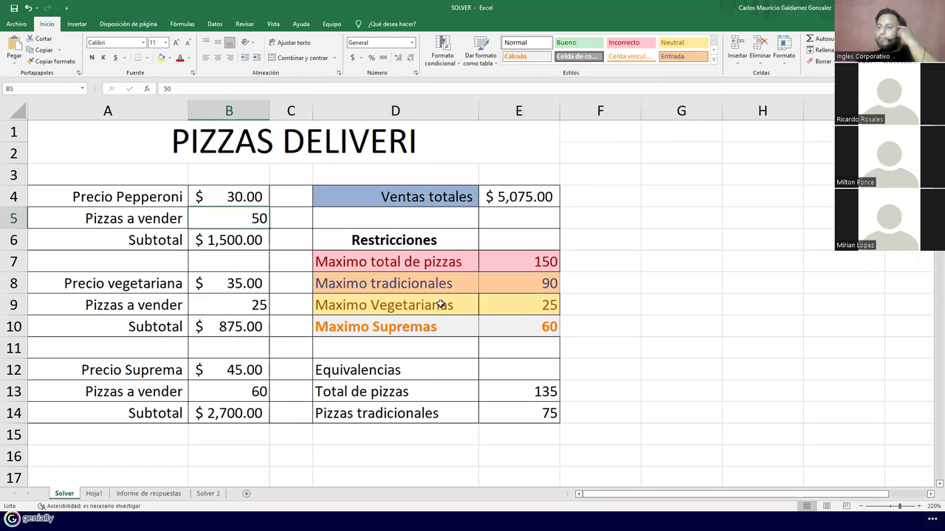
{"action": "left_click", "coordinate": [396, 285]}
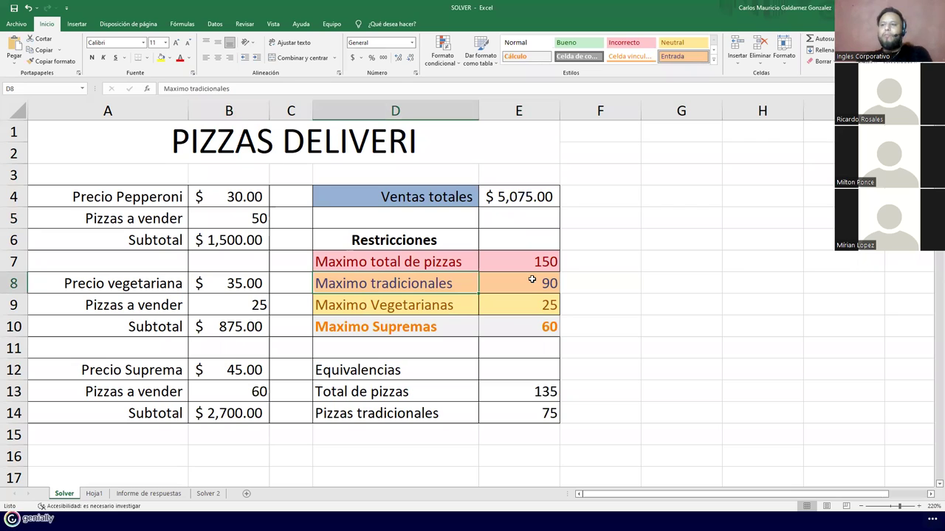
{"action": "left_click", "coordinate": [152, 202]}
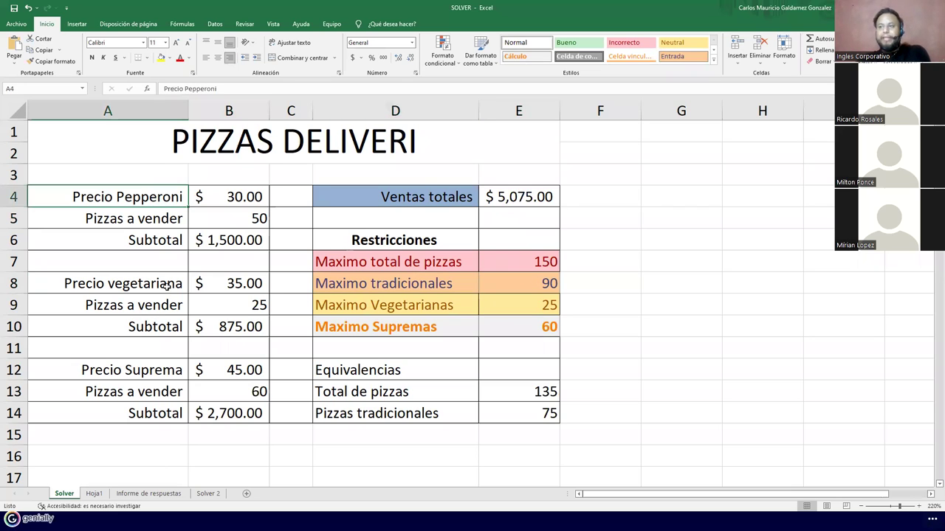
{"action": "left_click", "coordinate": [165, 288]}
{"action": "left_click", "coordinate": [229, 224]}
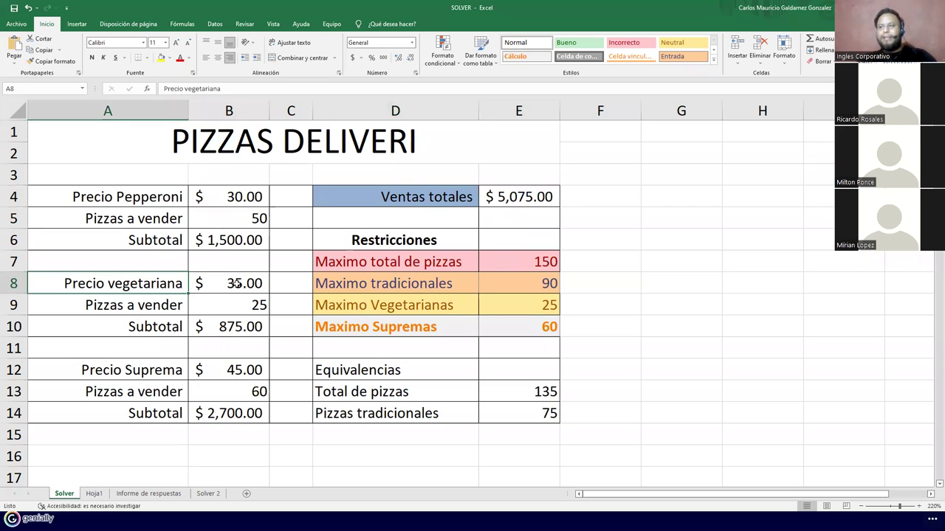
{"action": "left_click", "coordinate": [226, 302], "text": "ctrl"}
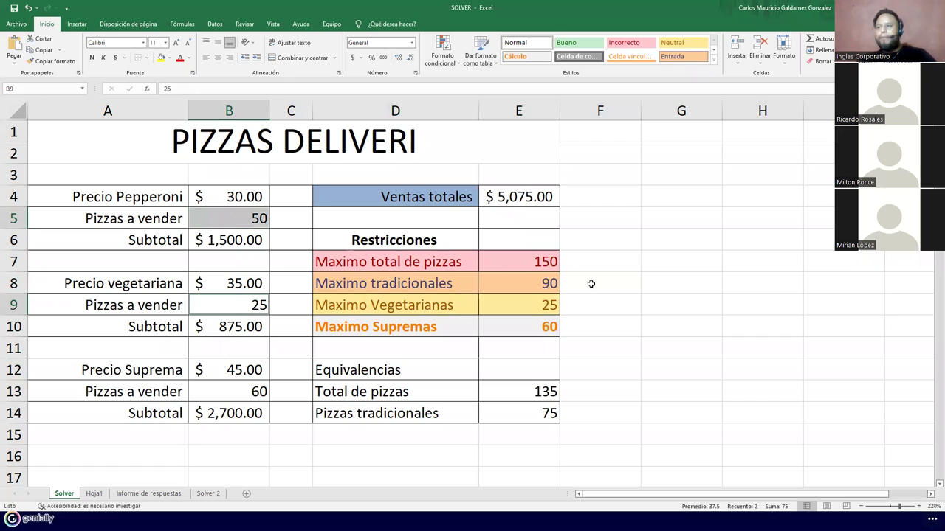
{"action": "left_click", "coordinate": [530, 283]}
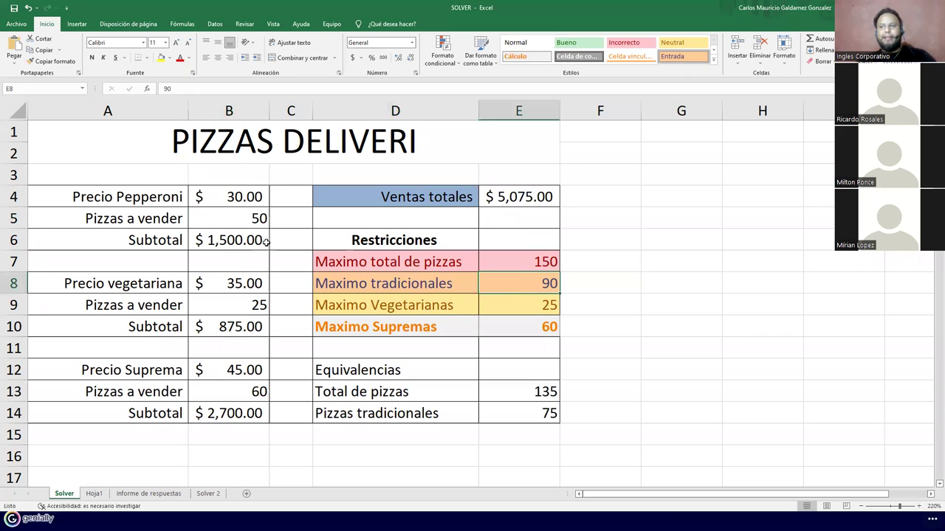
Undo all the trial quantities in the Pizzas a vender cells B5, B9 and B13.
{"action": "key", "text": "ctrl+z"}
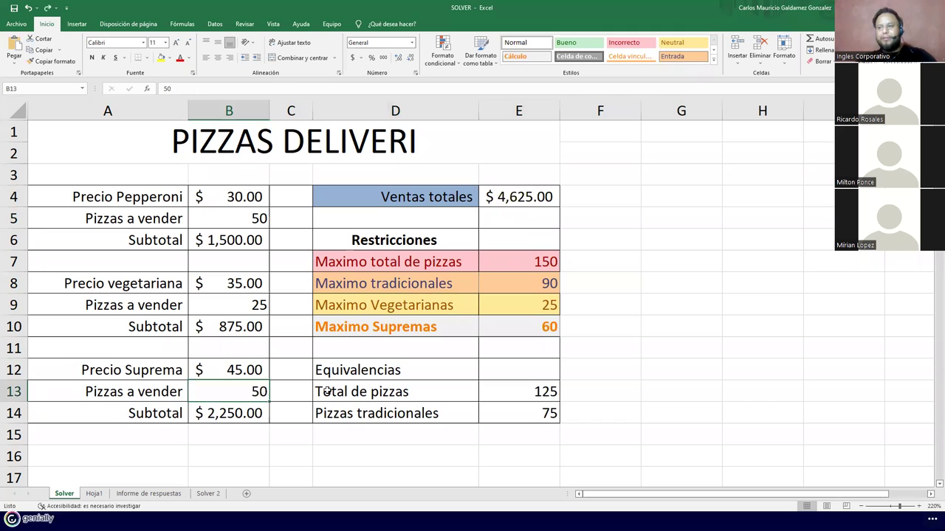
{"action": "key", "text": "ctrl+z"}
{"action": "key", "text": "ctrl+z"}
{"action": "key", "text": "ctrl+z"}
{"action": "key", "text": "ctrl+z"}
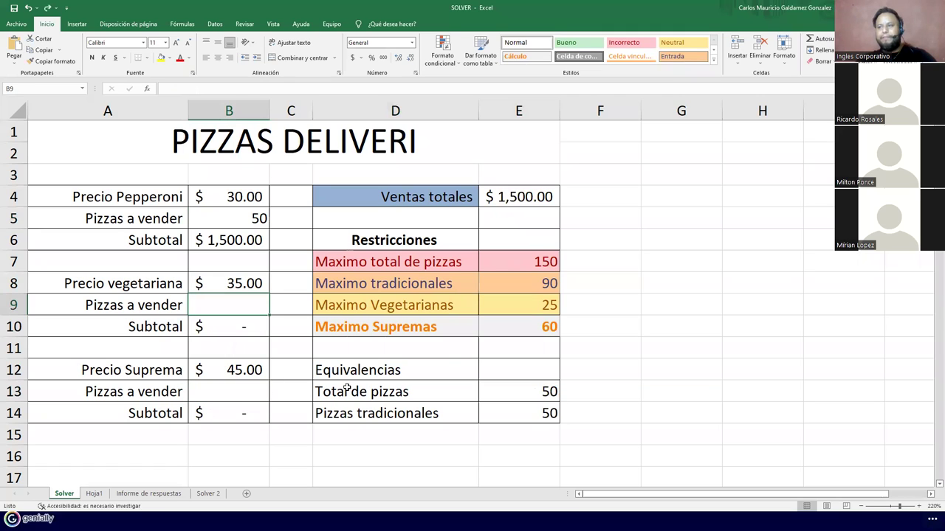
Examine the Equivalencias formulas for Total de pizzas in E13 and Pizzas tradicionales in E14.
{"action": "left_click", "coordinate": [530, 198]}
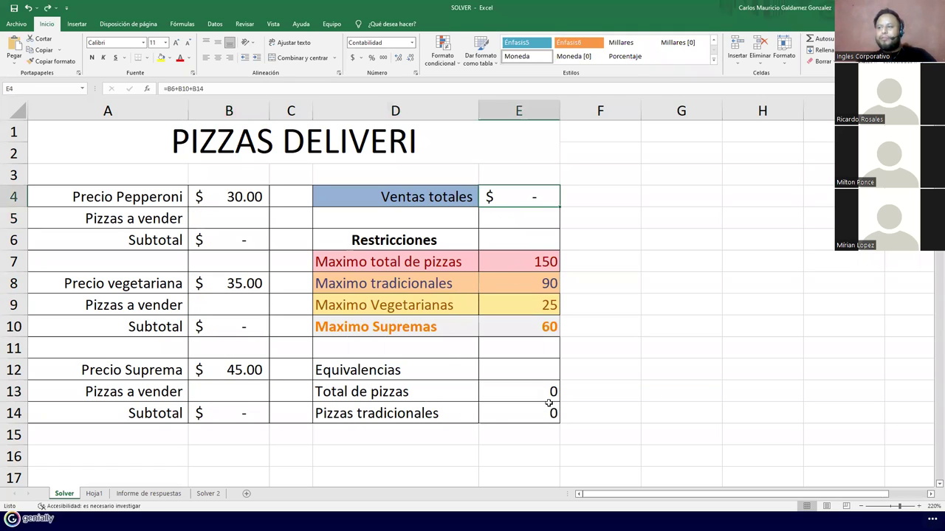
{"action": "left_click", "coordinate": [506, 392]}
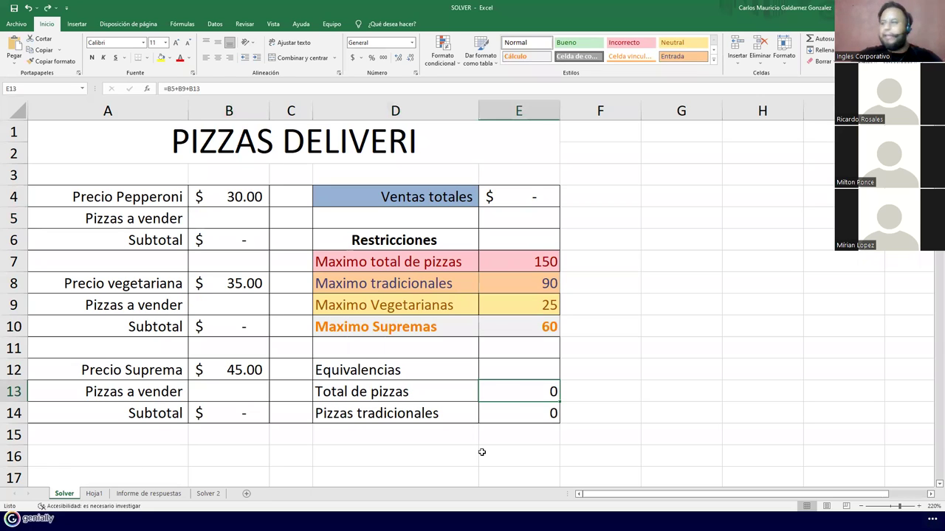
{"action": "key", "text": "F2"}
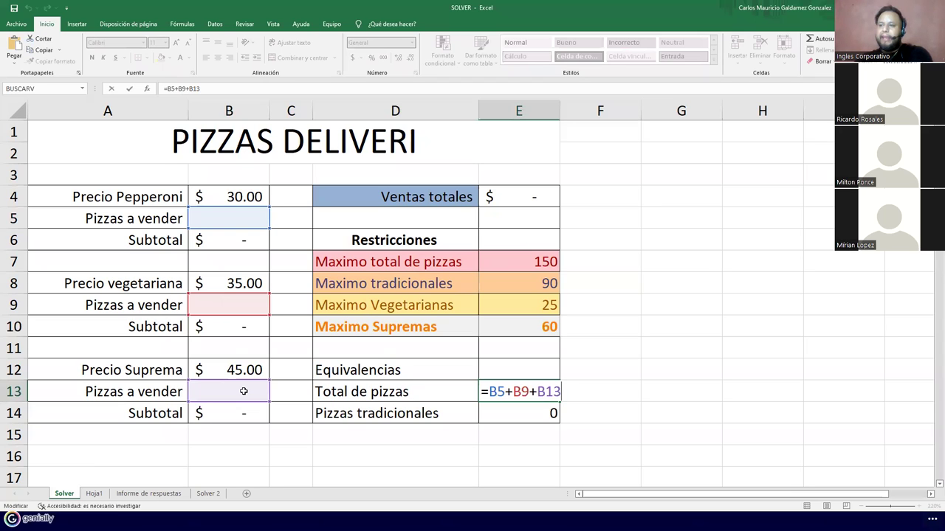
{"action": "key", "text": "Return"}
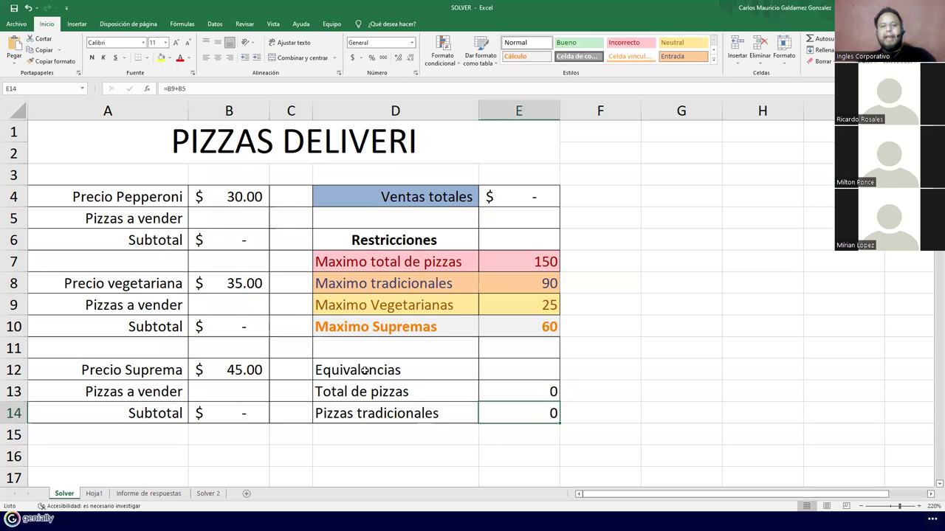
{"action": "key", "text": "F2"}
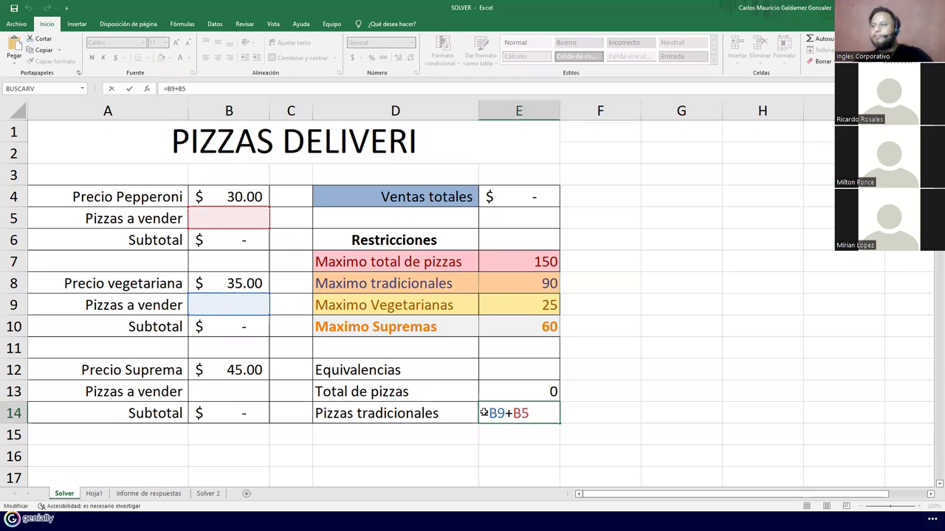
{"action": "key", "text": "Return"}
{"action": "left_click_drag", "start_coordinate": [498, 392], "coordinate": [489, 406]}
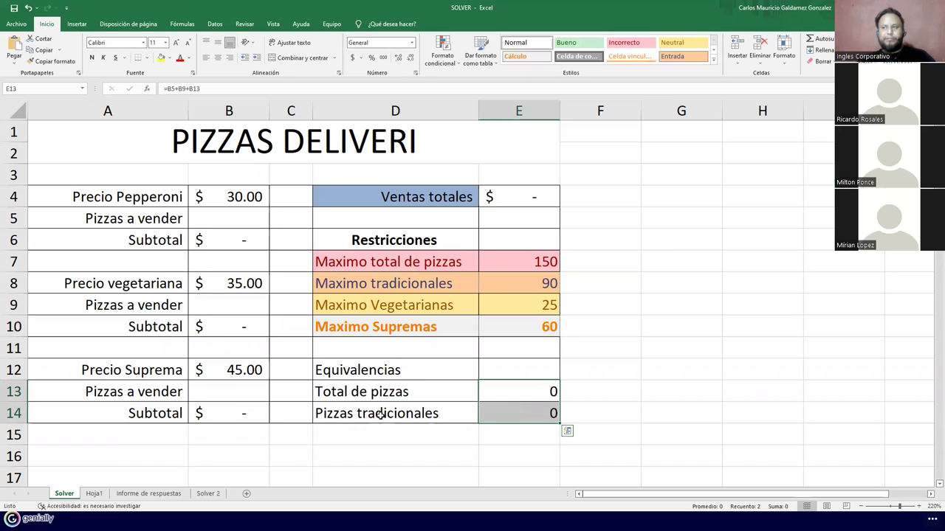
Review the restrictions in D7:E10 against the Pizzas a vender cells, and examine the Ventas totales formula in E4.
{"action": "left_click", "coordinate": [444, 328]}
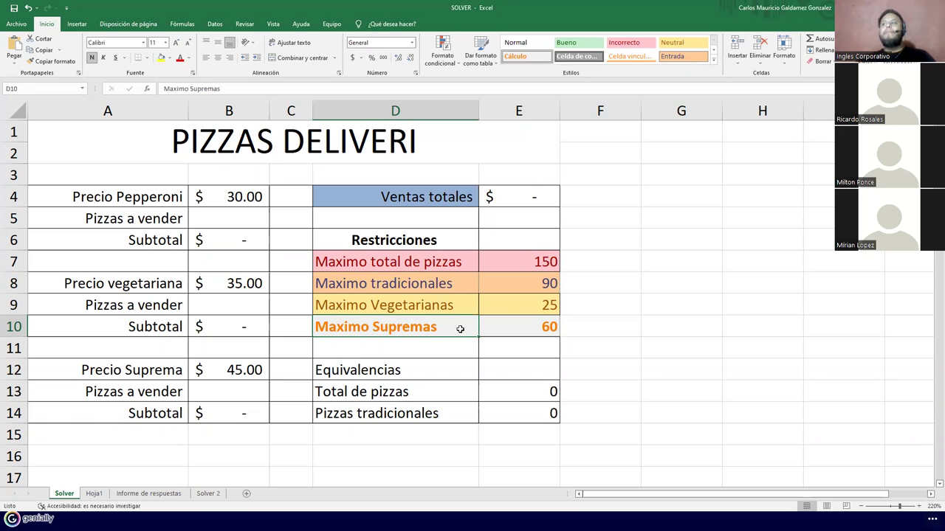
{"action": "left_click", "coordinate": [529, 258]}
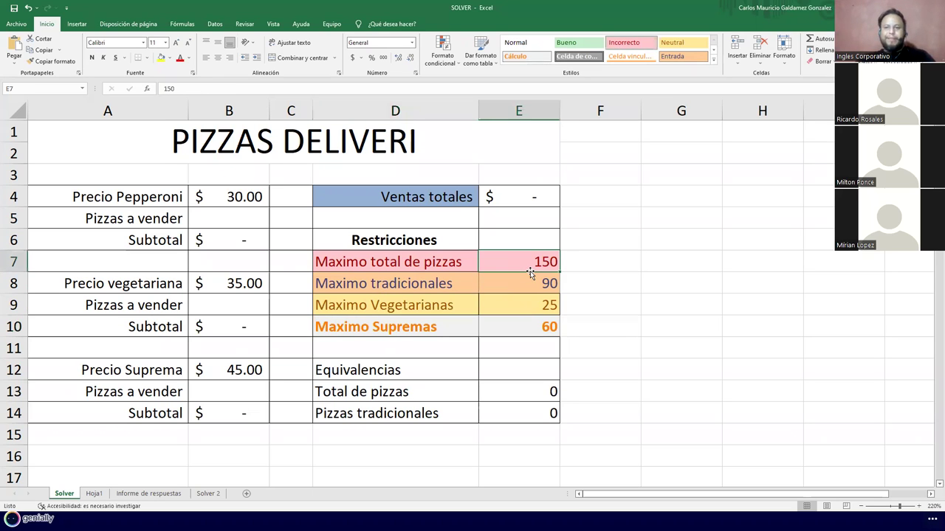
{"action": "left_click_drag", "start_coordinate": [457, 262], "coordinate": [498, 260]}
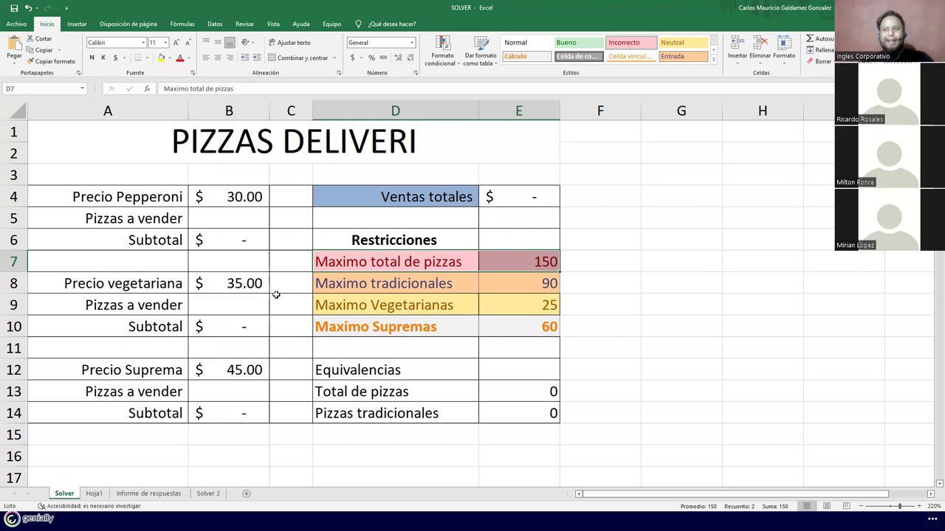
{"action": "left_click", "coordinate": [207, 218]}
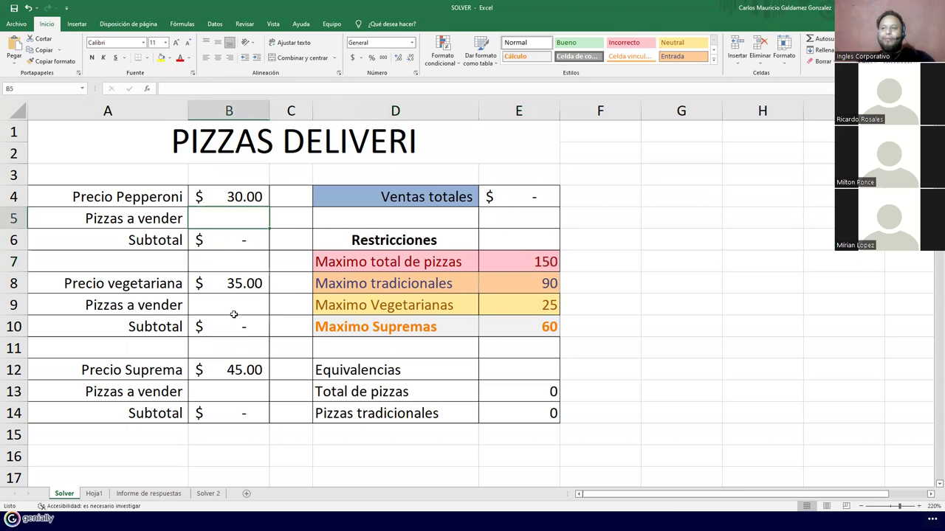
{"action": "left_click", "coordinate": [210, 310], "text": "ctrl"}
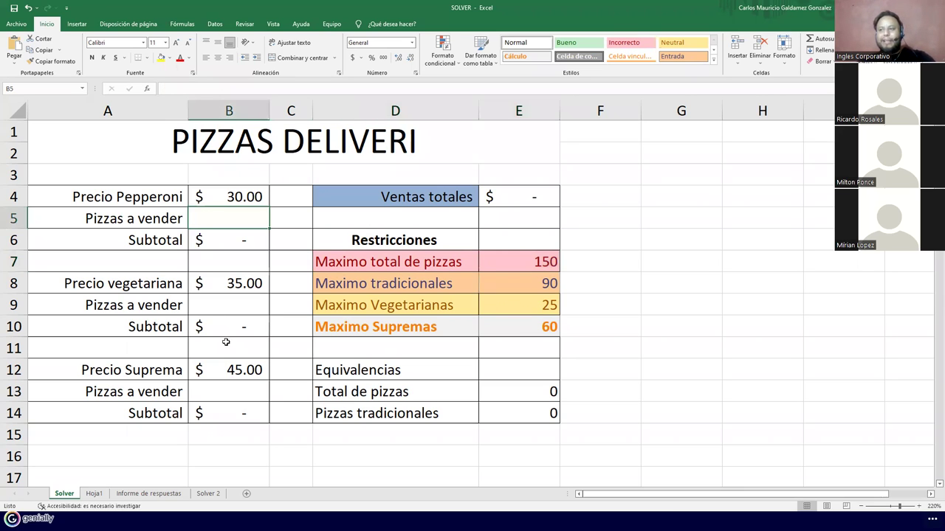
{"action": "left_click", "coordinate": [229, 394], "text": "ctrl"}
{"action": "left_click_drag", "start_coordinate": [473, 256], "coordinate": [508, 333]}
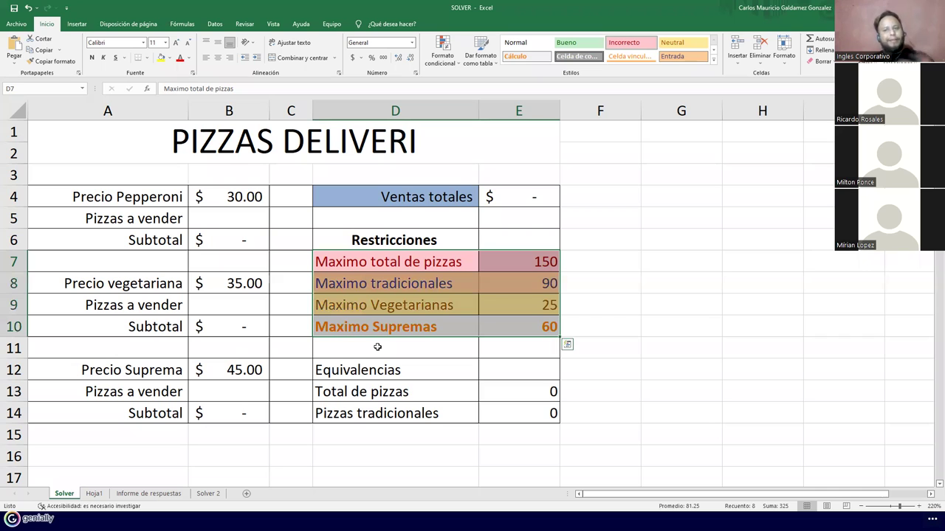
{"action": "left_click", "coordinate": [499, 208]}
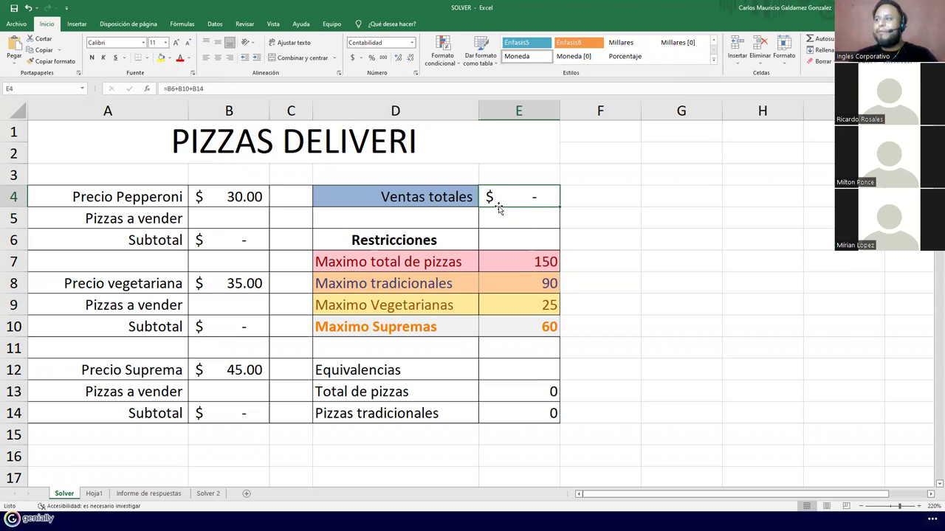
{"action": "left_click", "coordinate": [230, 89]}
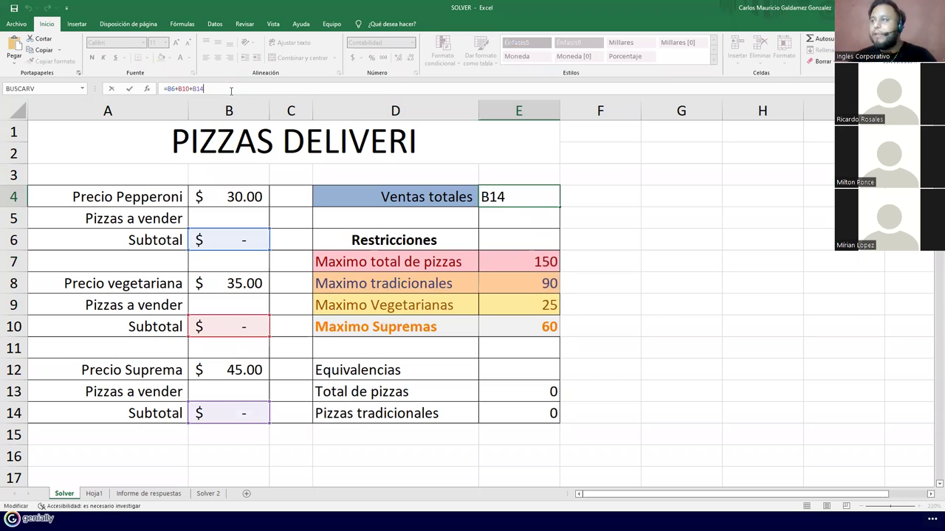
{"action": "key", "text": "Return"}
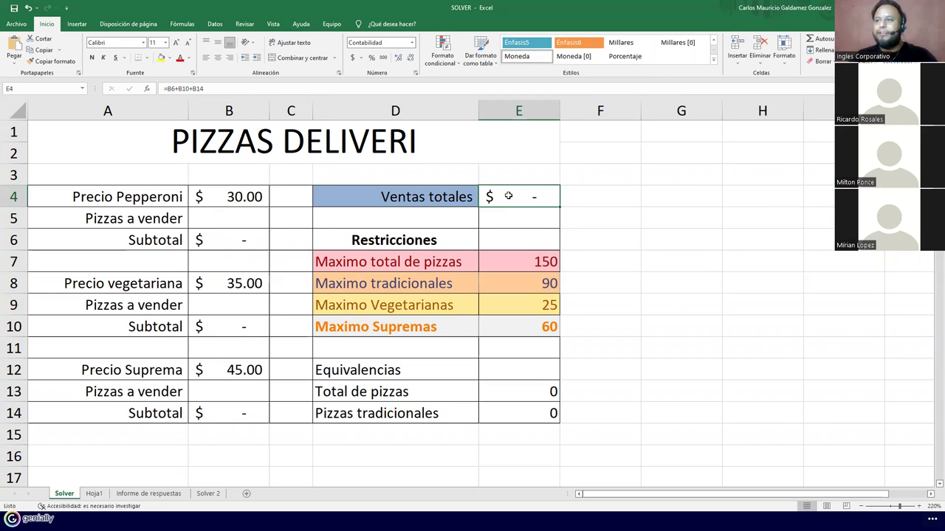
Apply the Bueno cell style to the three Pizzas a vender cells, B5, B9 and B13.
{"action": "left_click", "coordinate": [257, 215]}
{"action": "left_click", "coordinate": [238, 306], "text": "ctrl"}
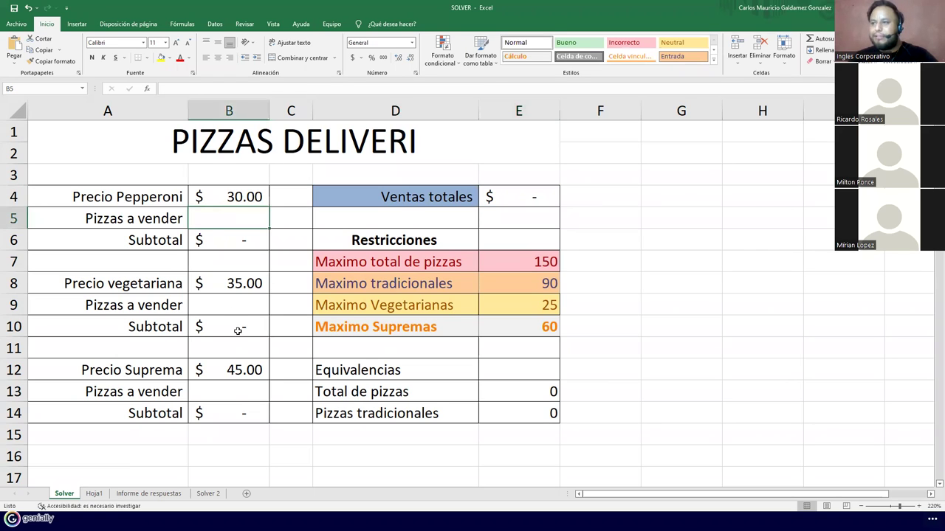
{"action": "left_click", "coordinate": [233, 389], "text": "ctrl"}
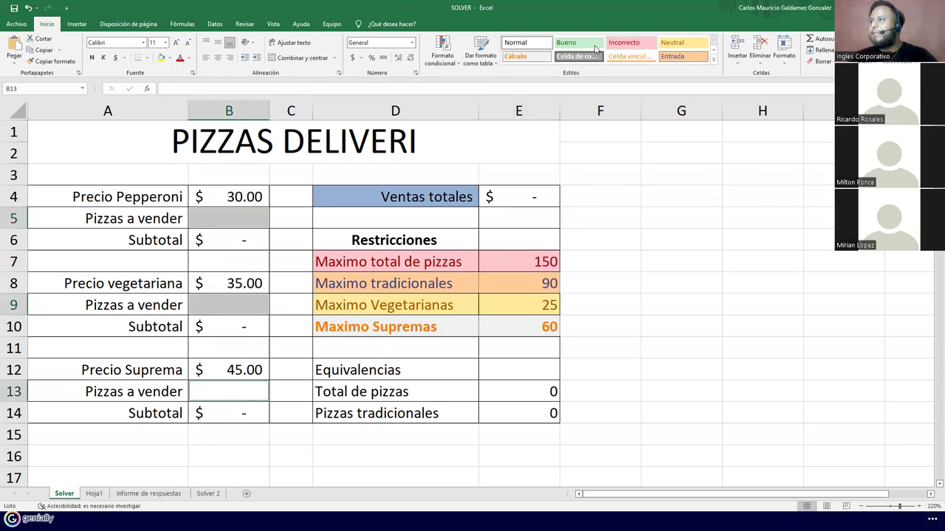
{"action": "left_click", "coordinate": [595, 48]}
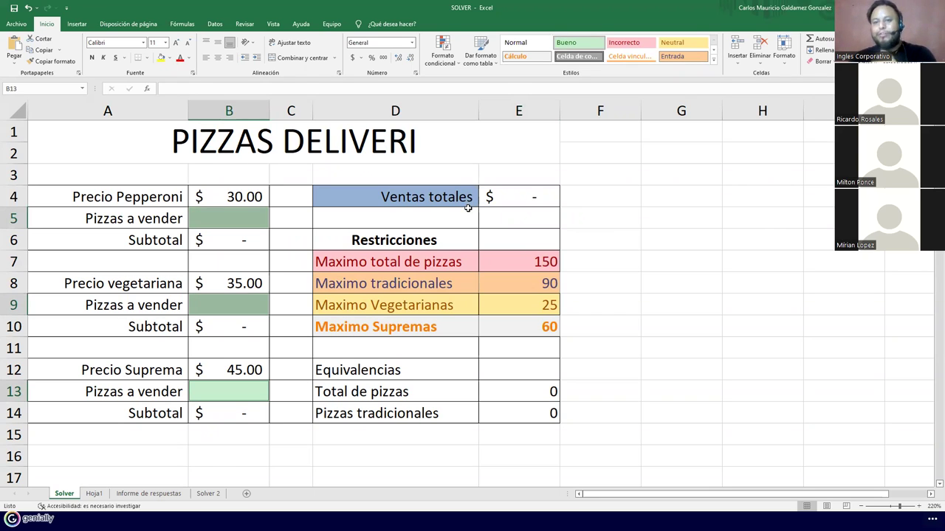
Open Solver with the Ventas totales cell E4 as the objective and move its dialog clear of the data.
{"action": "left_click", "coordinate": [538, 196]}
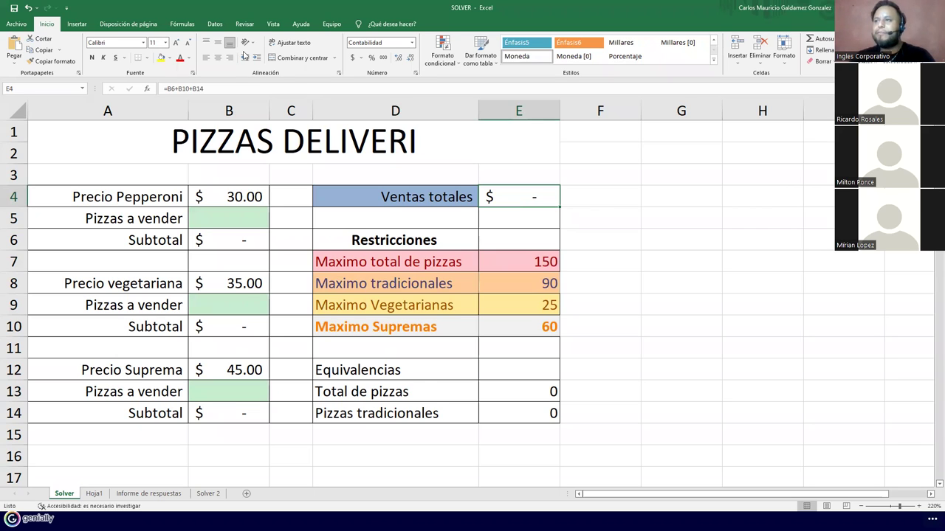
{"action": "left_click", "coordinate": [217, 24]}
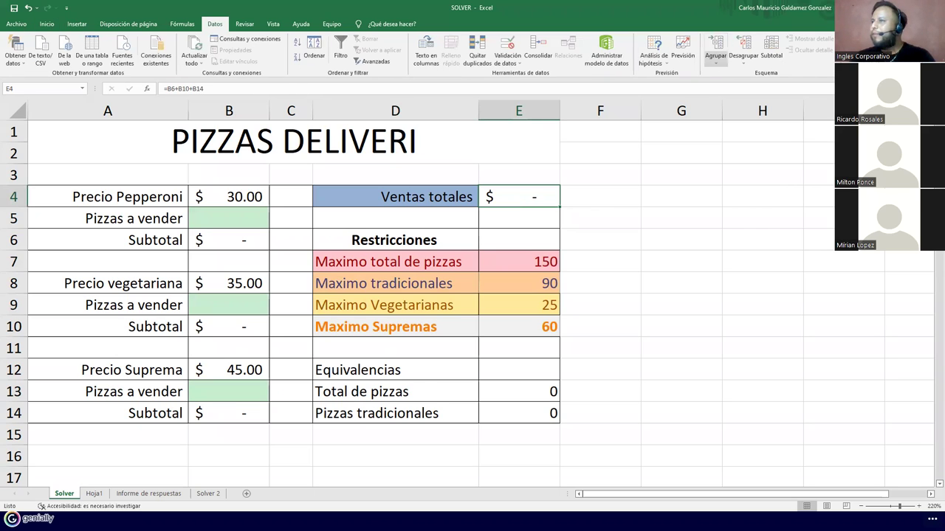
{"action": "left_click", "coordinate": [852, 52]}
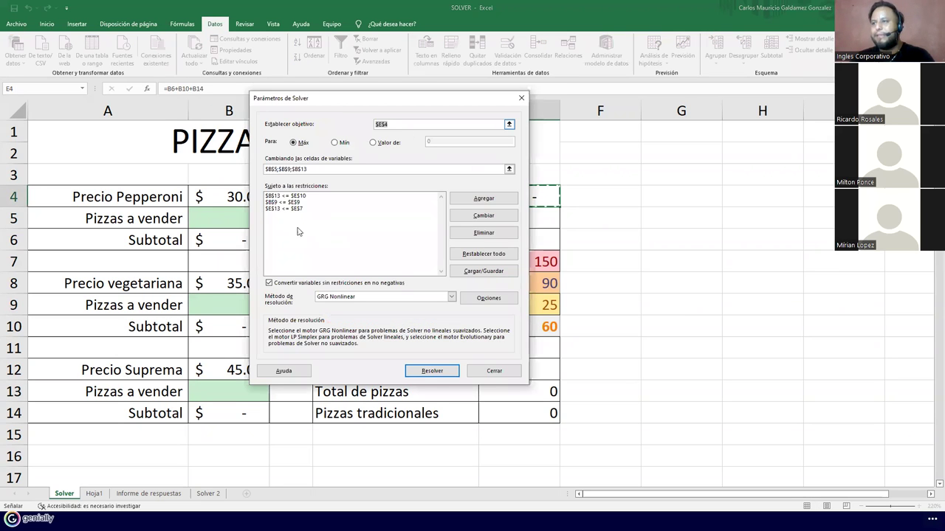
{"action": "left_click_drag", "start_coordinate": [349, 109], "coordinate": [627, 176]}
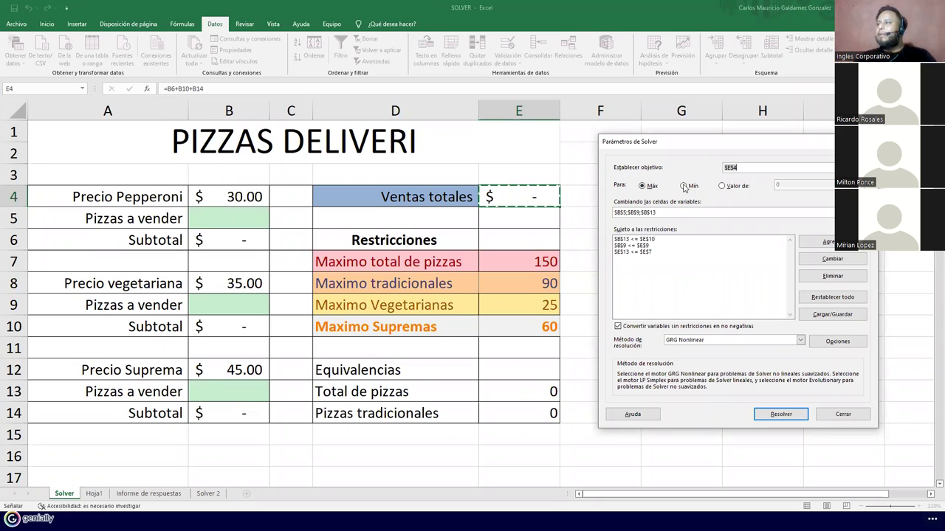
Try the Valor de and Mín objective options for E4, and set the objective back to Máx.
{"action": "left_click", "coordinate": [722, 186]}
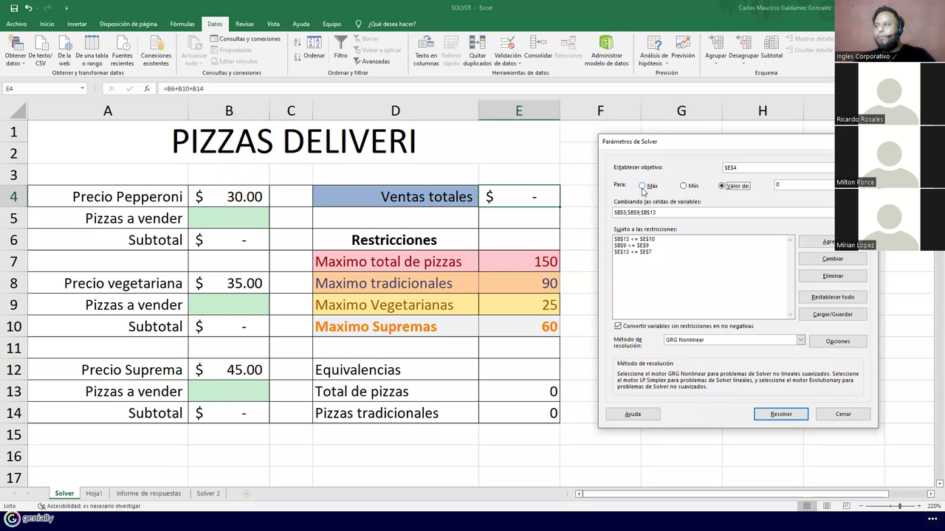
{"action": "left_click", "coordinate": [686, 188]}
{"action": "left_click", "coordinate": [642, 186]}
{"action": "left_click", "coordinate": [686, 188]}
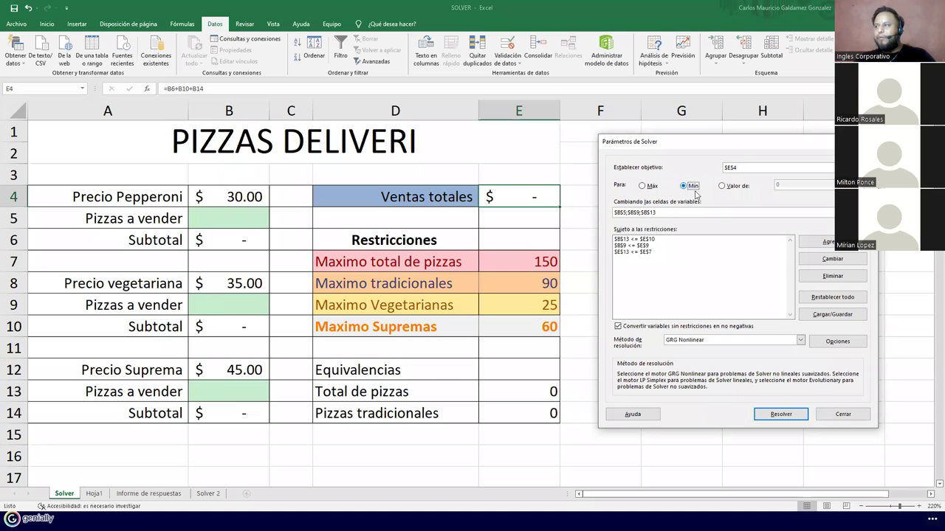
{"action": "left_click", "coordinate": [736, 186]}
{"action": "key", "text": "Tab"}
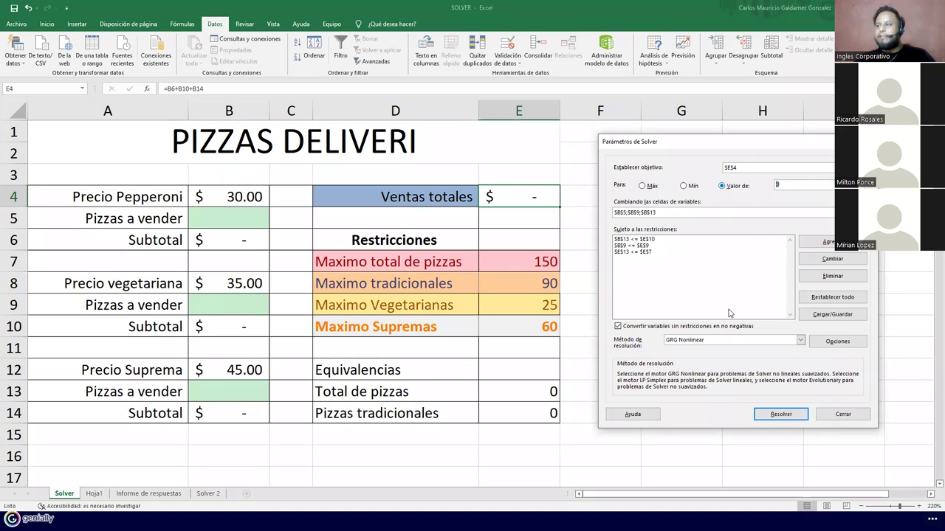
{"action": "left_click", "coordinate": [642, 186]}
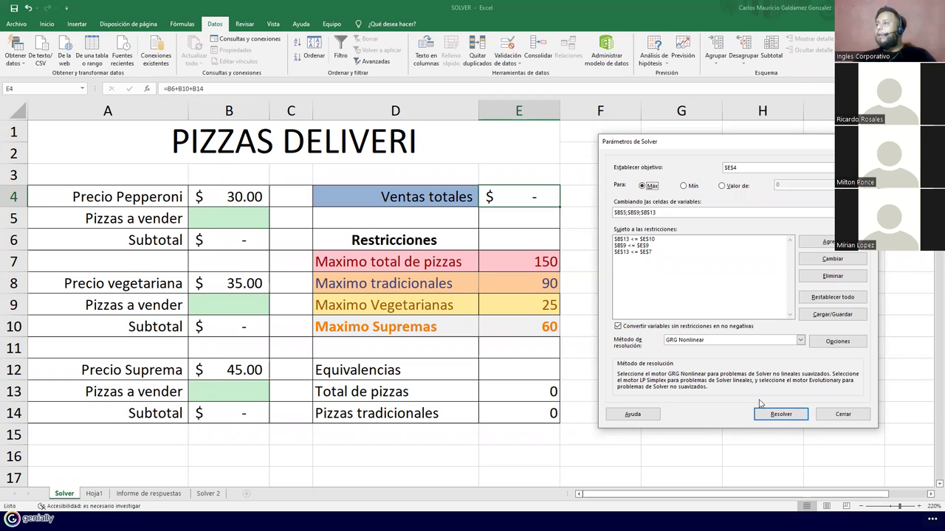
Clear Solver's variable cells and reselect the three Pizzas a vender cells B5, B9 and B13.
{"action": "left_click", "coordinate": [667, 213]}
{"action": "key", "text": "BackSpace"}
{"action": "key", "text": "BackSpace"}
{"action": "key", "text": "BackSpace"}
{"action": "key", "text": "BackSpace"}
{"action": "key", "text": "BackSpace"}
{"action": "key", "text": "BackSpace"}
{"action": "key", "text": "BackSpace"}
{"action": "key", "text": "BackSpace"}
{"action": "key", "text": "BackSpace"}
{"action": "key", "text": "BackSpace"}
{"action": "key", "text": "BackSpace"}
{"action": "key", "text": "BackSpace"}
{"action": "key", "text": "BackSpace"}
{"action": "key", "text": "BackSpace"}
{"action": "key", "text": "BackSpace"}
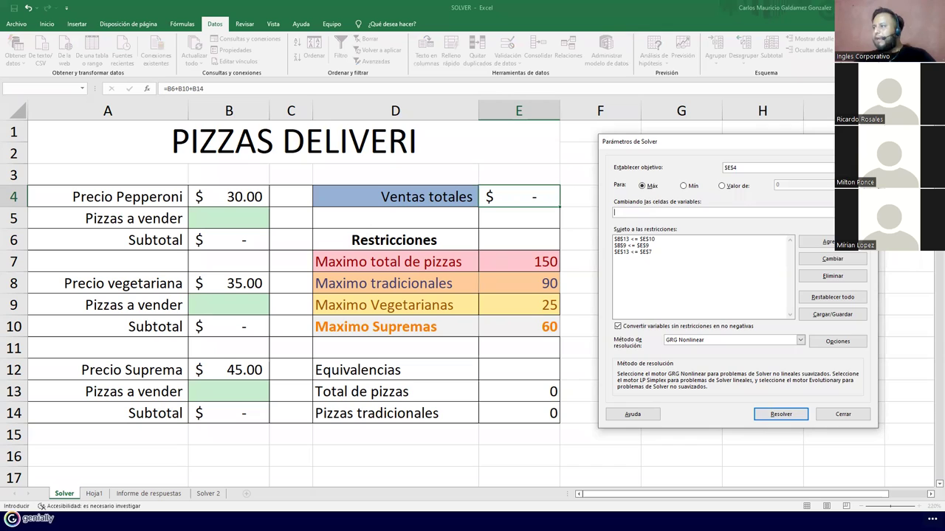
{"action": "left_click", "coordinate": [869, 213]}
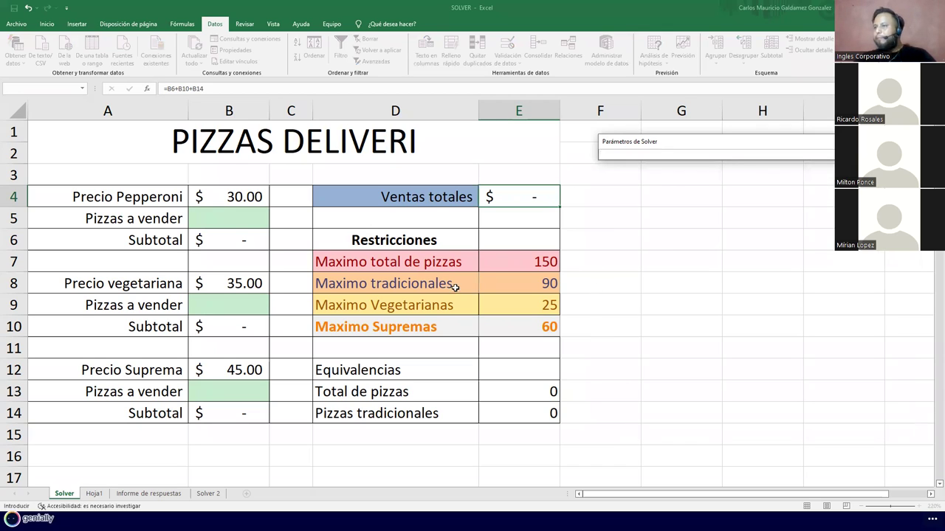
{"action": "left_click", "coordinate": [224, 224]}
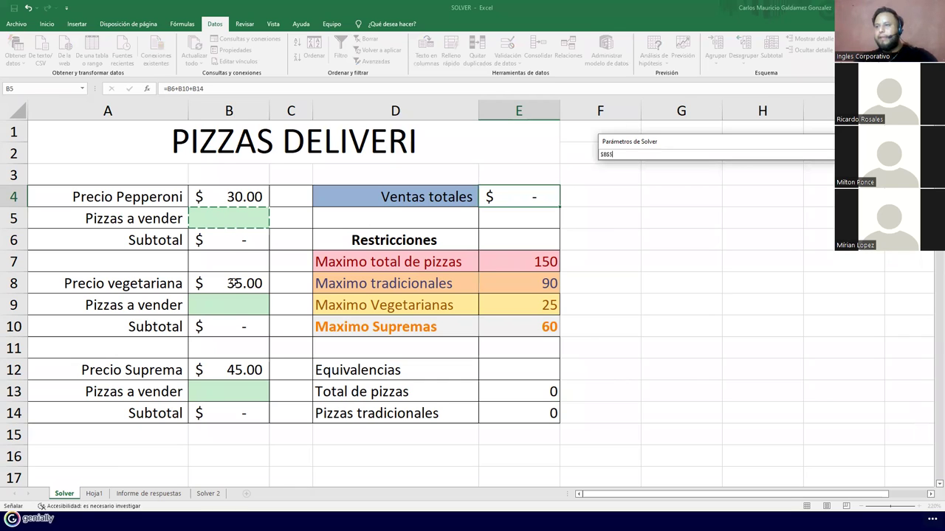
{"action": "left_click", "coordinate": [228, 303], "text": "ctrl"}
{"action": "left_click", "coordinate": [224, 388], "text": "ctrl"}
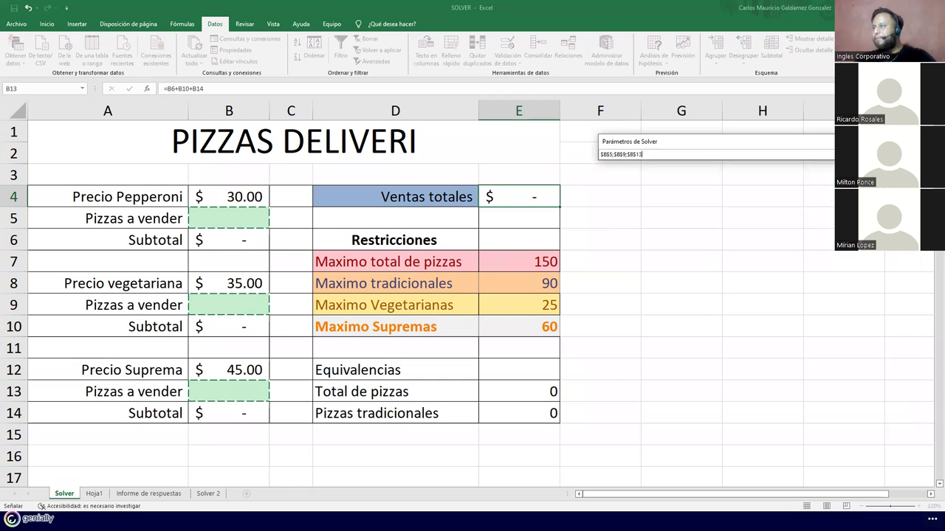
{"action": "key", "text": "Return"}
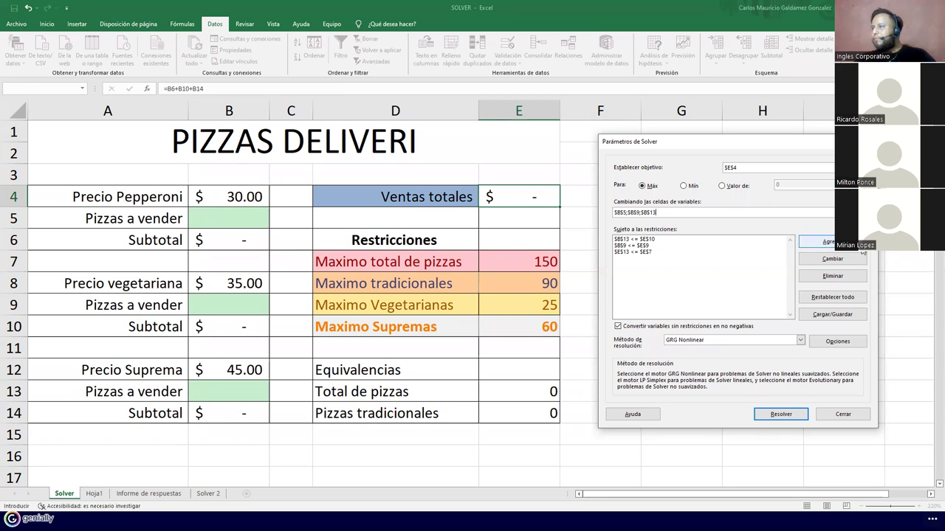
{"action": "left_click", "coordinate": [819, 242]}
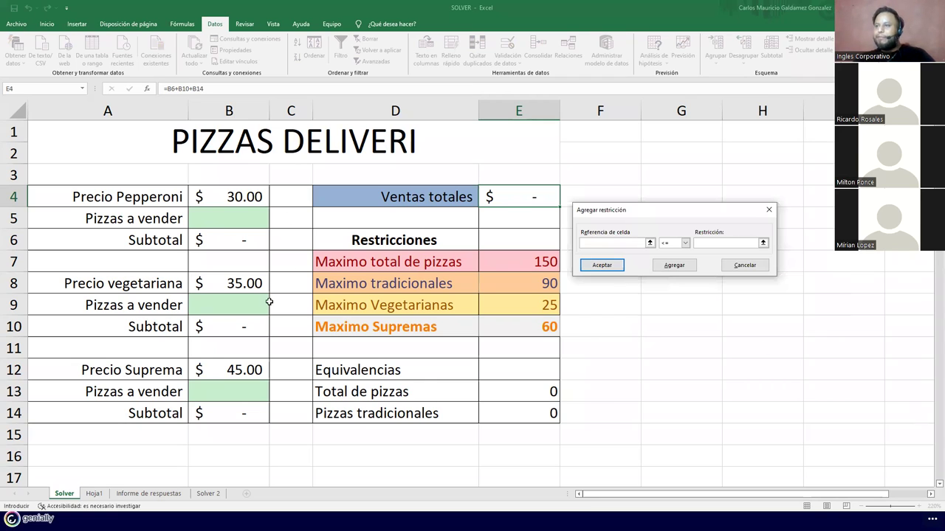
{"action": "left_click", "coordinate": [251, 221]}
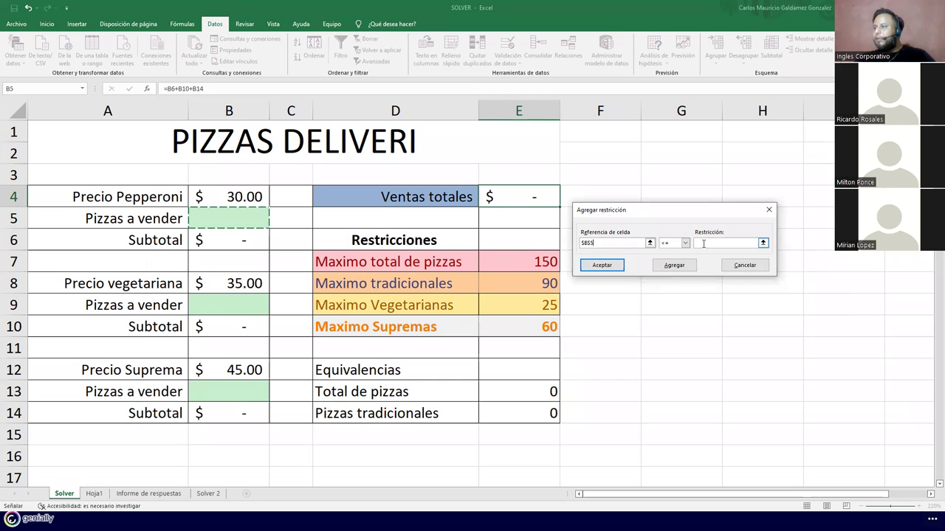
{"action": "left_click", "coordinate": [704, 244]}
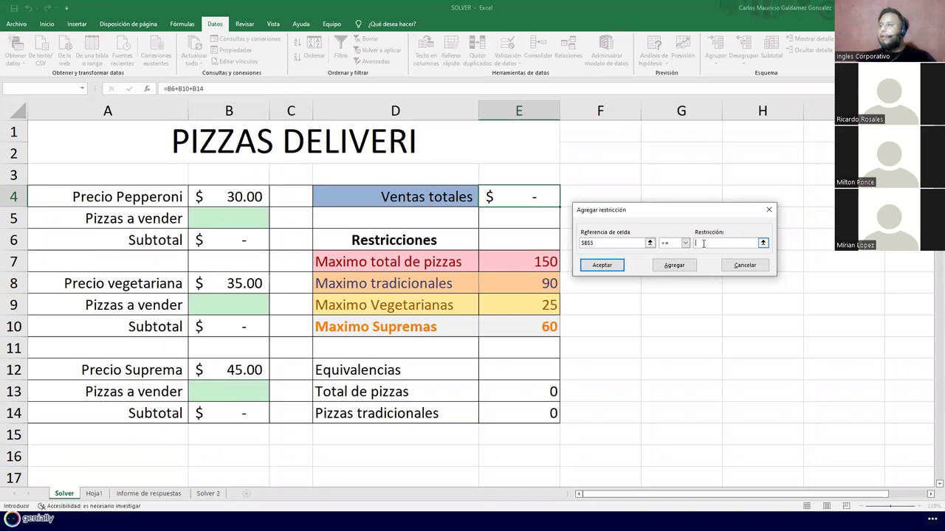
{"action": "left_click_drag", "start_coordinate": [645, 244], "coordinate": [581, 244]}
{"action": "key", "text": "Delete"}
{"action": "left_click", "coordinate": [232, 217]}
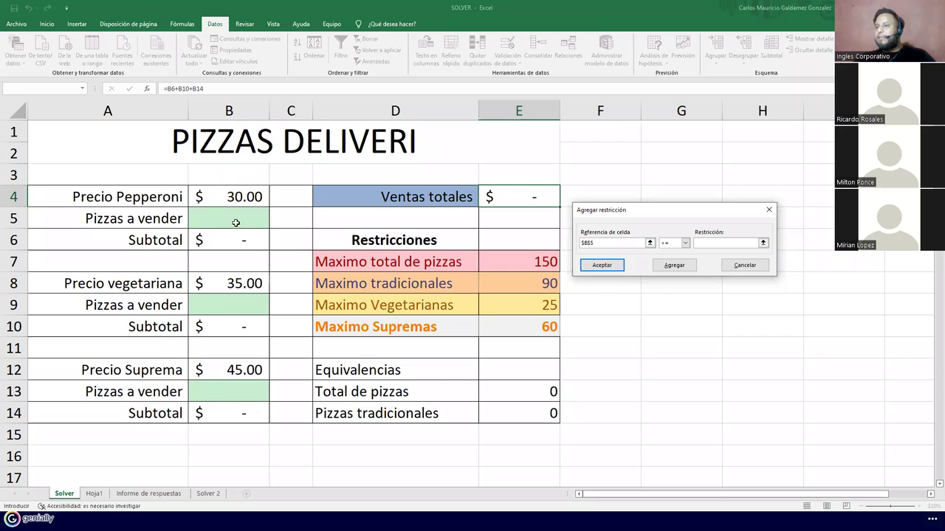
{"action": "left_click", "coordinate": [684, 244]}
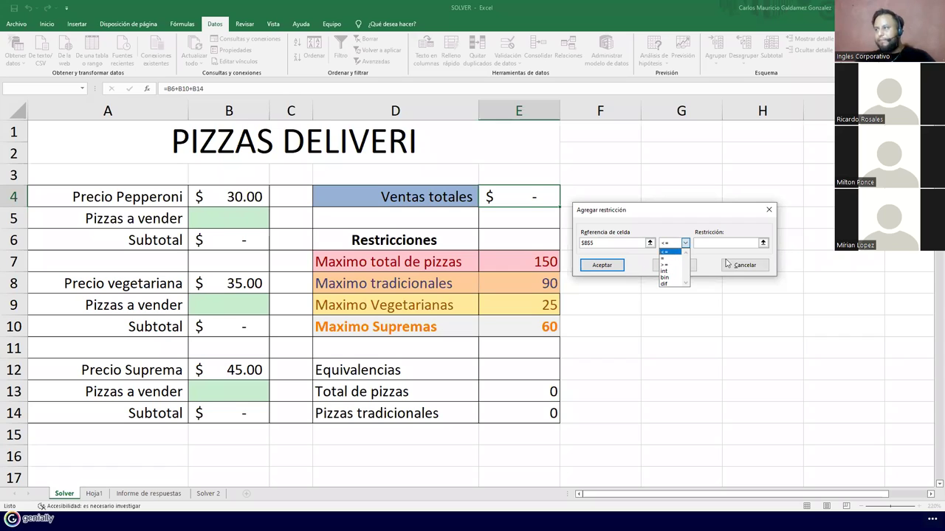
{"action": "left_click", "coordinate": [707, 271]}
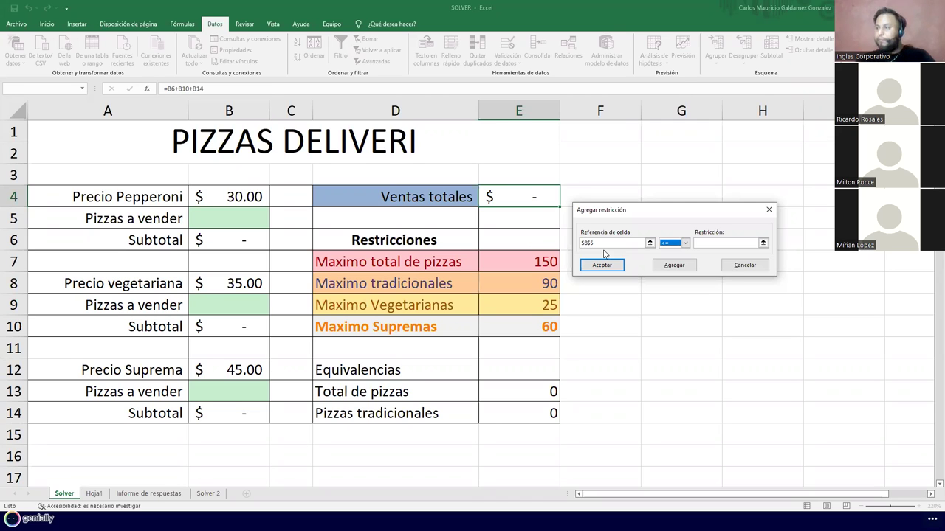
{"action": "left_click", "coordinate": [744, 265]}
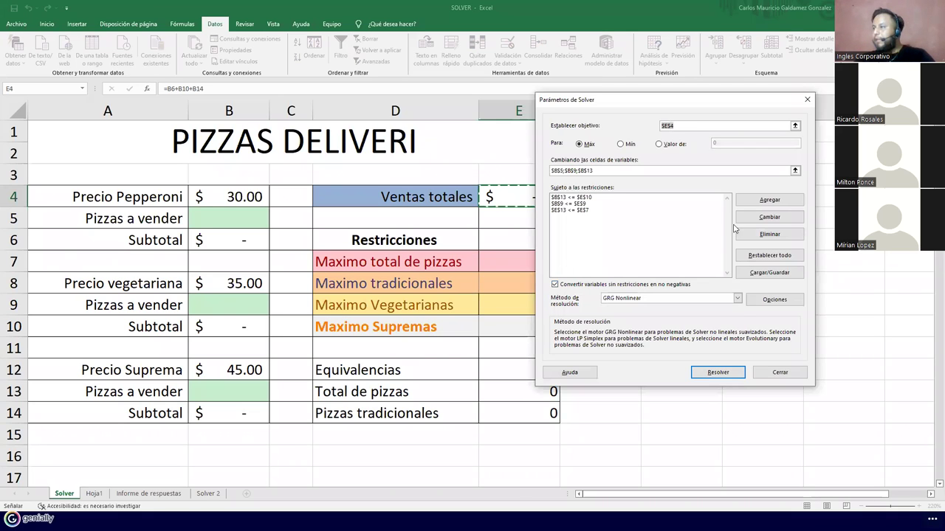
Delete the three existing Solver restrictions on E13, B9 and B13.
{"action": "left_click", "coordinate": [572, 210]}
{"action": "left_click", "coordinate": [769, 234]}
{"action": "left_click", "coordinate": [769, 234]}
{"action": "left_click", "coordinate": [767, 234]}
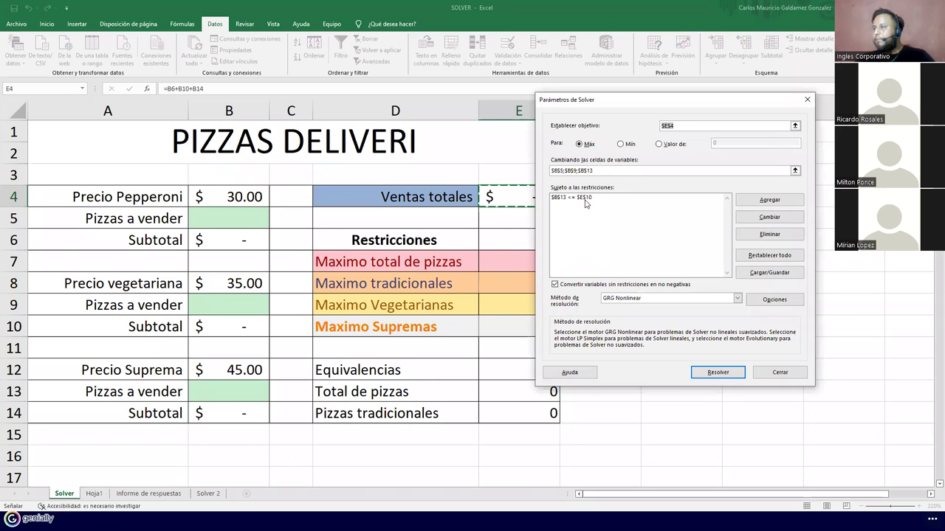
{"action": "left_click", "coordinate": [585, 201]}
{"action": "left_click", "coordinate": [764, 235]}
Empty Solver's variable cells reference, including the mistaken E4 entry, while keeping the whole worksheet table in view.
{"action": "left_click", "coordinate": [638, 173]}
{"action": "key", "text": "BackSpace"}
{"action": "key", "text": "BackSpace"}
{"action": "key", "text": "BackSpace"}
{"action": "key", "text": "BackSpace"}
{"action": "key", "text": "BackSpace"}
{"action": "key", "text": "BackSpace"}
{"action": "key", "text": "BackSpace"}
{"action": "key", "text": "BackSpace"}
{"action": "key", "text": "BackSpace"}
{"action": "key", "text": "BackSpace"}
{"action": "key", "text": "BackSpace"}
{"action": "key", "text": "BackSpace"}
{"action": "key", "text": "BackSpace"}
{"action": "key", "text": "BackSpace"}
{"action": "key", "text": "BackSpace"}
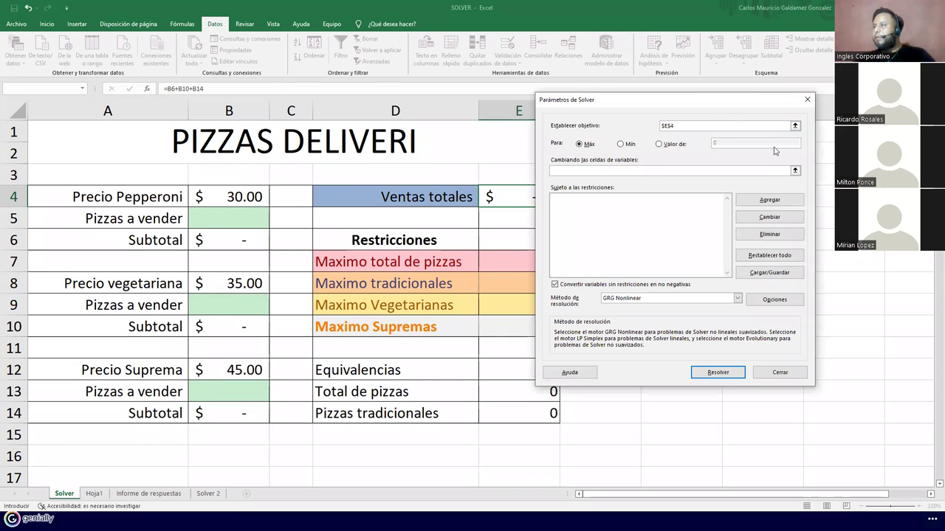
{"action": "left_click_drag", "start_coordinate": [734, 99], "coordinate": [775, 137]}
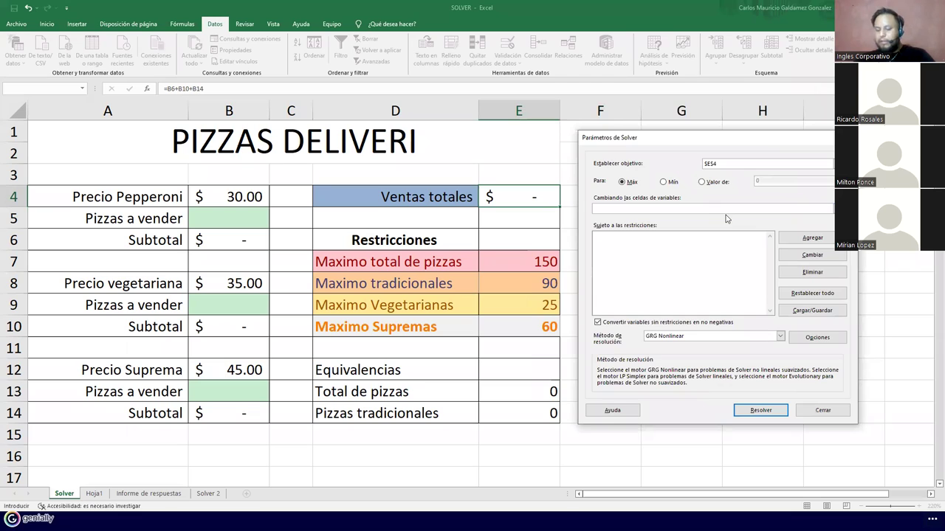
{"action": "left_click", "coordinate": [504, 200]}
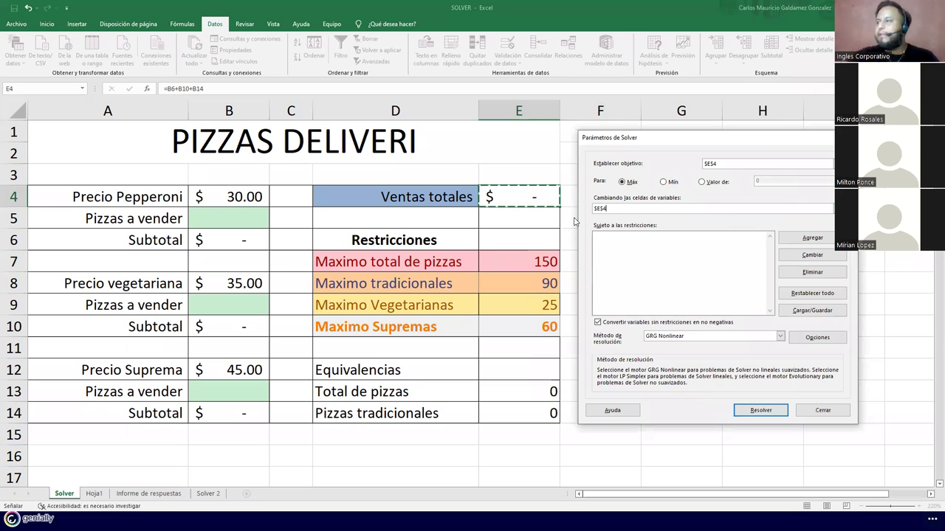
{"action": "key", "text": "BackSpace"}
{"action": "key", "text": "BackSpace"}
{"action": "key", "text": "BackSpace"}
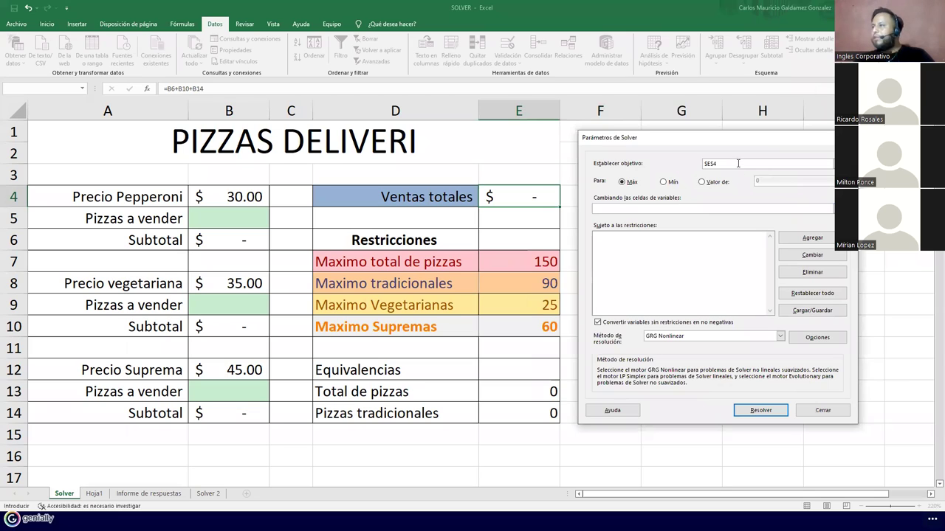
Keep E4 as the Solver objective and set the variable cells to $B$5;$B$9;$B$13.
{"action": "left_click", "coordinate": [738, 164]}
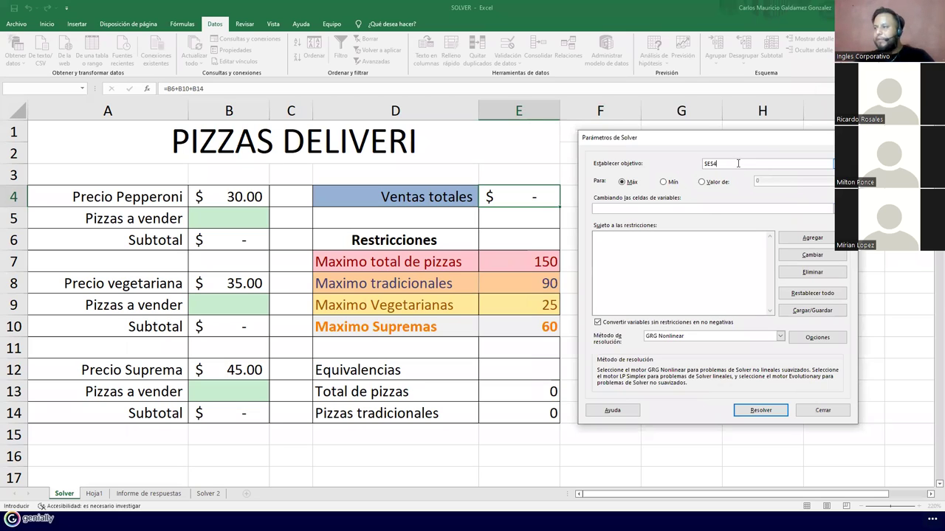
{"action": "left_click", "coordinate": [625, 209]}
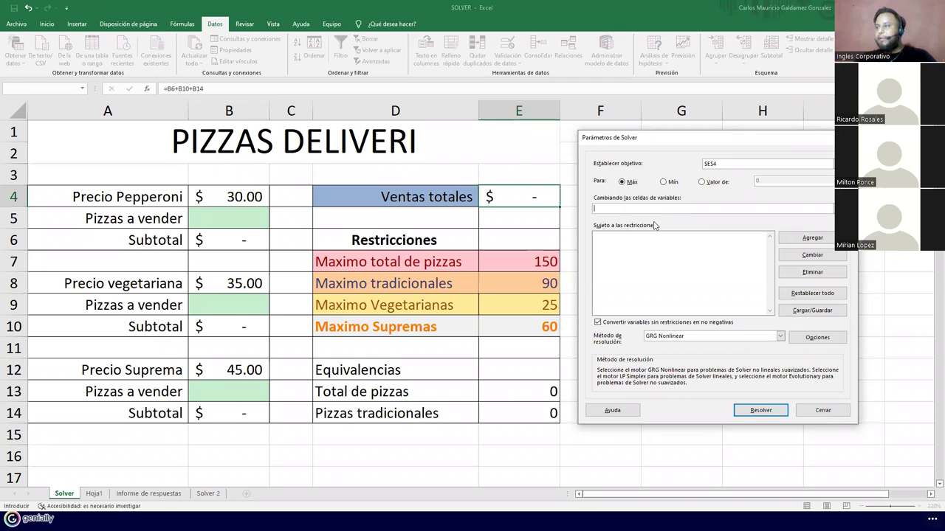
{"action": "left_click", "coordinate": [238, 214]}
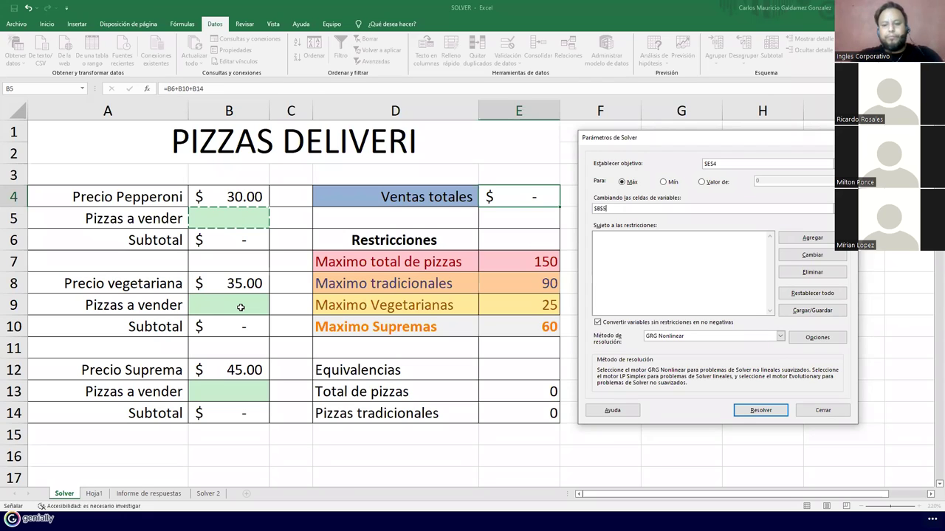
{"action": "type", "text": ";"}
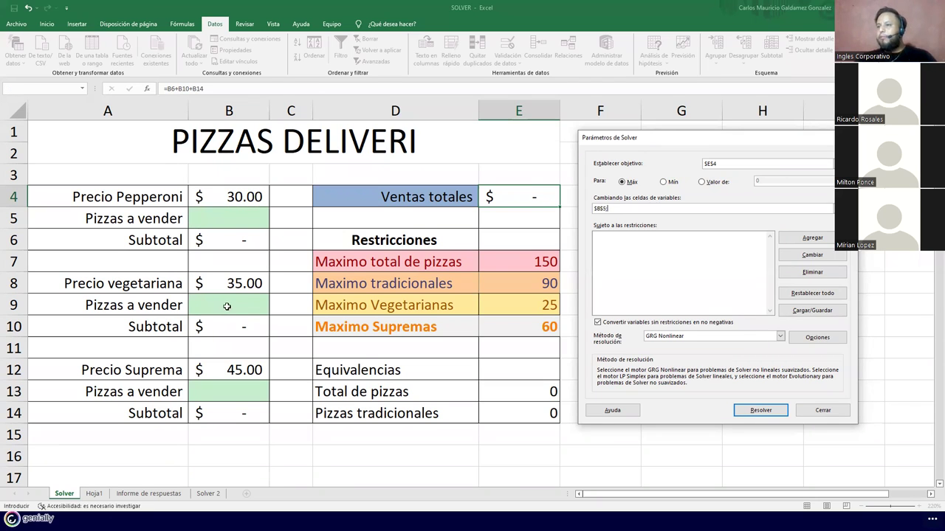
{"action": "left_click", "coordinate": [226, 306]}
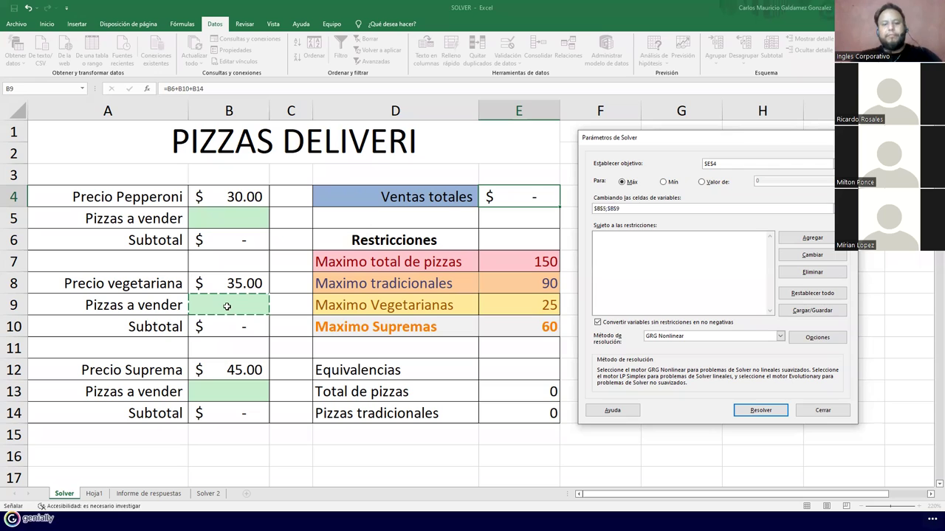
{"action": "type", "text": ";"}
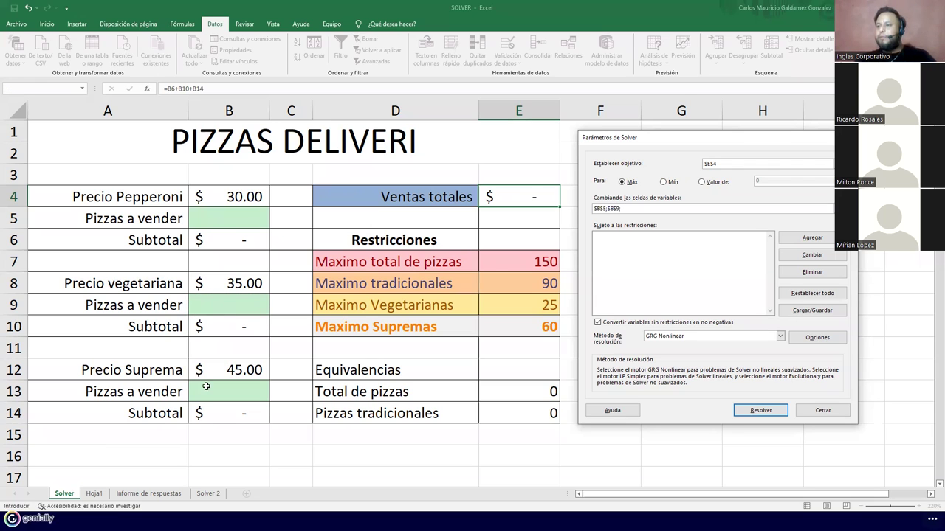
{"action": "left_click", "coordinate": [206, 386]}
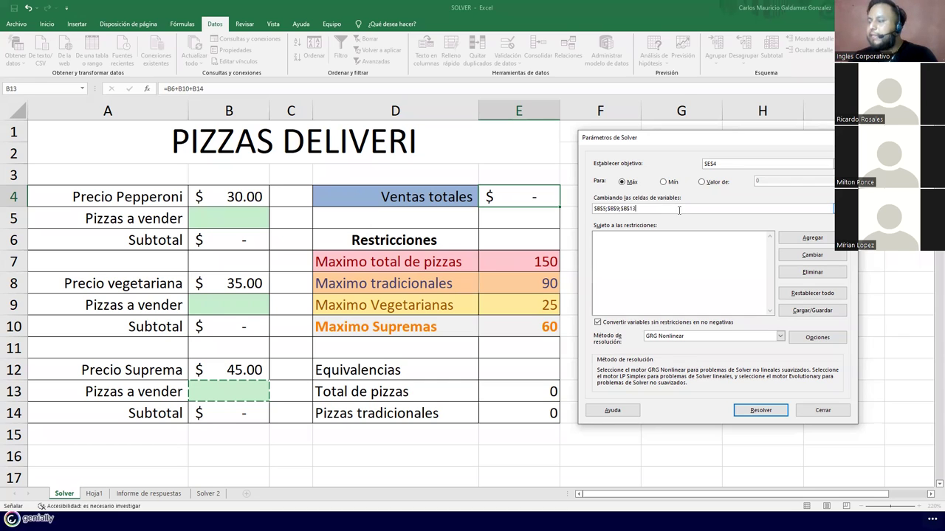
Add a Solver restriction limiting vegetarian pizzas to sell in $B$9 to <= $E$9, the Maximo Vegetarianas value.
{"action": "left_click", "coordinate": [811, 238]}
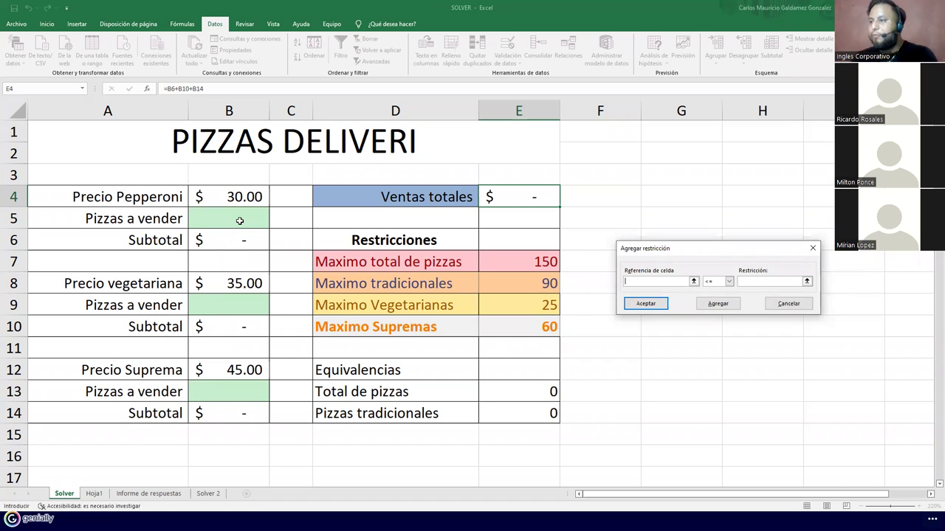
{"action": "left_click", "coordinate": [228, 305]}
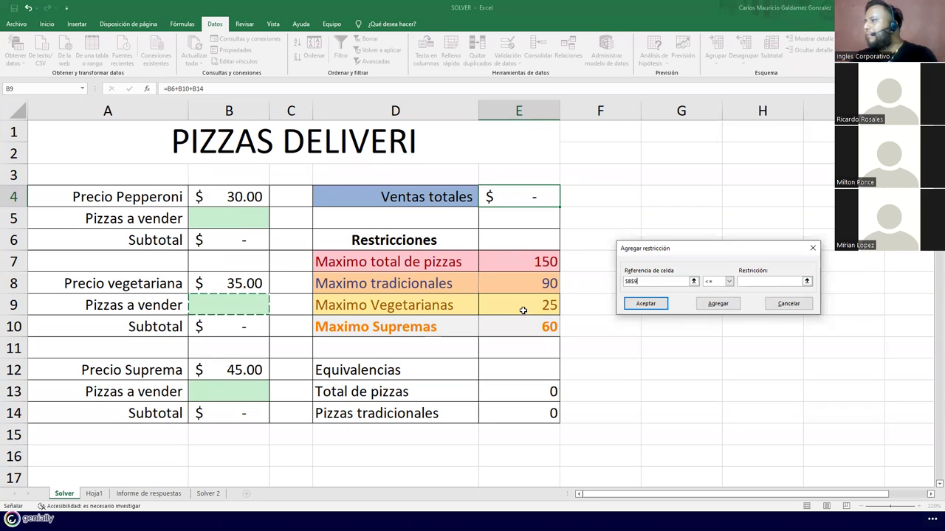
{"action": "left_click", "coordinate": [748, 279]}
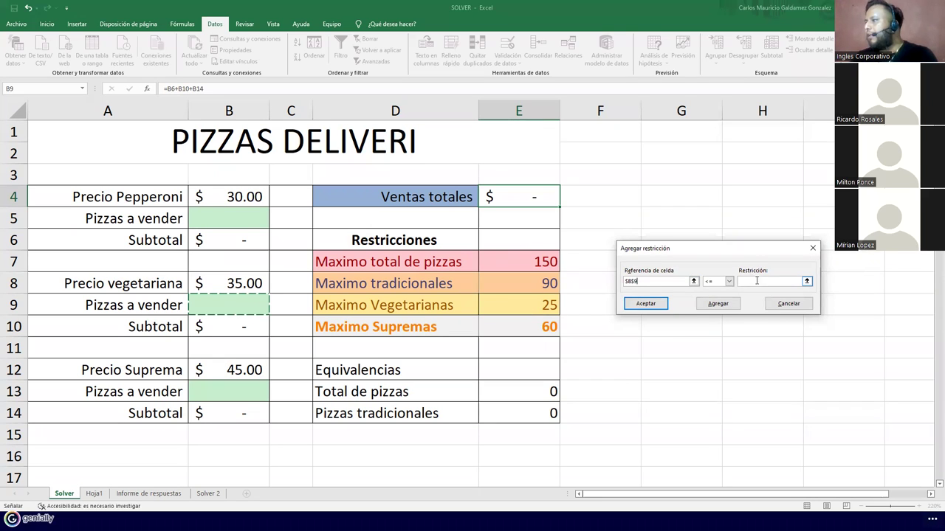
{"action": "left_click", "coordinate": [523, 310]}
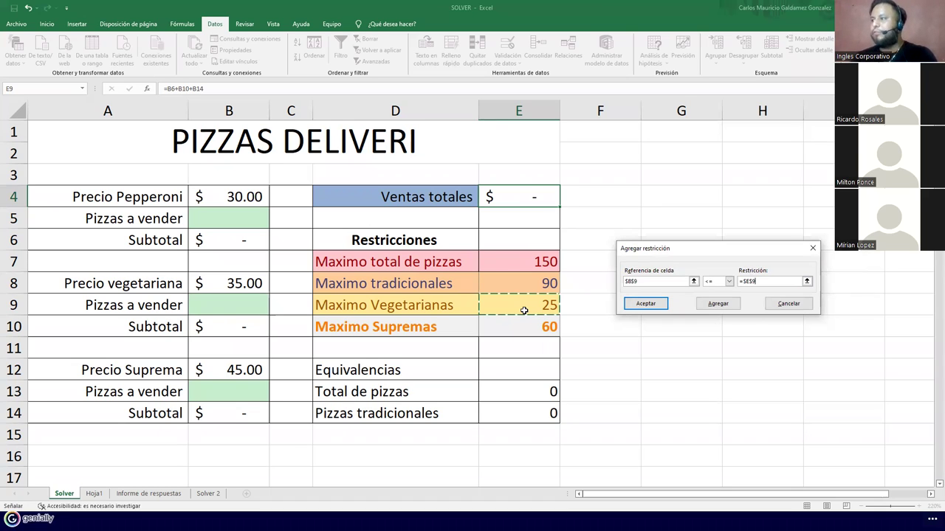
{"action": "left_click", "coordinate": [729, 309]}
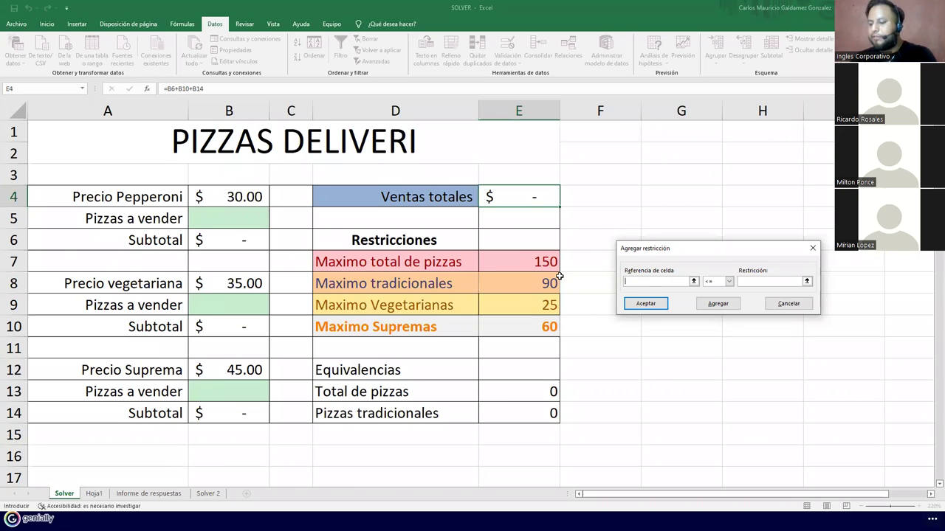
Add a restriction limiting suprema pizzas to sell in $B$13 to <= $E$10, the Maximo Supremas value.
{"action": "left_click", "coordinate": [236, 393]}
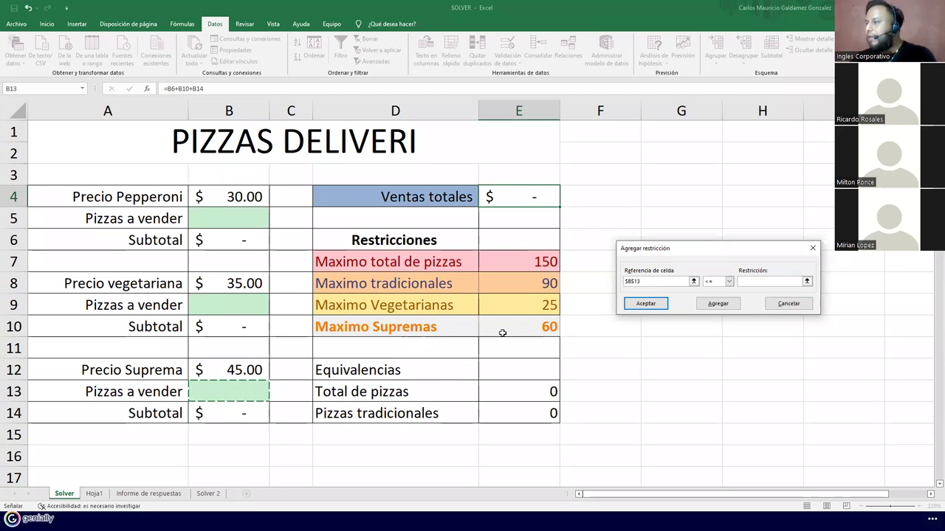
{"action": "left_click", "coordinate": [768, 281]}
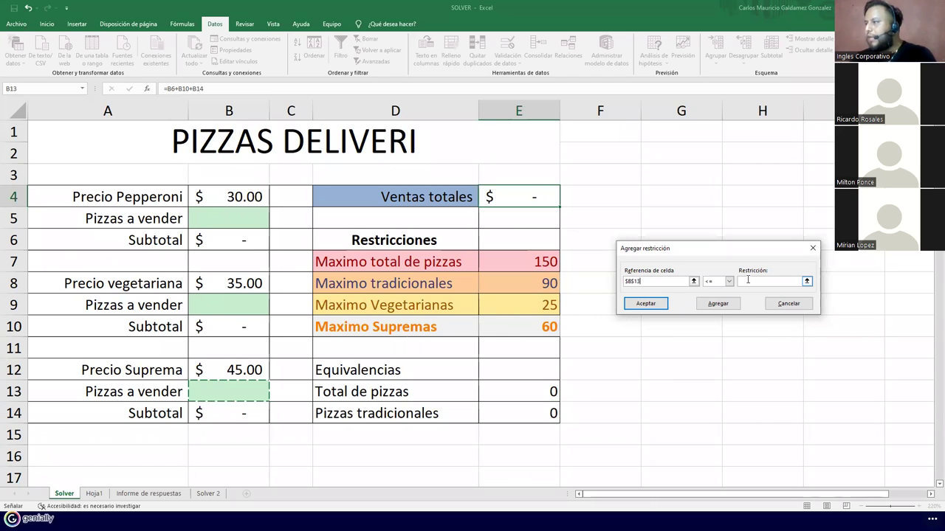
{"action": "left_click", "coordinate": [545, 327]}
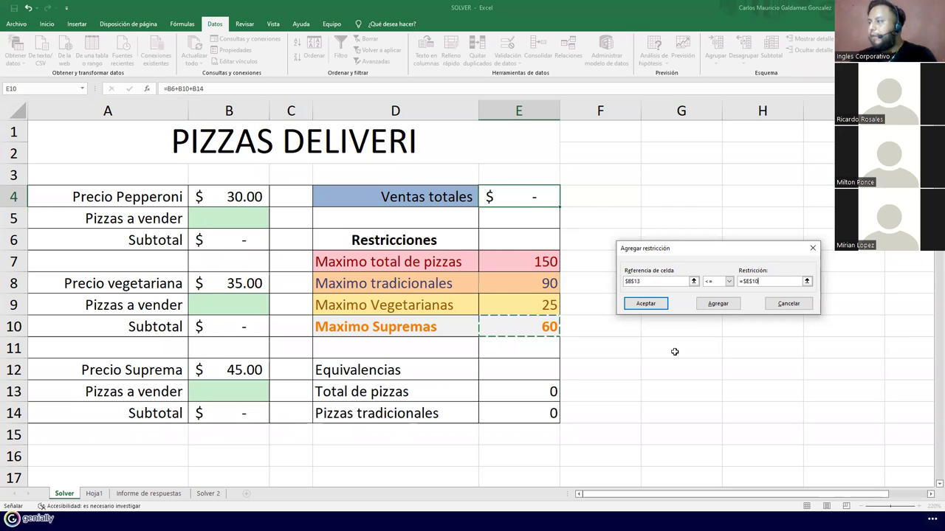
{"action": "left_click", "coordinate": [723, 310]}
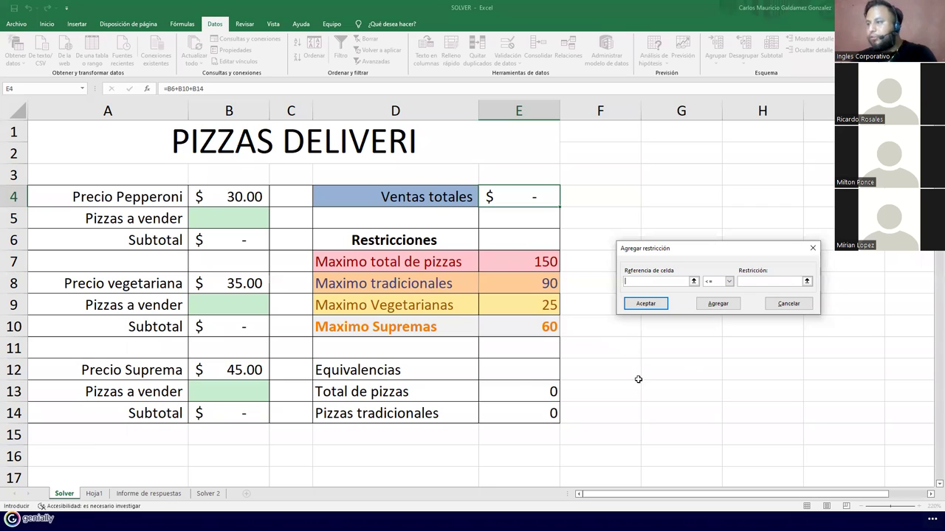
Add a restriction limiting the Total de pizzas in $E$13 to <= $E$7, the Maximo total de pizzas.
{"action": "left_click", "coordinate": [527, 388]}
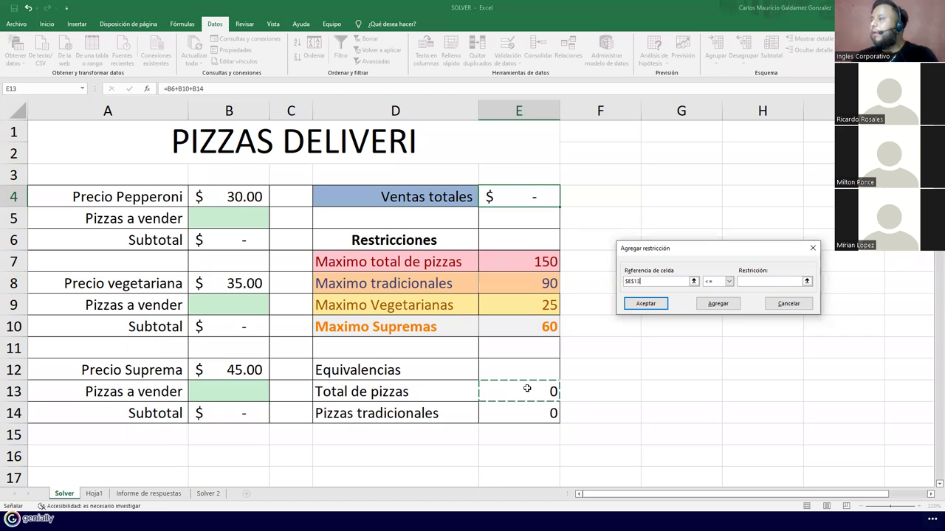
{"action": "left_click", "coordinate": [760, 281]}
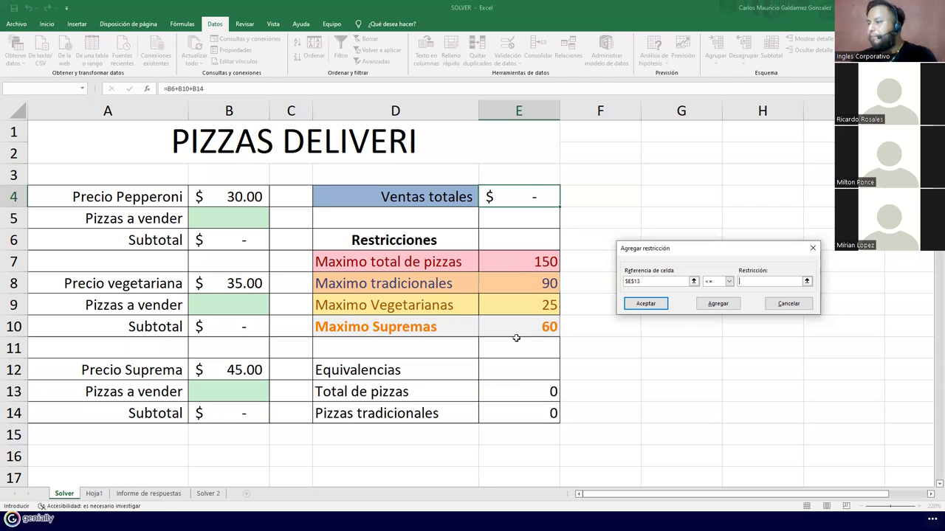
{"action": "left_click", "coordinate": [515, 264]}
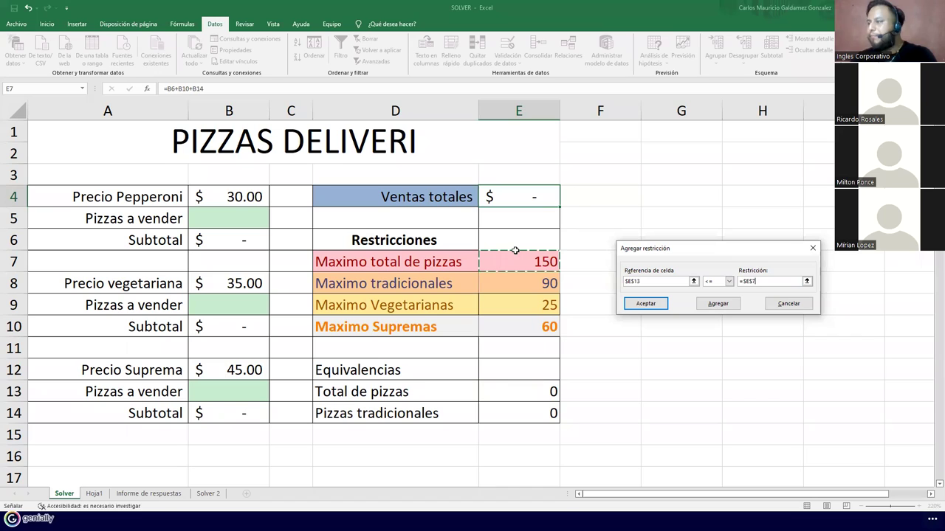
{"action": "left_click", "coordinate": [721, 306]}
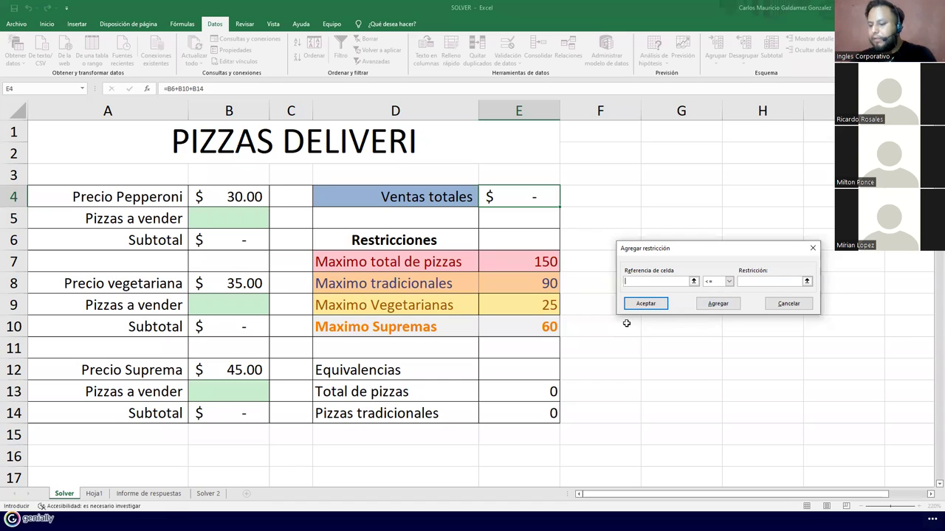
Add a restriction limiting Pizzas tradicionales in $E$14 to <= $E$8, and return to the Solver parameters.
{"action": "left_click", "coordinate": [504, 417]}
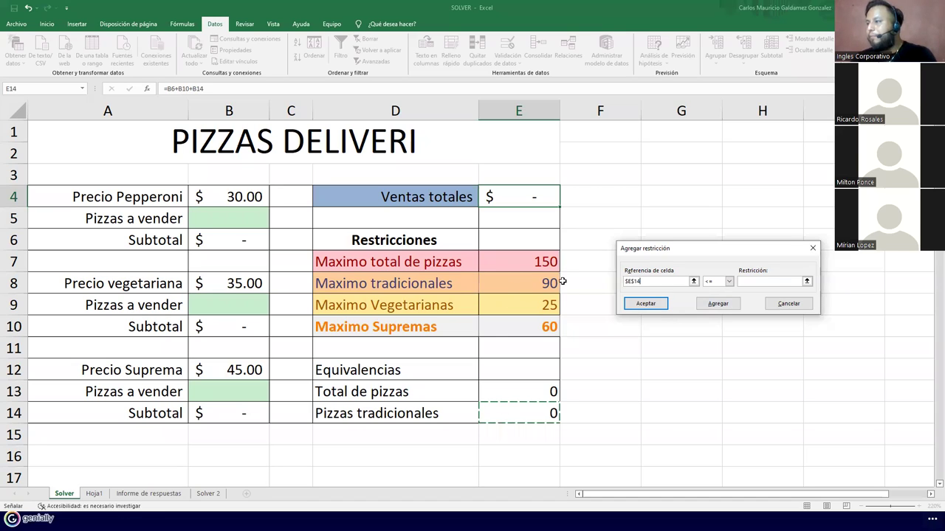
{"action": "left_click", "coordinate": [768, 281]}
{"action": "left_click", "coordinate": [520, 288]}
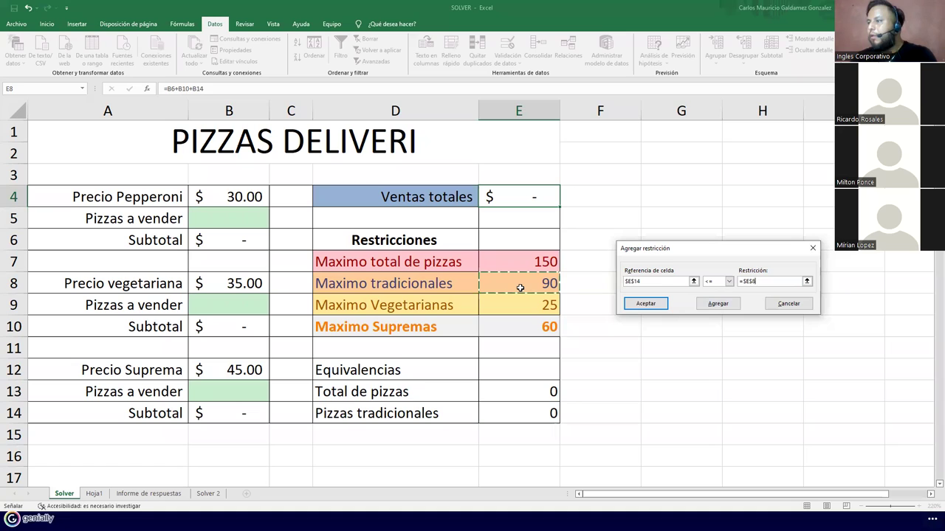
{"action": "left_click", "coordinate": [717, 303]}
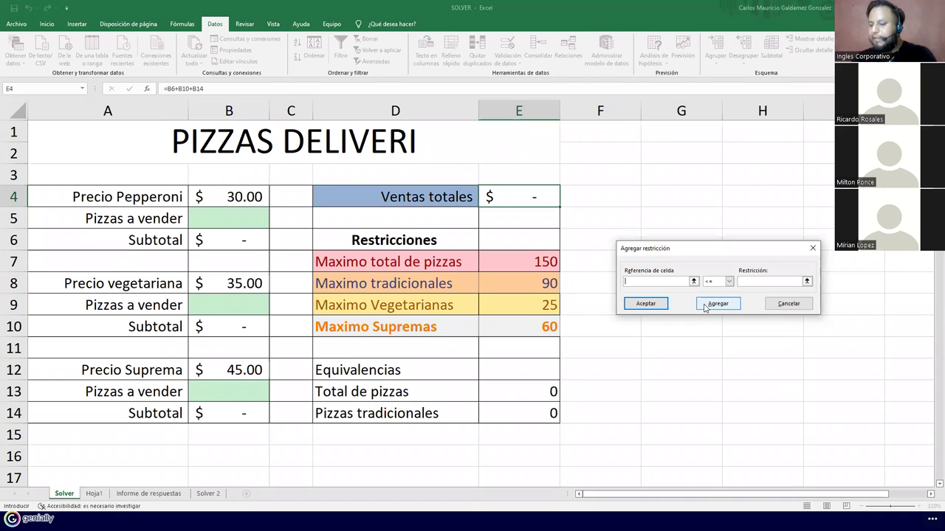
{"action": "left_click", "coordinate": [662, 311]}
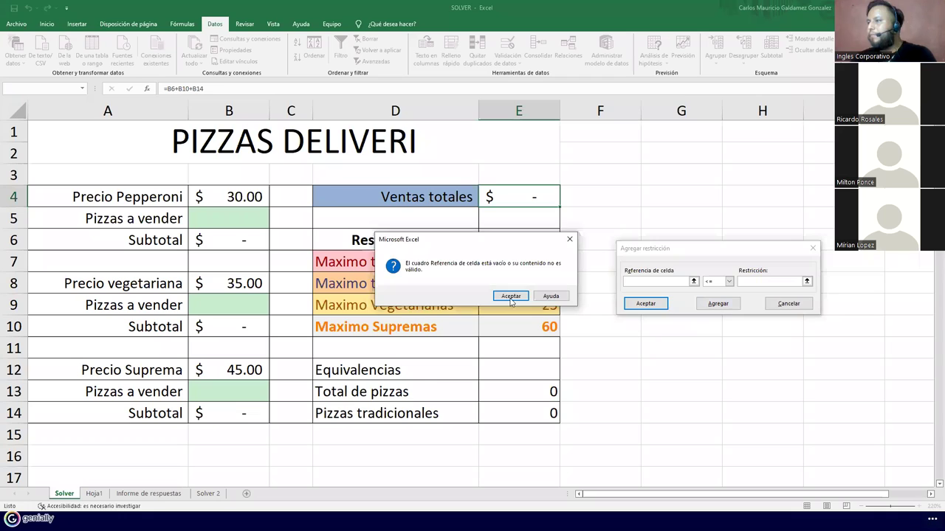
{"action": "left_click", "coordinate": [510, 296]}
{"action": "key", "text": "Escape"}
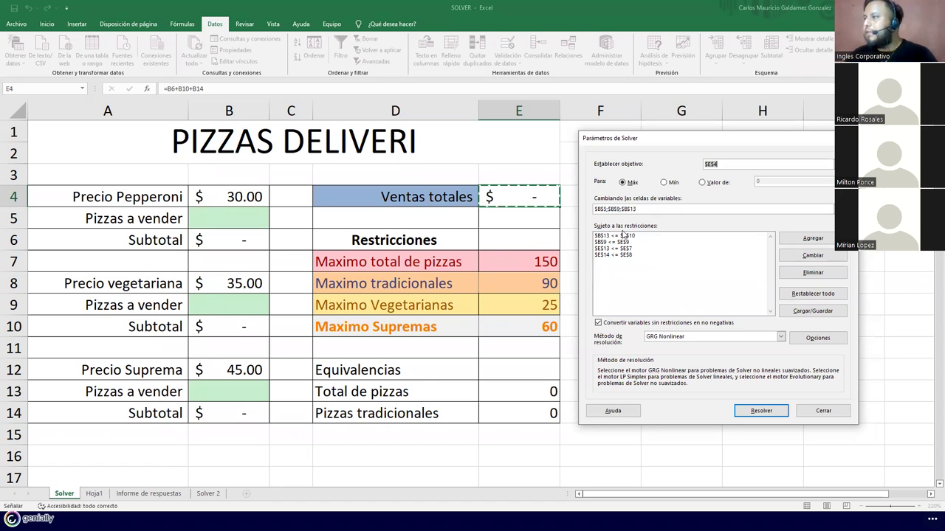
{"action": "left_click", "coordinate": [760, 411]}
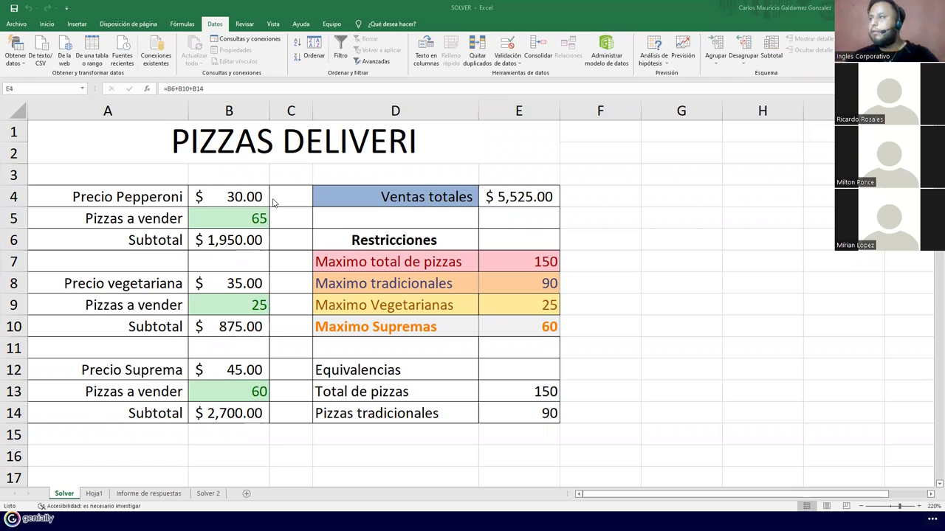
{"action": "key", "text": "alt+Tab"}
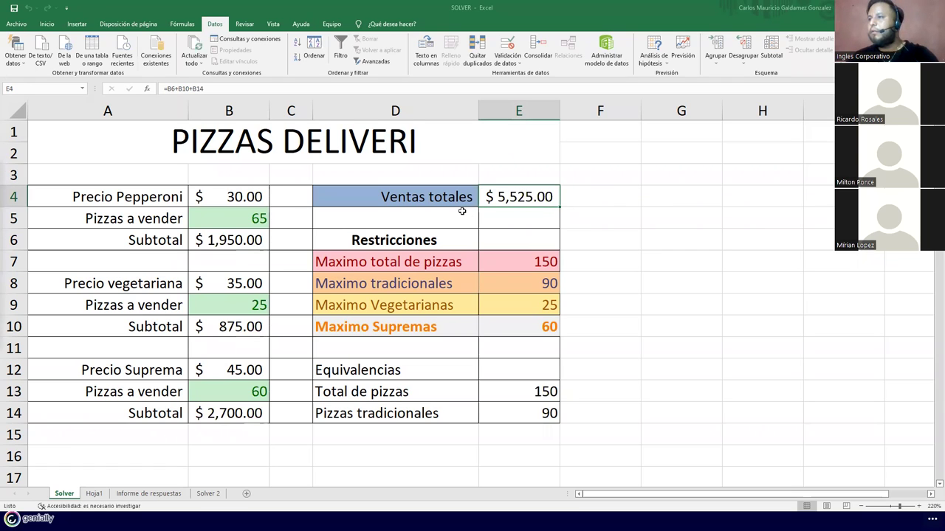
{"action": "key", "text": "ctrl+z"}
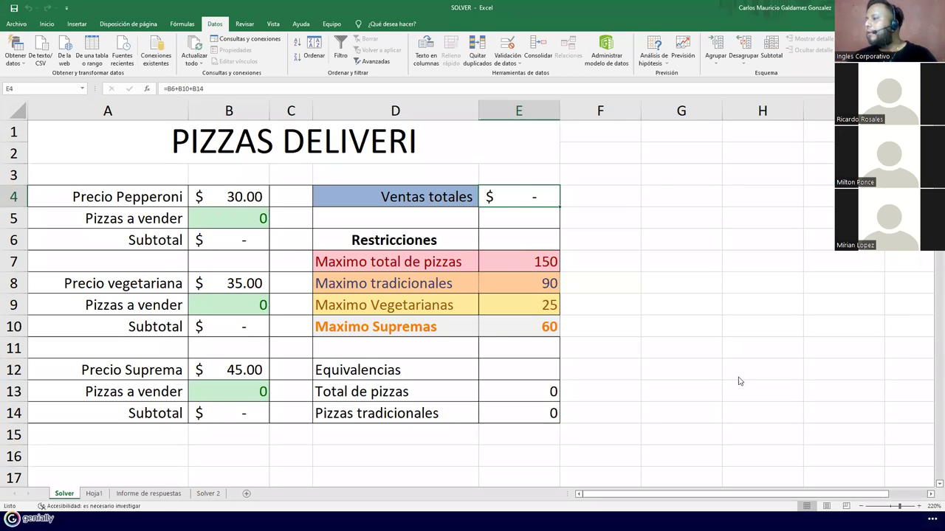
Run Solver on the configured model and keep the Solver solution in the worksheet.
{"action": "left_click", "coordinate": [761, 410]}
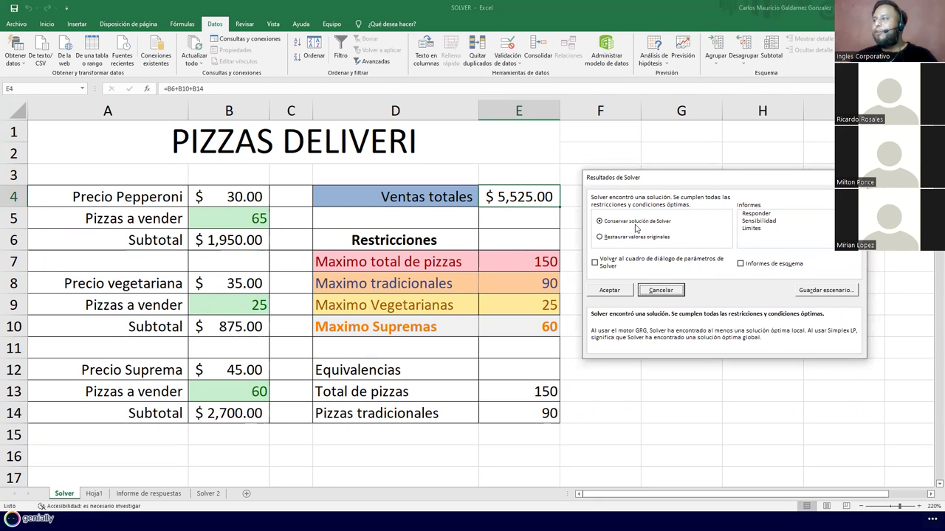
{"action": "left_click", "coordinate": [620, 290]}
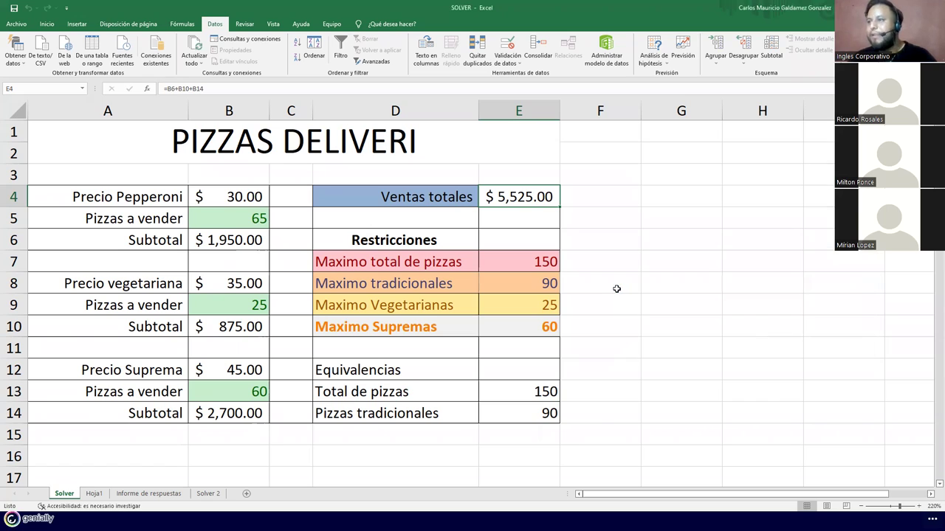
Examine the solved Pizzas a vender quantities in B5, B9 and B13 one after another.
{"action": "left_click", "coordinate": [223, 223]}
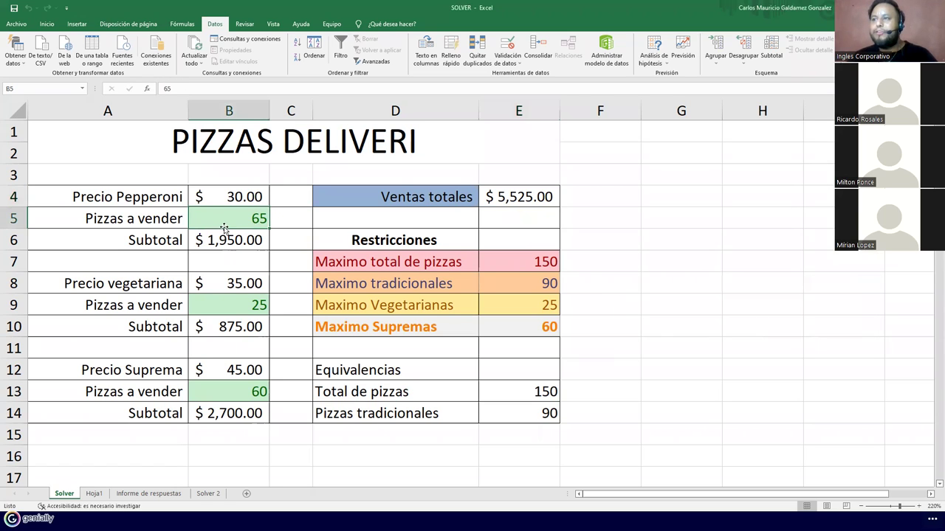
{"action": "left_click", "coordinate": [233, 306]}
{"action": "left_click", "coordinate": [213, 386]}
{"action": "left_click", "coordinate": [228, 217]}
{"action": "left_click", "coordinate": [236, 305]}
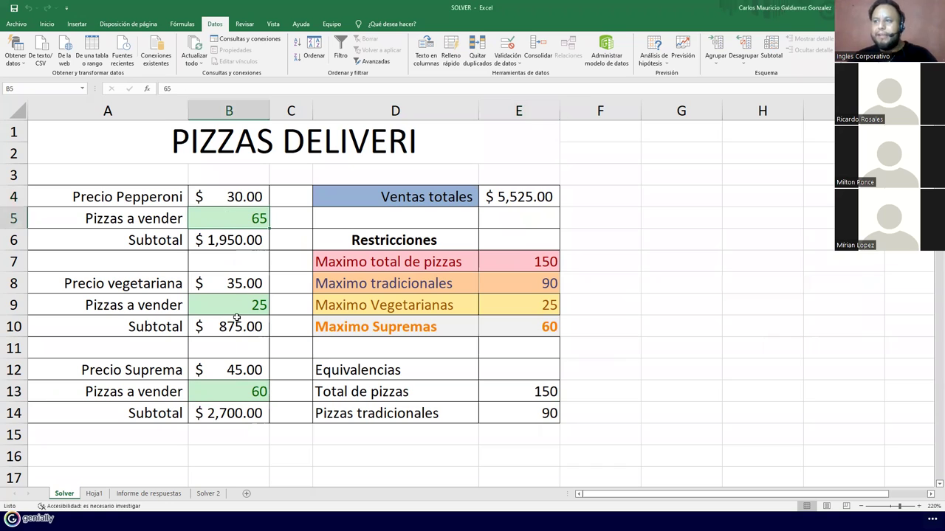
{"action": "left_click", "coordinate": [236, 390]}
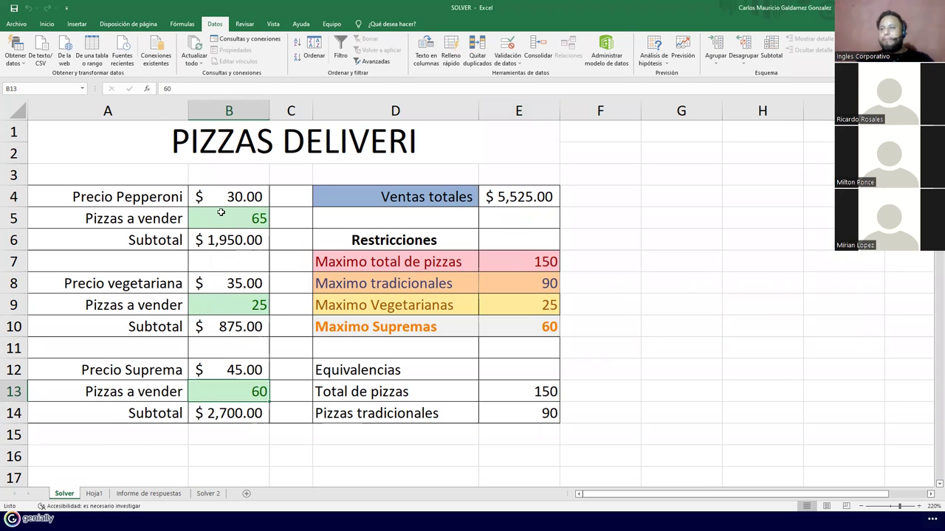
Select B5 and B9 together to compare their sum with the Maximo tradicionales restriction in row 8.
{"action": "key", "text": "Up"}
{"action": "key", "text": "Up"}
{"action": "key", "text": "Up"}
{"action": "key", "text": "Up"}
{"action": "key", "text": "Up"}
{"action": "key", "text": "Up"}
{"action": "key", "text": "Up"}
{"action": "key", "text": "Up"}
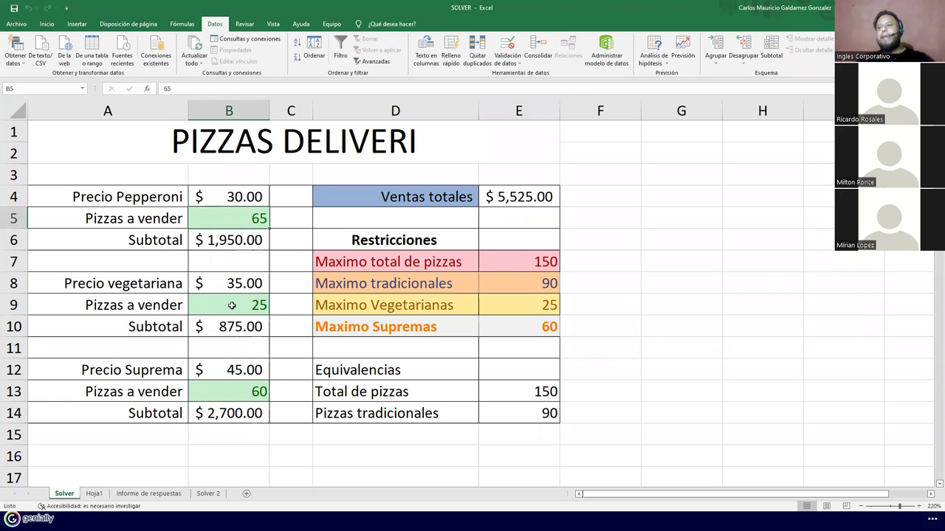
{"action": "left_click", "coordinate": [231, 305], "text": "ctrl"}
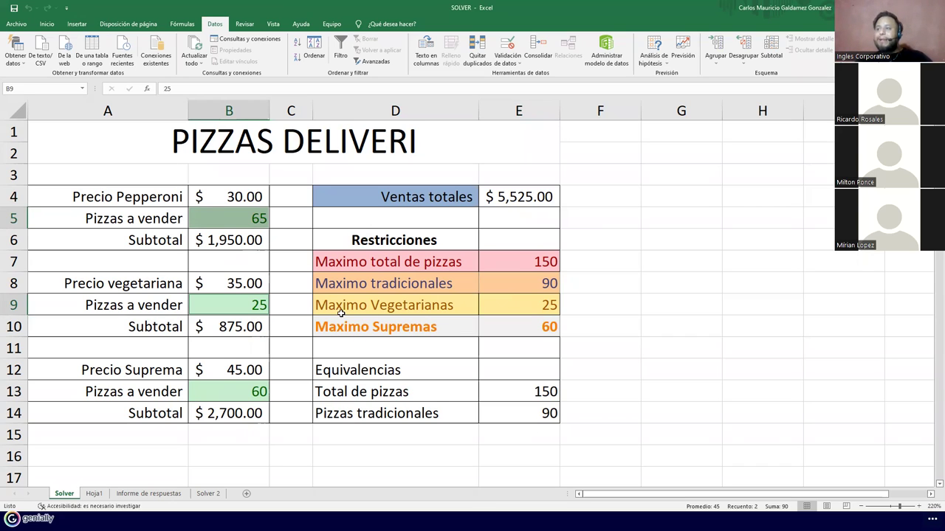
{"action": "left_click", "coordinate": [208, 306]}
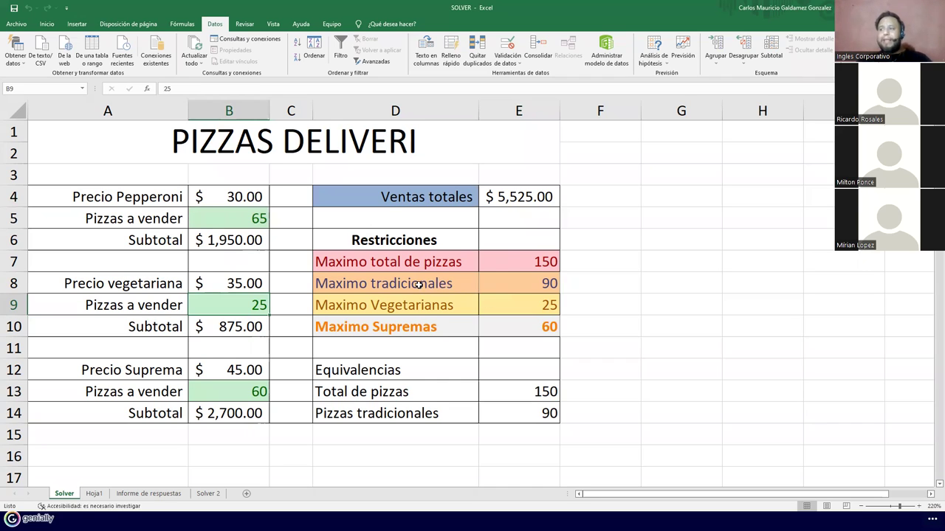
{"action": "left_click", "coordinate": [385, 288]}
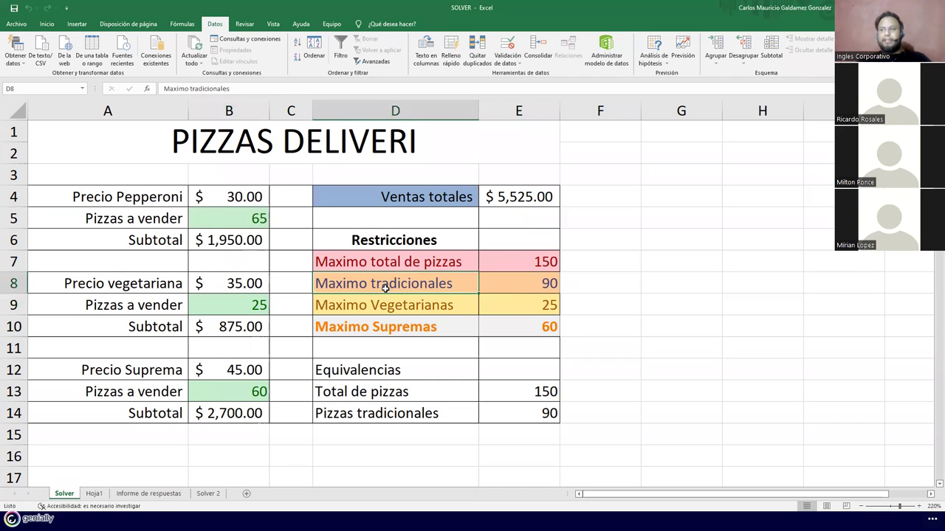
Compare the suprema quantity in B13 with the Maximo Supremas restriction, and select B13 together with B9.
{"action": "left_click", "coordinate": [410, 327]}
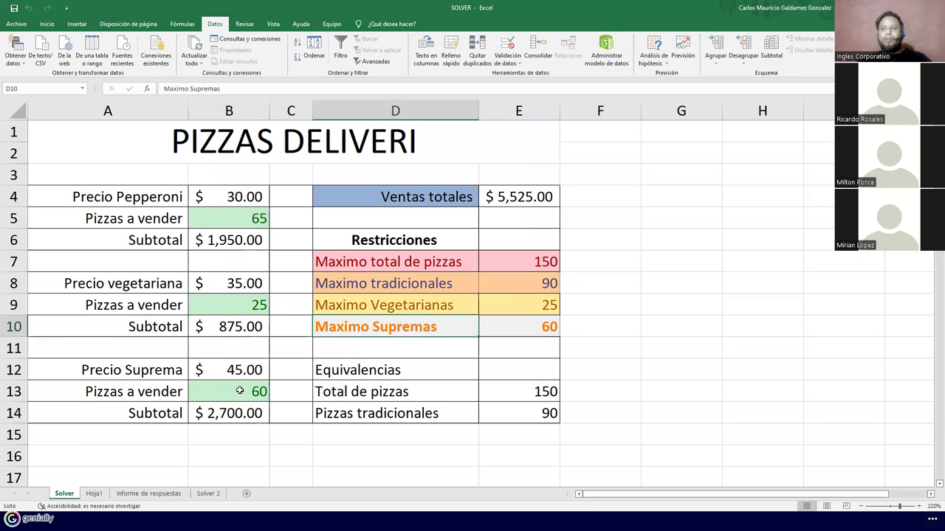
{"action": "left_click", "coordinate": [239, 390]}
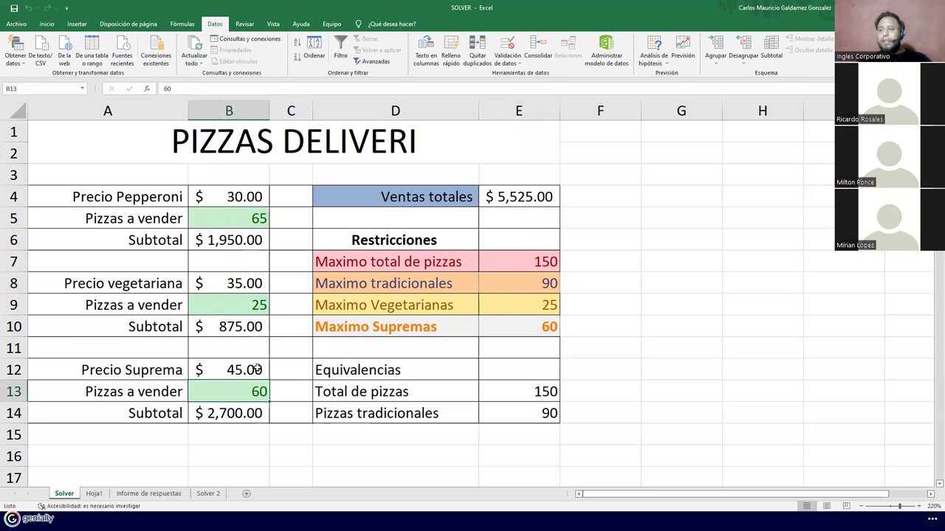
{"action": "left_click", "coordinate": [226, 311], "text": "ctrl"}
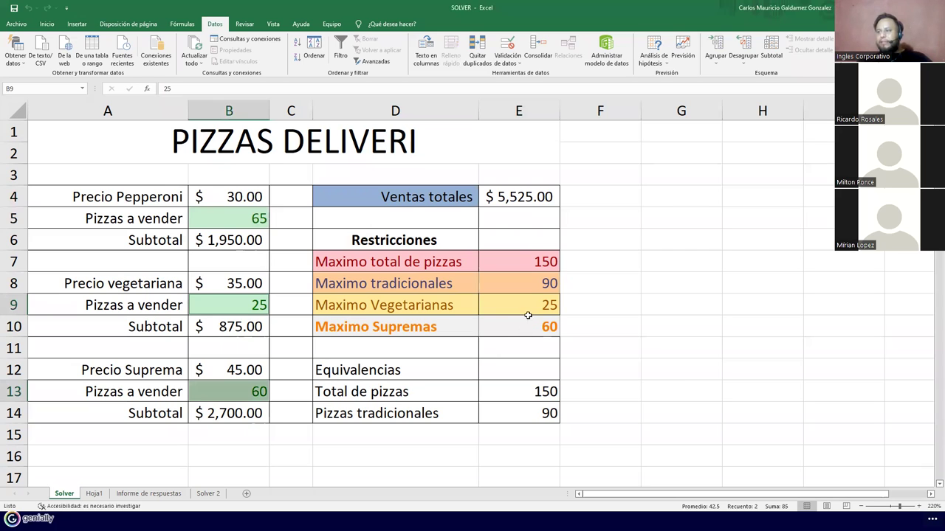
Select the limits in E9 and E10 together with B5 to check their sum against the maximum total of pizzas.
{"action": "left_click", "coordinate": [529, 305]}
{"action": "left_click", "coordinate": [541, 333], "text": "ctrl"}
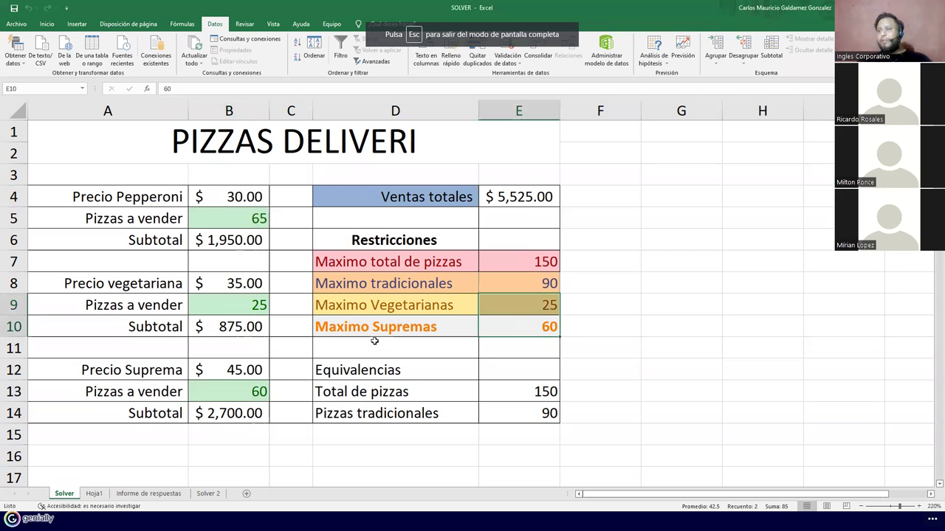
{"action": "left_click", "coordinate": [220, 222], "text": "ctrl"}
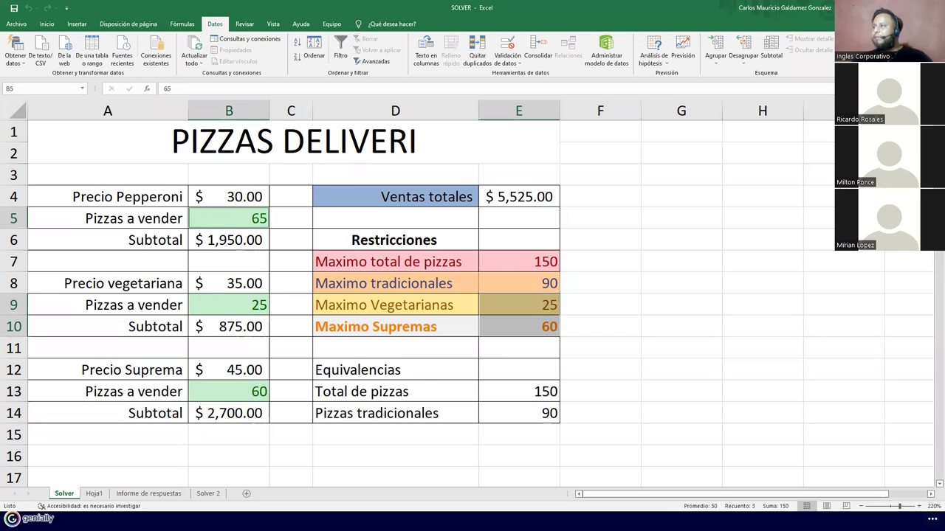
Open the Solver parameters and close them without solving, and set the Maximo total de pizzas limit in E7 to 250.
{"action": "left_click", "coordinate": [834, 56]}
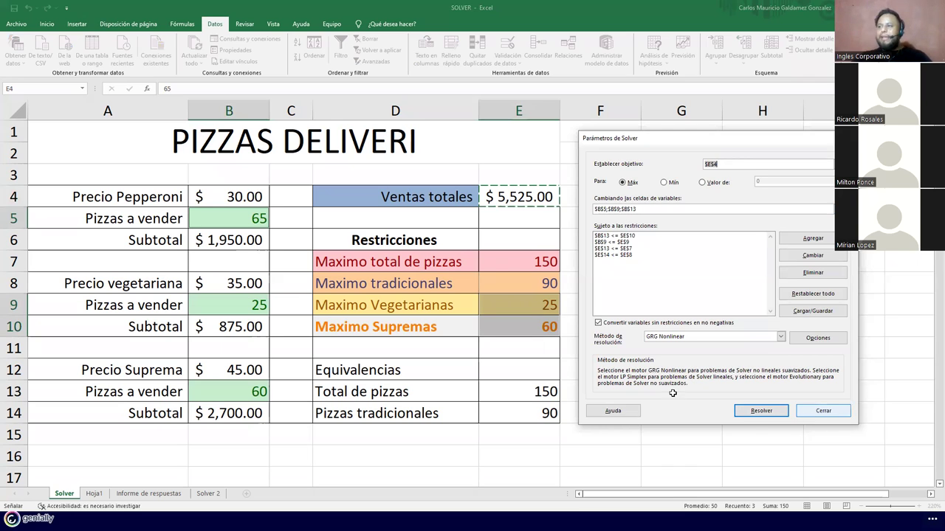
{"action": "left_click", "coordinate": [820, 413]}
{"action": "left_click", "coordinate": [519, 262]}
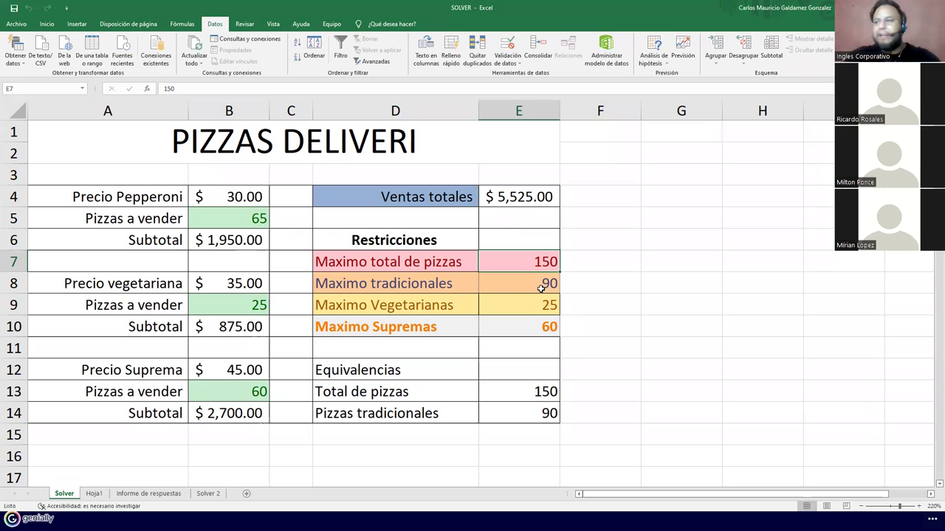
{"action": "type", "text": "250"}
{"action": "key", "text": "Return"}
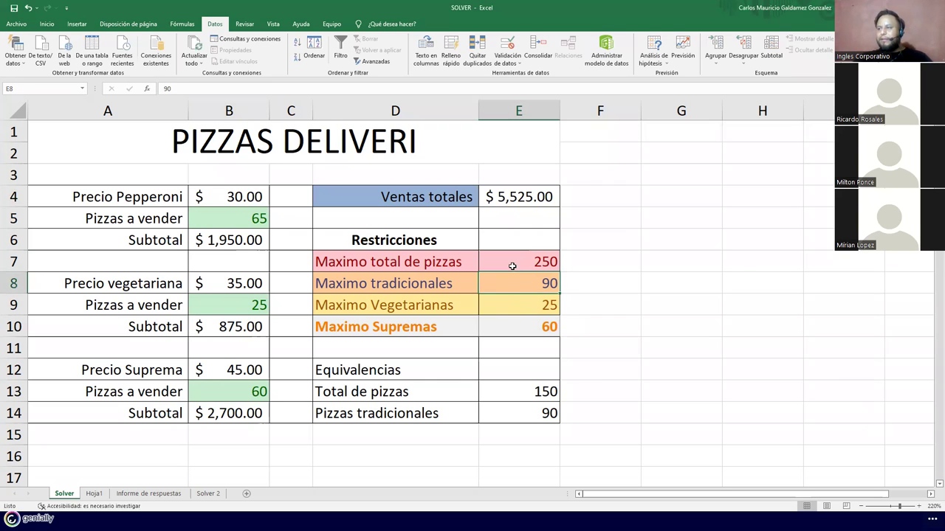
Set the limits for Maximo tradicionales to 110, Maximo Vegetarianas to 50 and Maximo Supremas to 90.
{"action": "left_click", "coordinate": [512, 267]}
{"action": "left_click", "coordinate": [513, 284]}
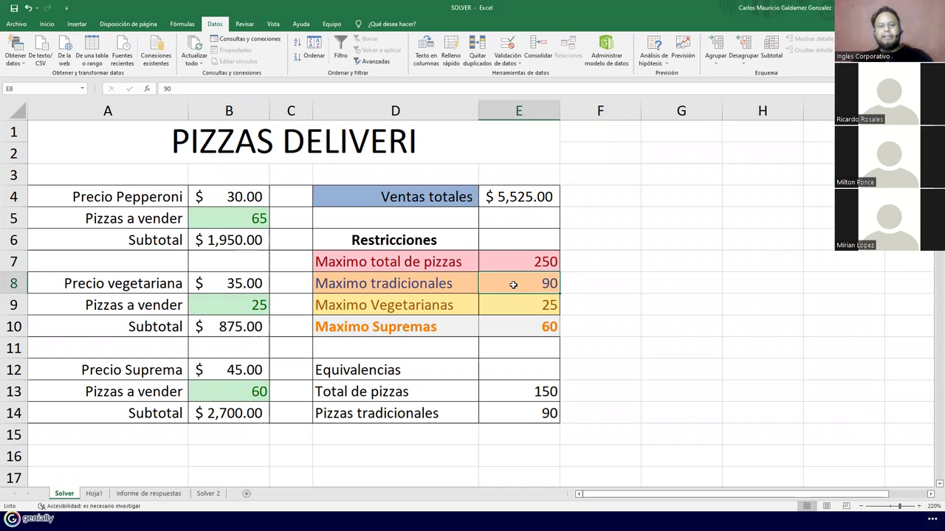
{"action": "type", "text": "110"}
{"action": "key", "text": "Return"}
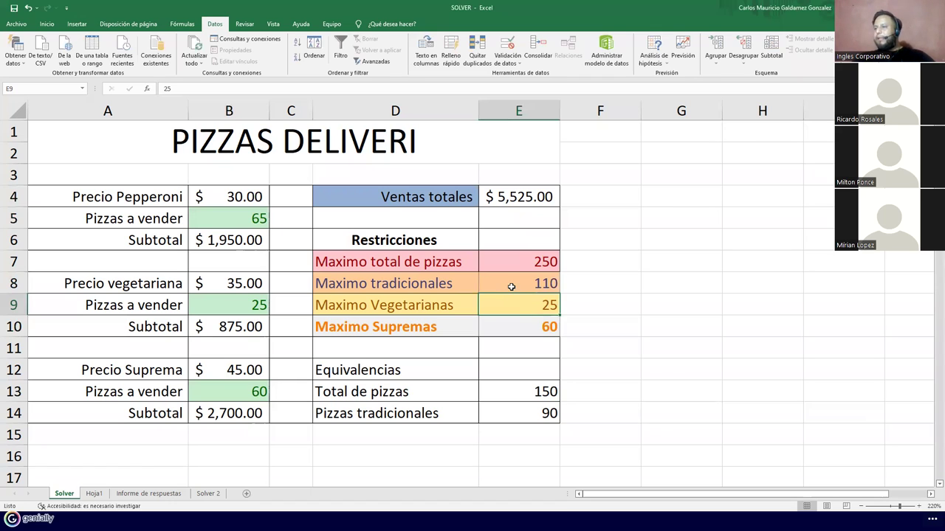
{"action": "type", "text": "50"}
{"action": "key", "text": "Return"}
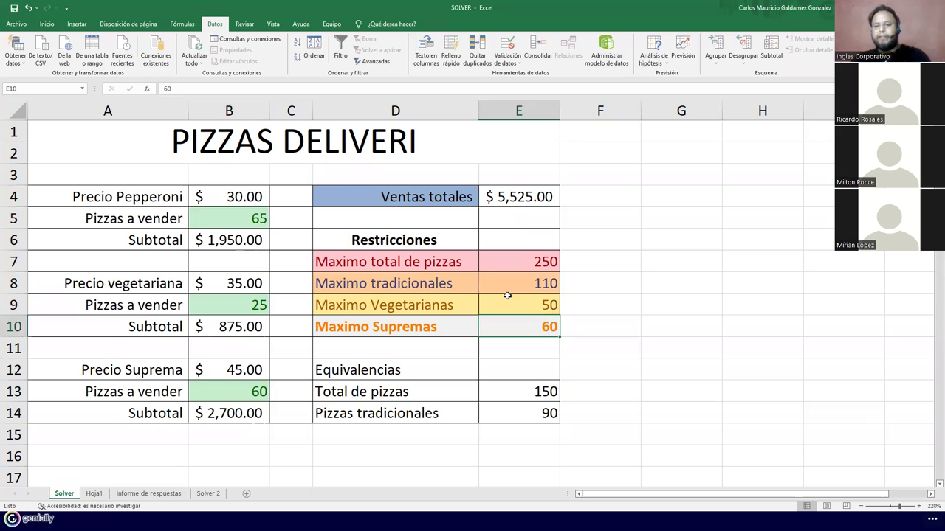
{"action": "type", "text": "90"}
{"action": "key", "text": "Return"}
Select the limits in E8 to E10 together to compare their sum with the maximum total of pizzas.
{"action": "left_click", "coordinate": [514, 327]}
{"action": "key", "text": "shift+Up"}
{"action": "key", "text": "shift+Up"}
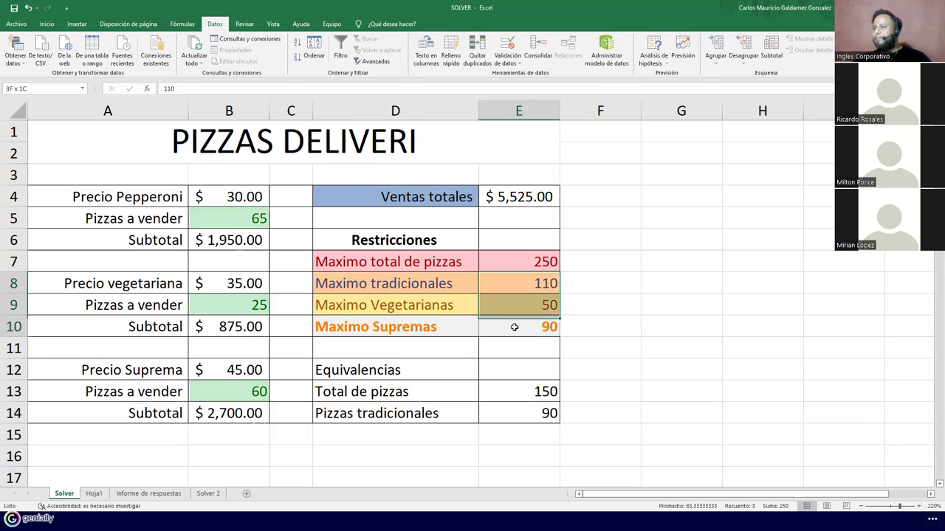
{"action": "left_click_drag", "start_coordinate": [515, 327], "coordinate": [514, 327]}
Replace the Total de pizzas formula in E13 with the fixed value 250.
{"action": "left_click", "coordinate": [497, 393]}
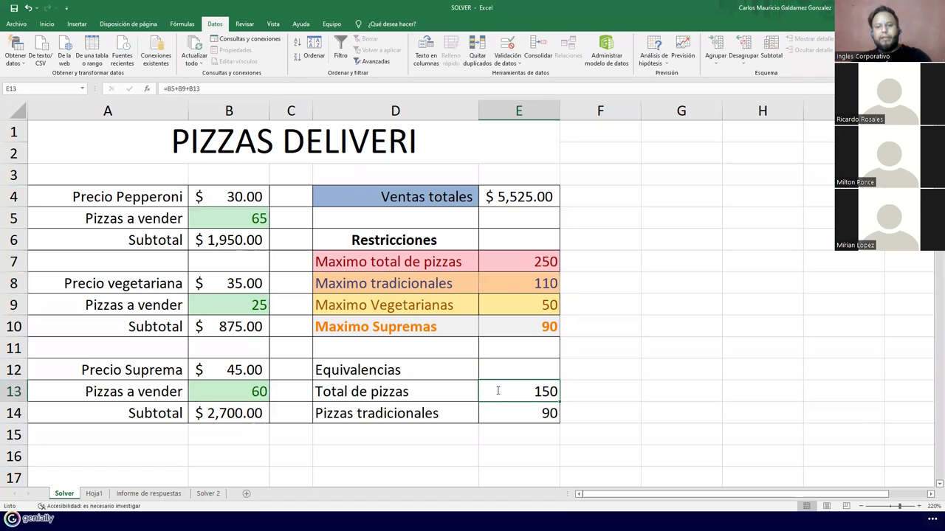
{"action": "type", "text": "250"}
{"action": "key", "text": "Return"}
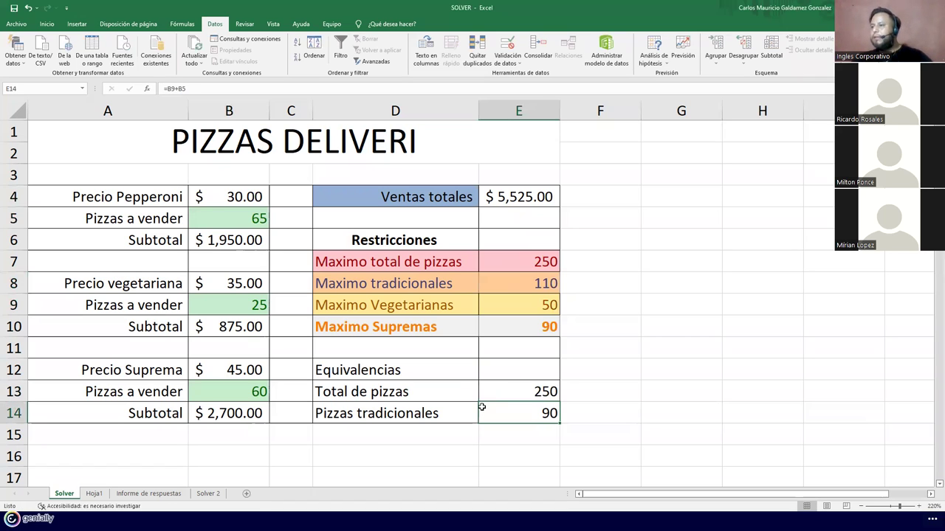
Check the Maximo tradicionales limit and the cells that the Pizzas tradicionales formula in E14 refers to.
{"action": "left_click", "coordinate": [513, 285]}
{"action": "left_click", "coordinate": [511, 411]}
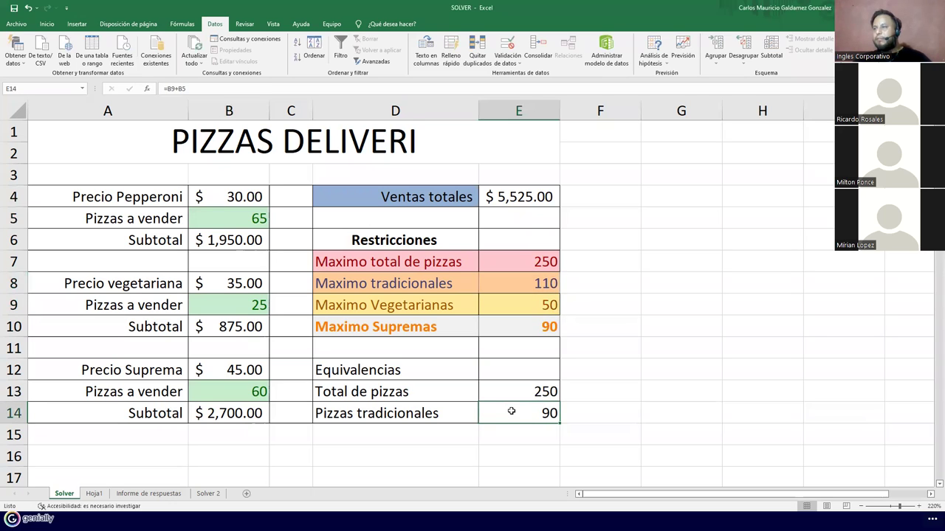
{"action": "double_click", "coordinate": [507, 410]}
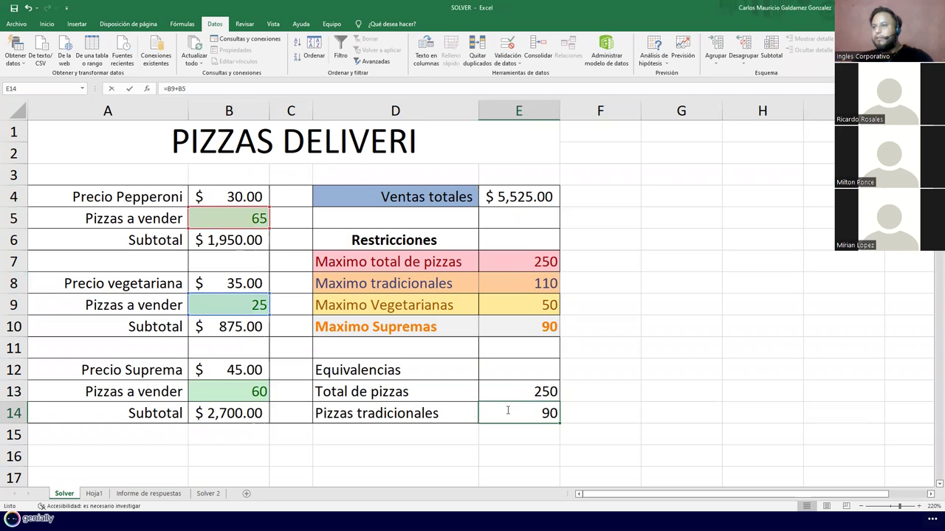
{"action": "key", "text": "Escape"}
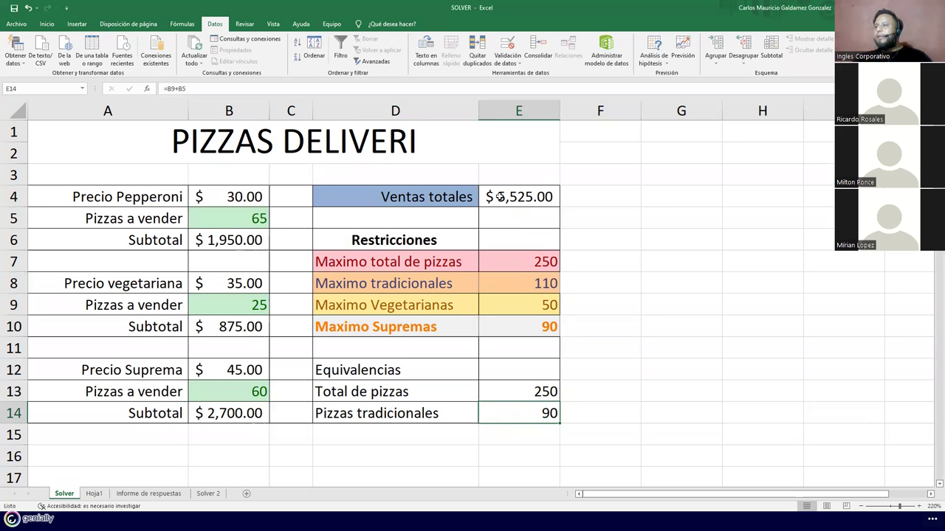
Run Solver again to maximize Ventas totales in E4 under the new limits and keep the solution.
{"action": "left_click", "coordinate": [545, 193]}
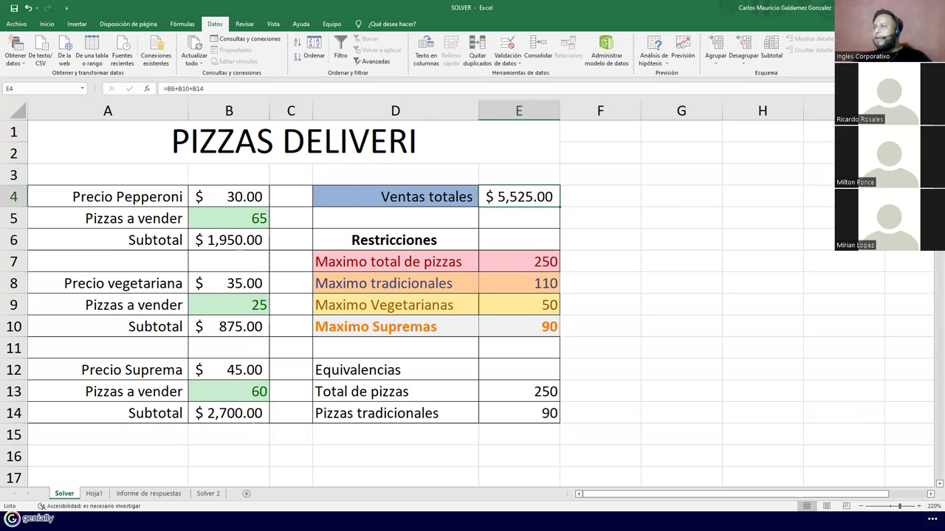
{"action": "left_click", "coordinate": [764, 416]}
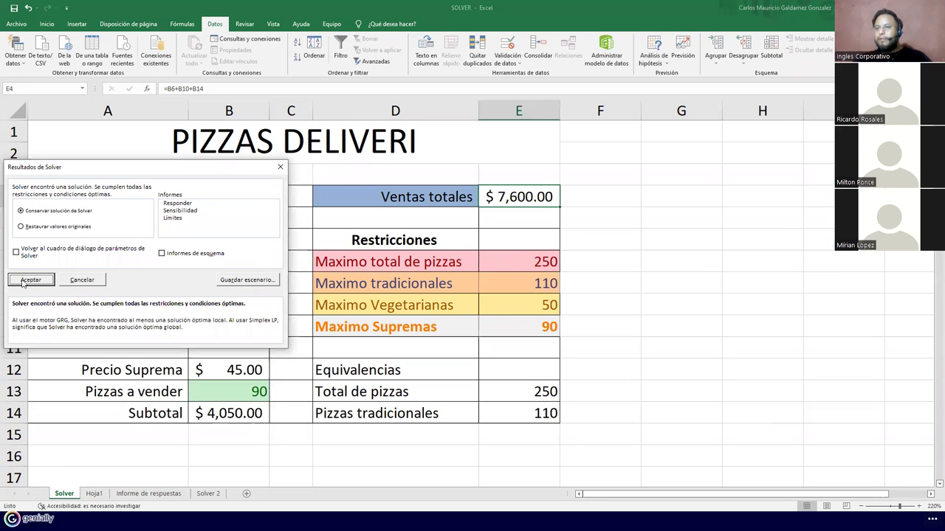
{"action": "key", "text": "Return"}
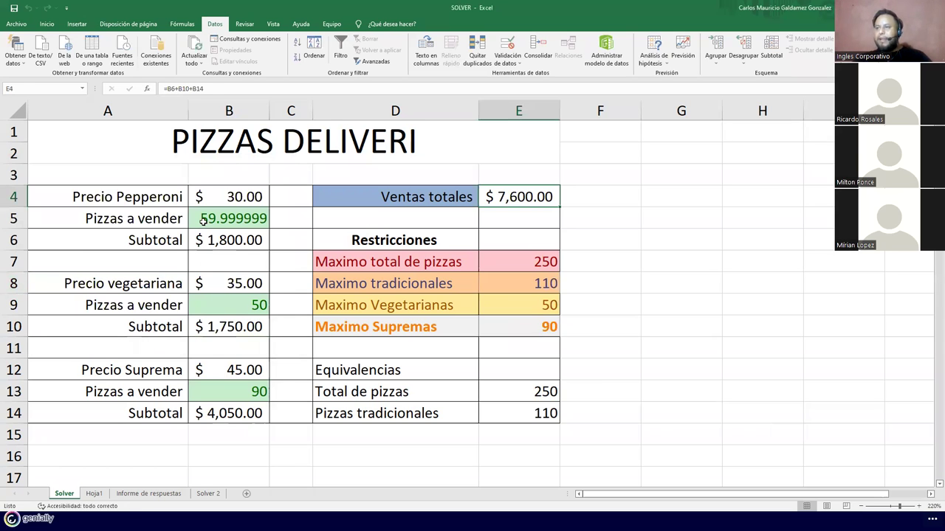
Examine the solved pepperoni quantity in B5, and select B9 and B13 with it to check their sum.
{"action": "left_click", "coordinate": [236, 216]}
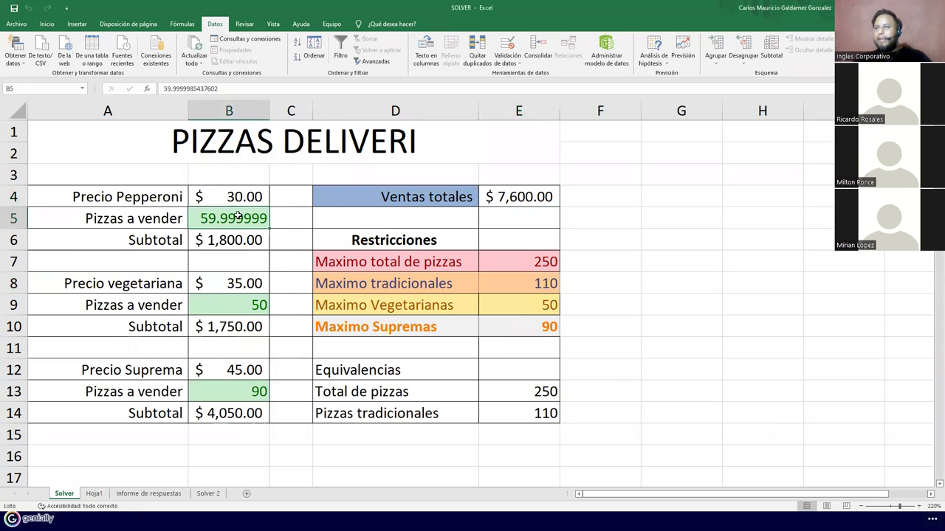
{"action": "left_click", "coordinate": [47, 24]}
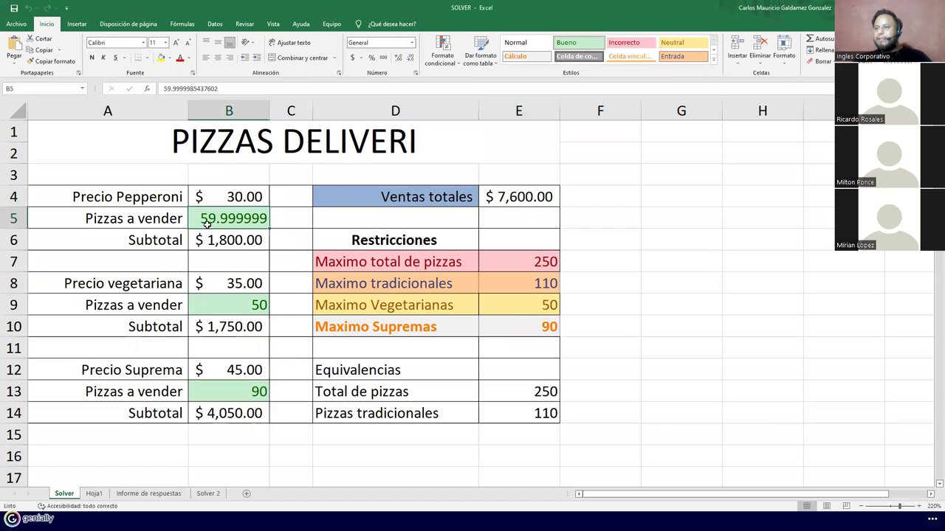
{"action": "left_click", "coordinate": [241, 310], "text": "ctrl"}
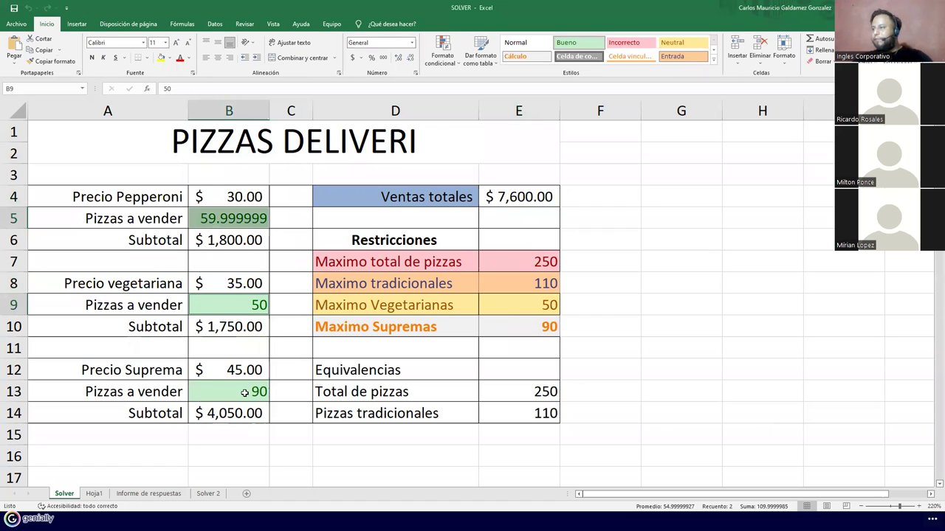
{"action": "left_click", "coordinate": [245, 392], "text": "ctrl"}
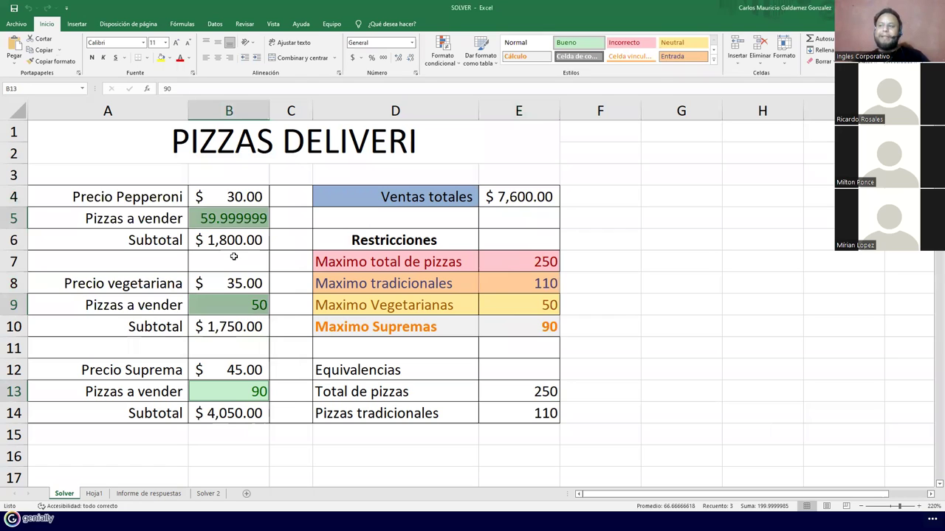
Select the limits in E8 to E10 to check their sum, and examine the Maximo Vegetarianas restriction.
{"action": "left_click_drag", "start_coordinate": [511, 286], "coordinate": [507, 321]}
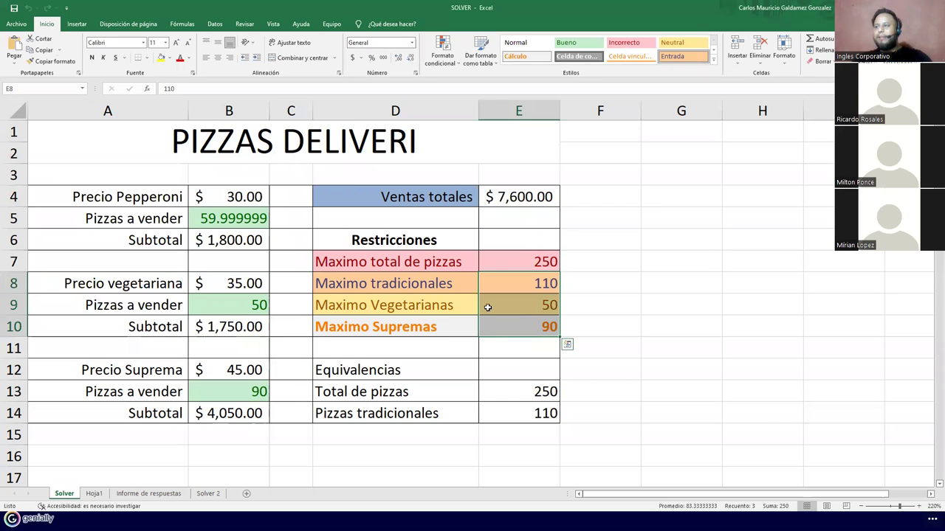
{"action": "left_click", "coordinate": [492, 309]}
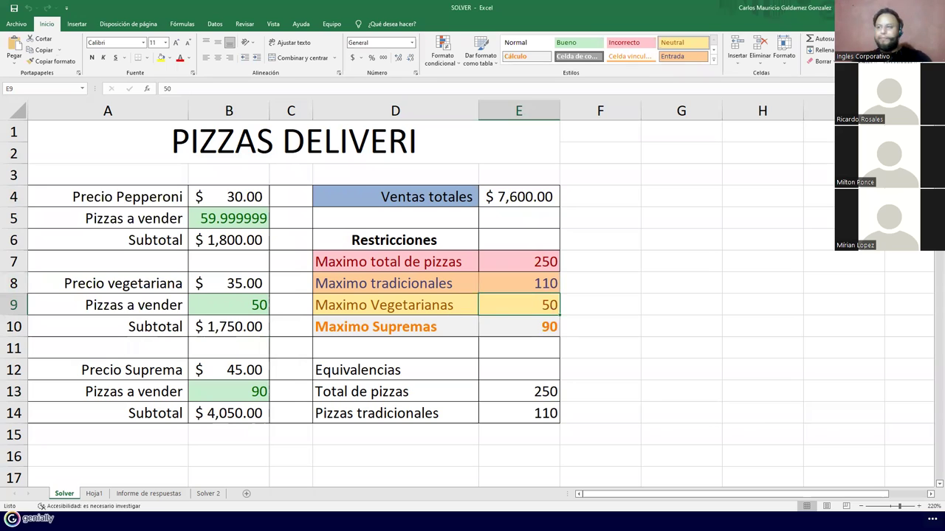
{"action": "left_click", "coordinate": [334, 296]}
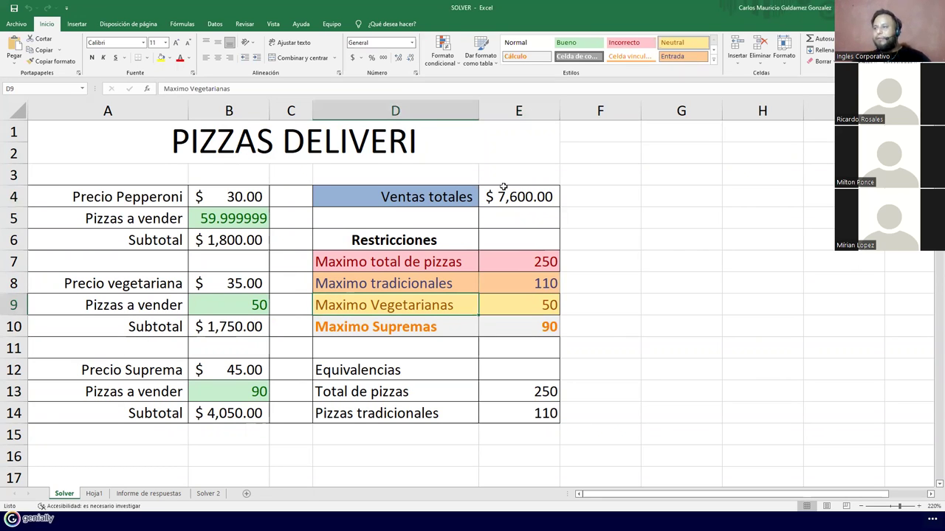
Set the restrictions in E7 to E10 to 150 total, 90 tradicionales, 25 vegetarianas and 60 supremas.
{"action": "left_click", "coordinate": [517, 255]}
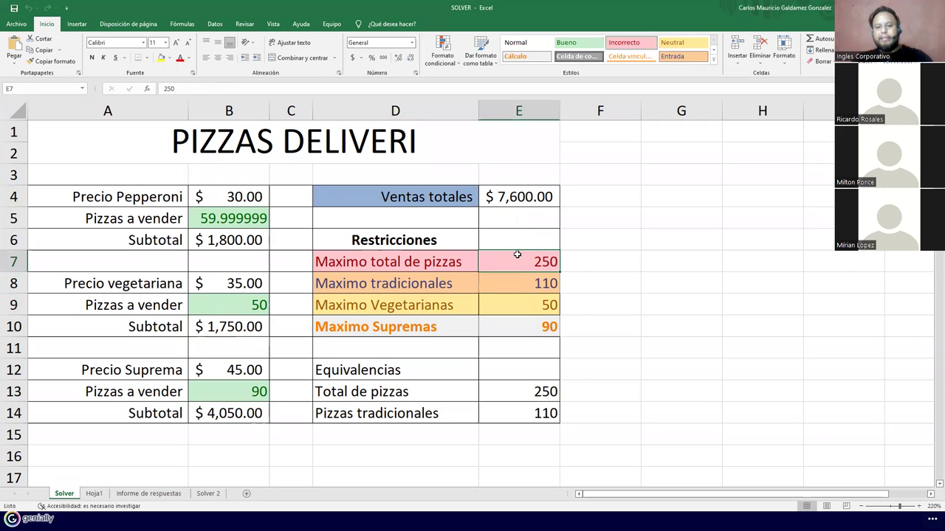
{"action": "type", "text": "150"}
{"action": "key", "text": "Return"}
{"action": "type", "text": "90"}
{"action": "key", "text": "Return"}
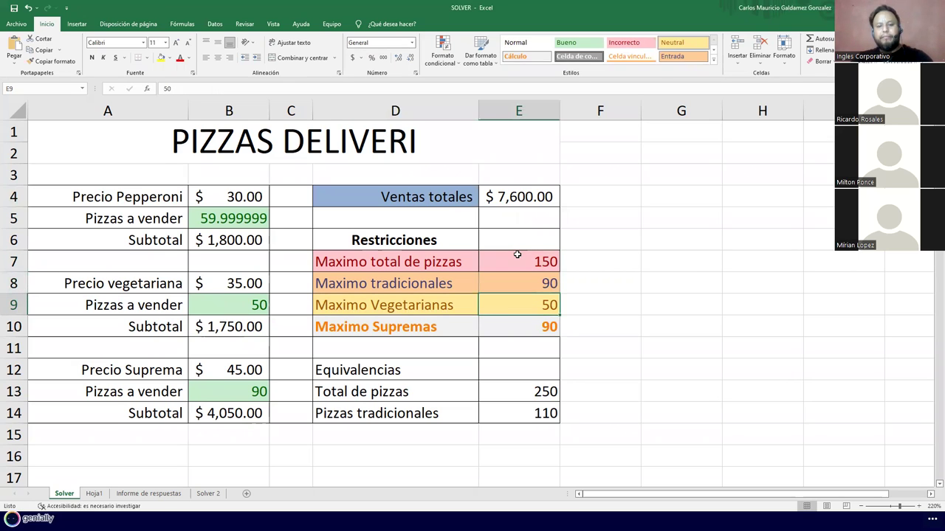
{"action": "type", "text": "25"}
{"action": "key", "text": "Return"}
{"action": "type", "text": "60"}
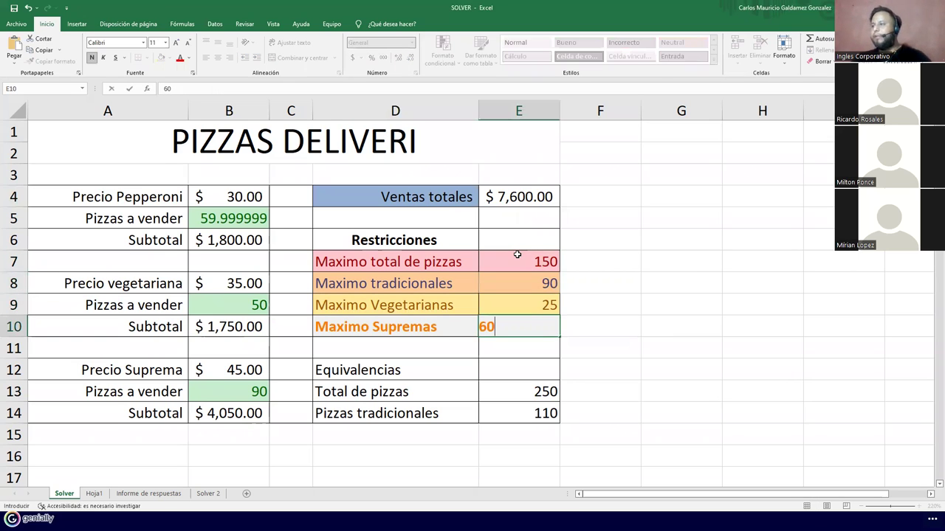
{"action": "key", "text": "Return"}
Set Total de pizzas in E13 to the fixed value 150.
{"action": "left_click", "coordinate": [526, 390]}
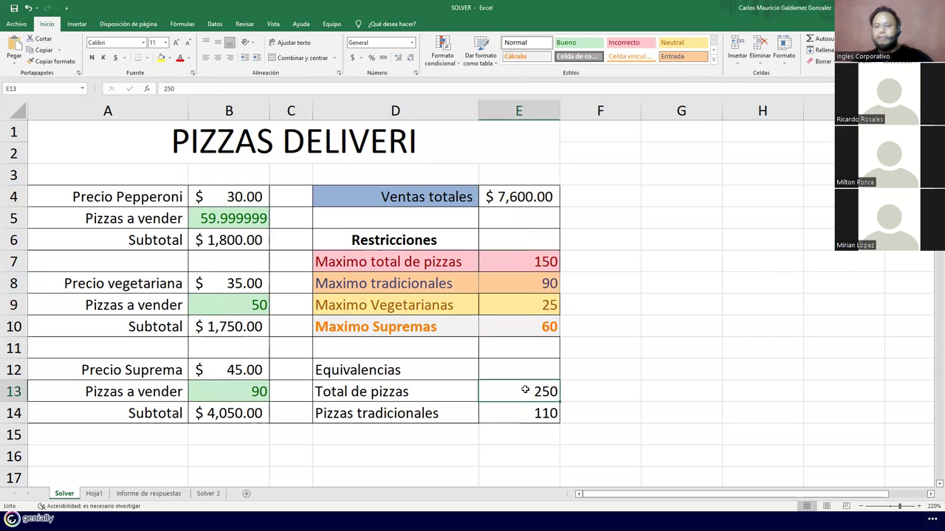
{"action": "type", "text": "150"}
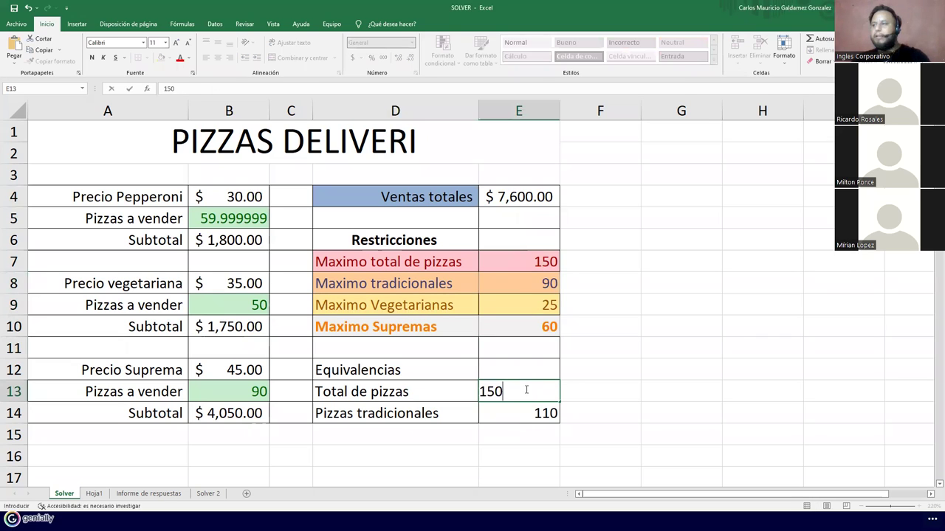
{"action": "key", "text": "Return"}
Inspect the Pizzas tradicionales formula in E14 and fill it up into the Total de pizzas cell E13.
{"action": "key", "text": "F2"}
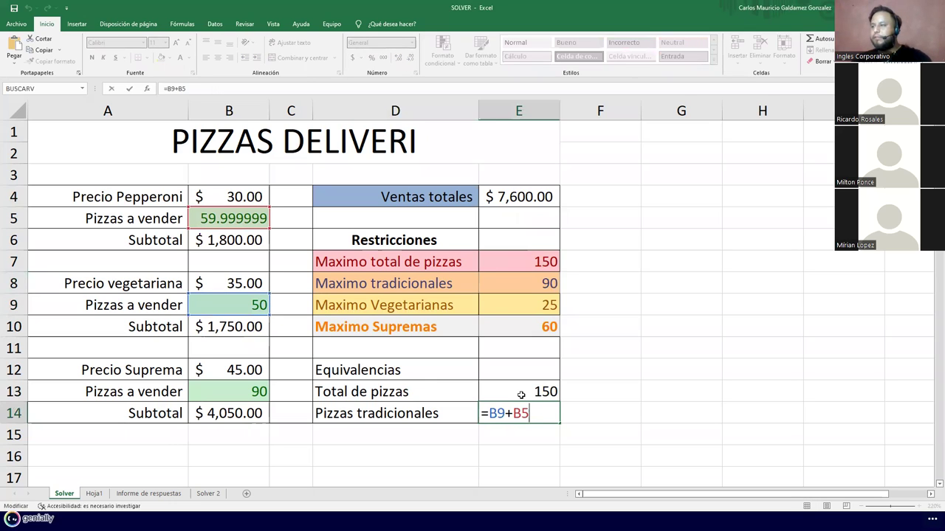
{"action": "left_click", "coordinate": [521, 395]}
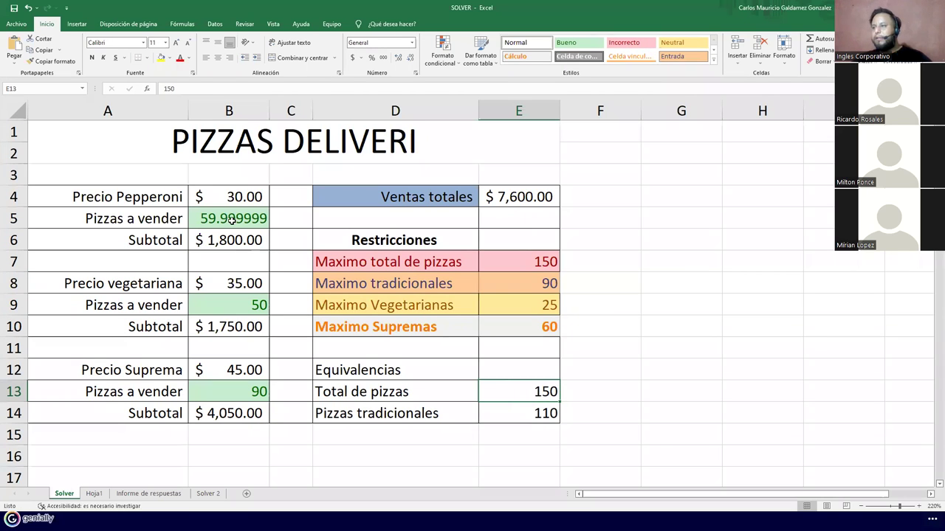
{"action": "left_click", "coordinate": [554, 419]}
{"action": "left_click", "coordinate": [546, 391], "text": "shift"}
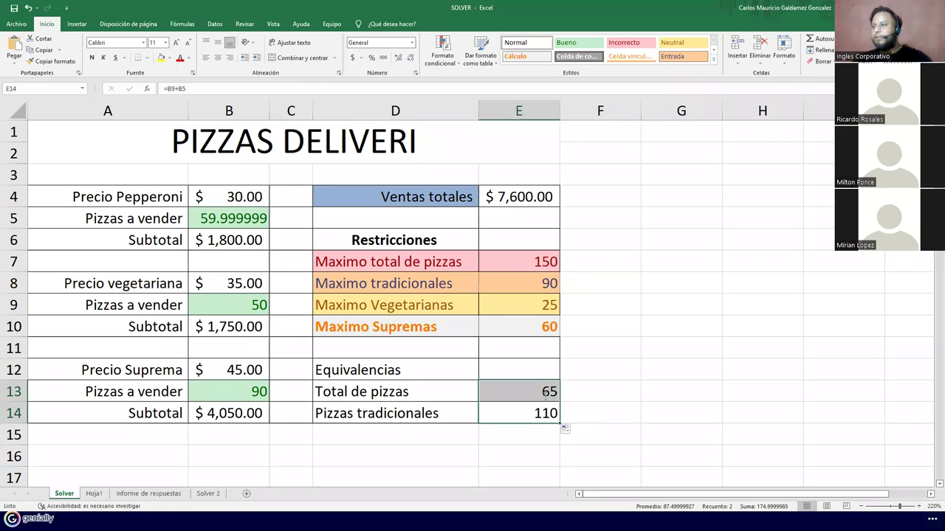
Set the Total de pizzas formula in E13 to =B9+B5+B13 and format the cell as General.
{"action": "double_click", "coordinate": [546, 393]}
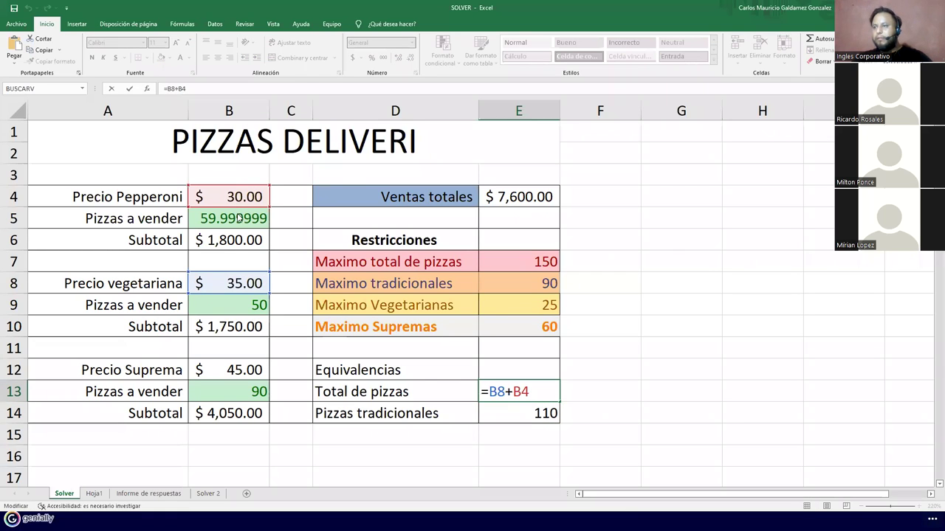
{"action": "key", "text": "Down"}
{"action": "left_click_drag", "start_coordinate": [253, 295], "coordinate": [250, 322]}
{"action": "left_click", "coordinate": [251, 322]}
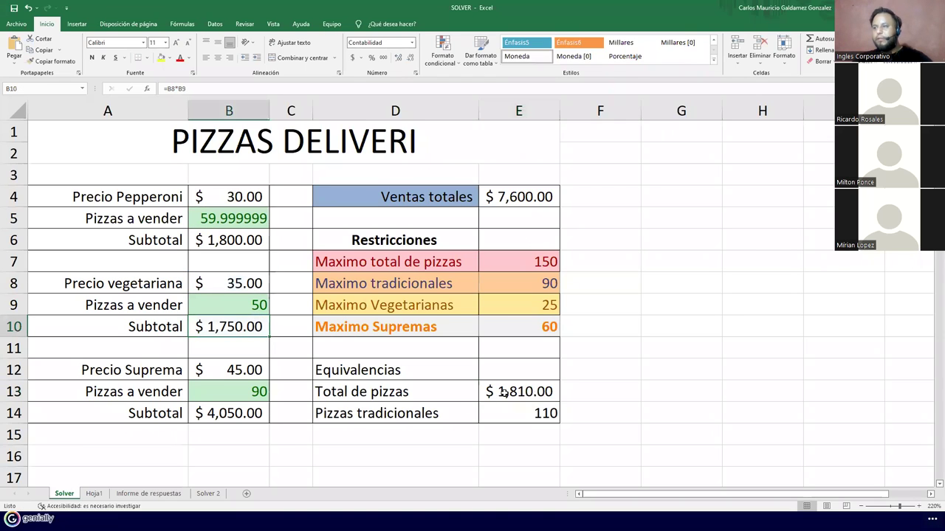
{"action": "left_click", "coordinate": [502, 393]}
{"action": "key", "text": "F2"}
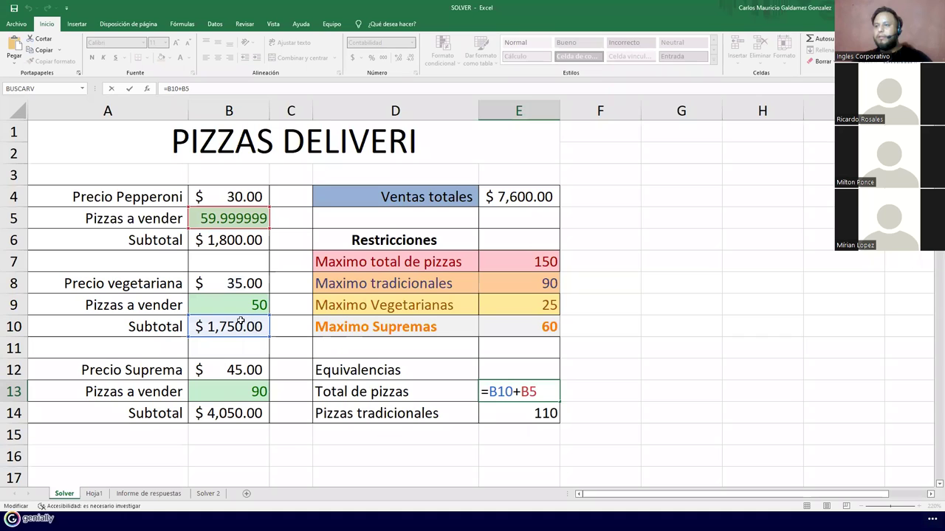
{"action": "left_click_drag", "start_coordinate": [240, 319], "coordinate": [240, 298]}
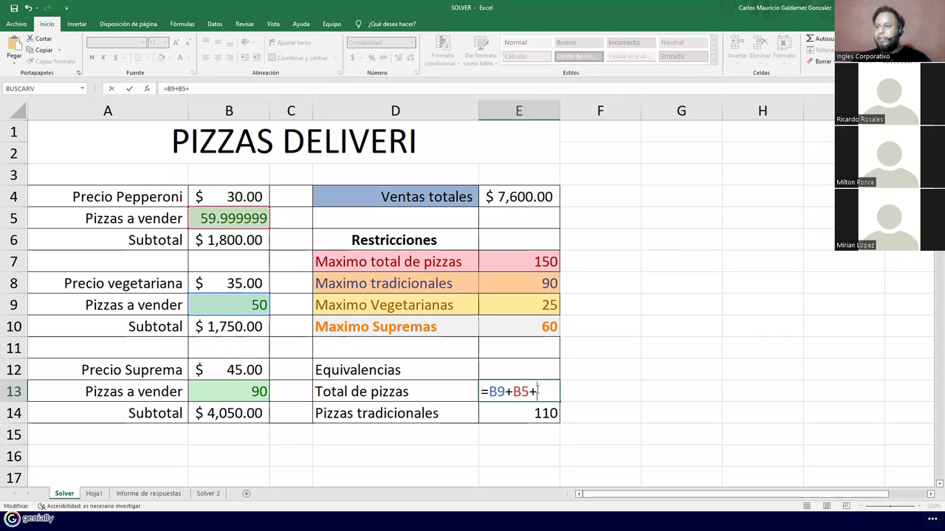
{"action": "left_click", "coordinate": [240, 393]}
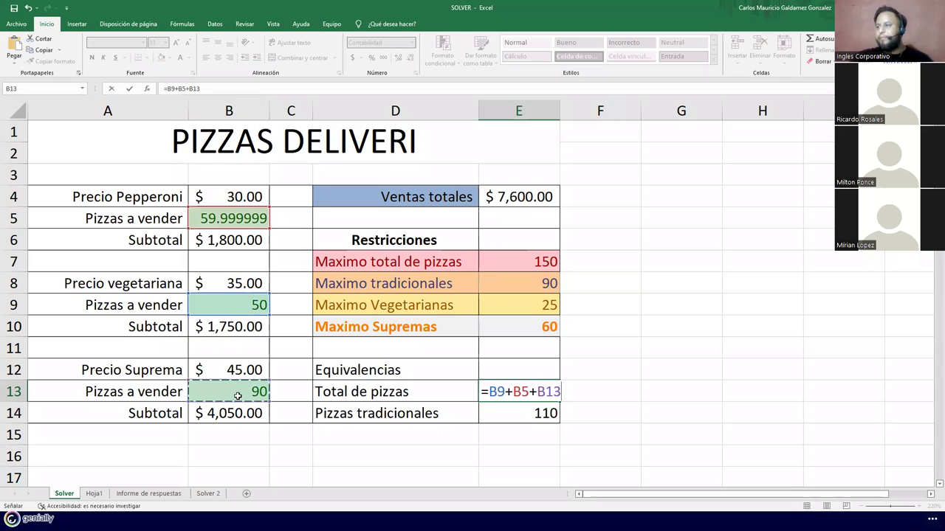
{"action": "key", "text": "ctrl+Return"}
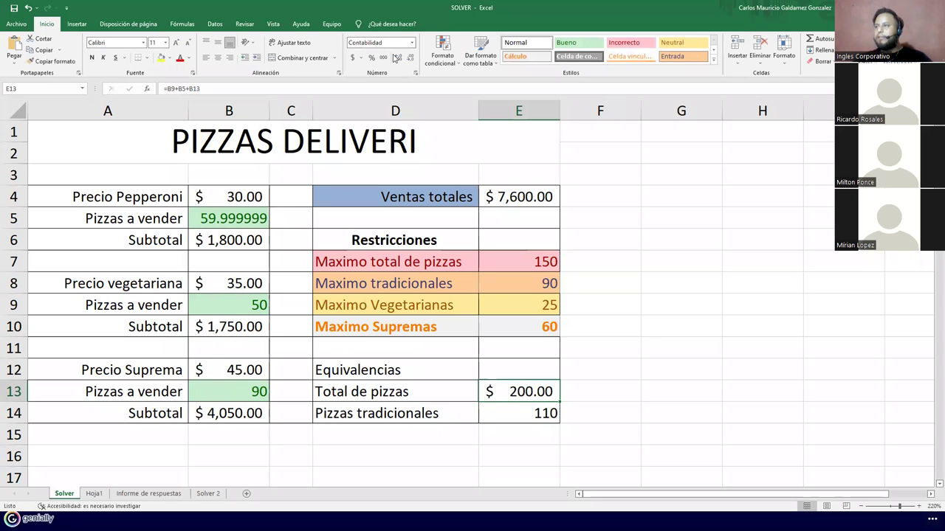
{"action": "left_click", "coordinate": [412, 42]}
{"action": "left_click", "coordinate": [371, 70]}
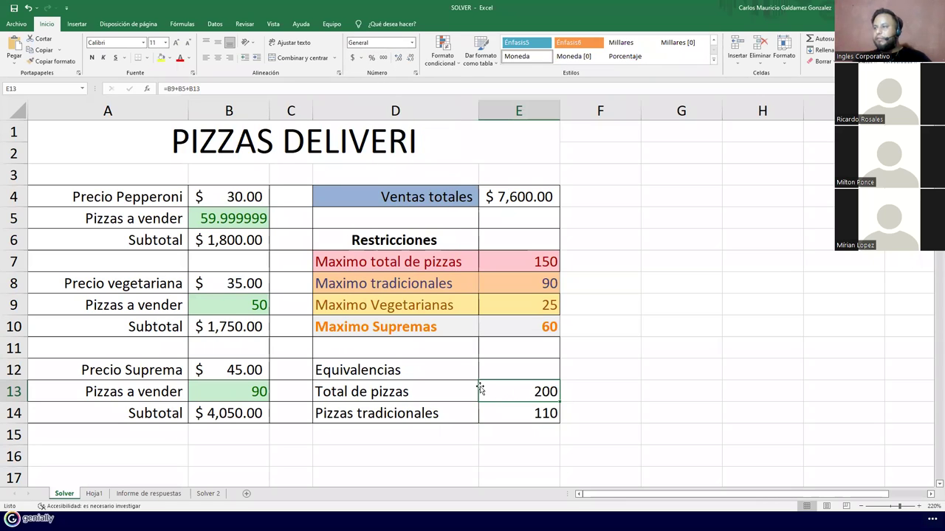
Check the sum of the Pizzas a vender quantities in B5, B9 and B13 against the restrictions in E7 to E10.
{"action": "left_click", "coordinate": [228, 220]}
{"action": "left_click", "coordinate": [247, 308], "text": "ctrl"}
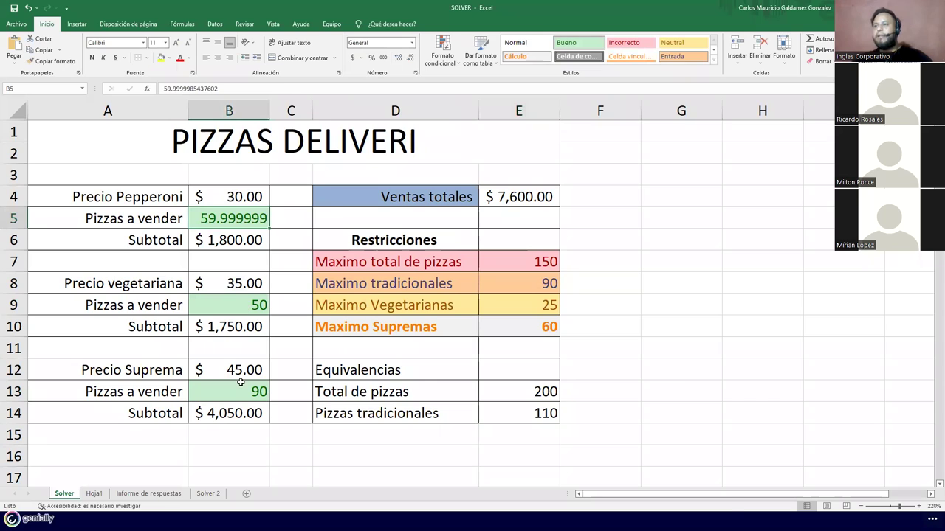
{"action": "left_click", "coordinate": [239, 392], "text": "ctrl"}
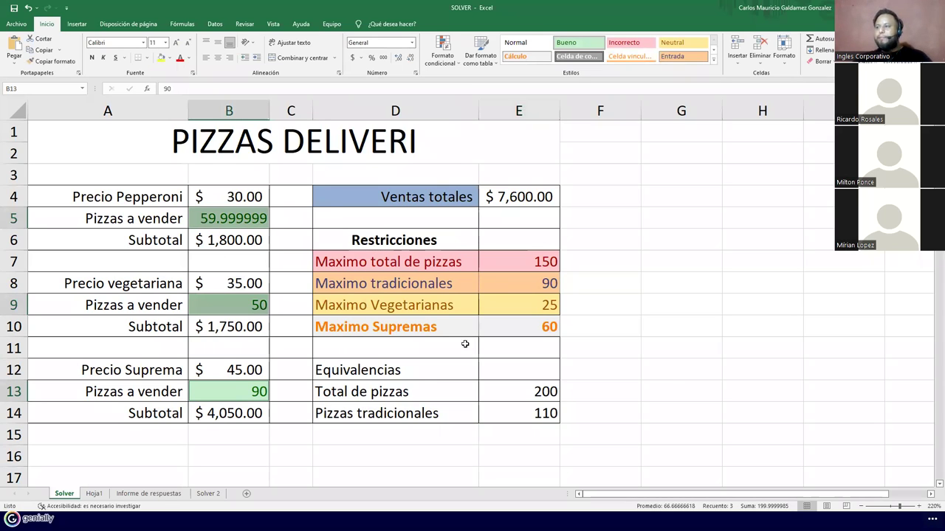
{"action": "left_click_drag", "start_coordinate": [514, 258], "coordinate": [515, 326]}
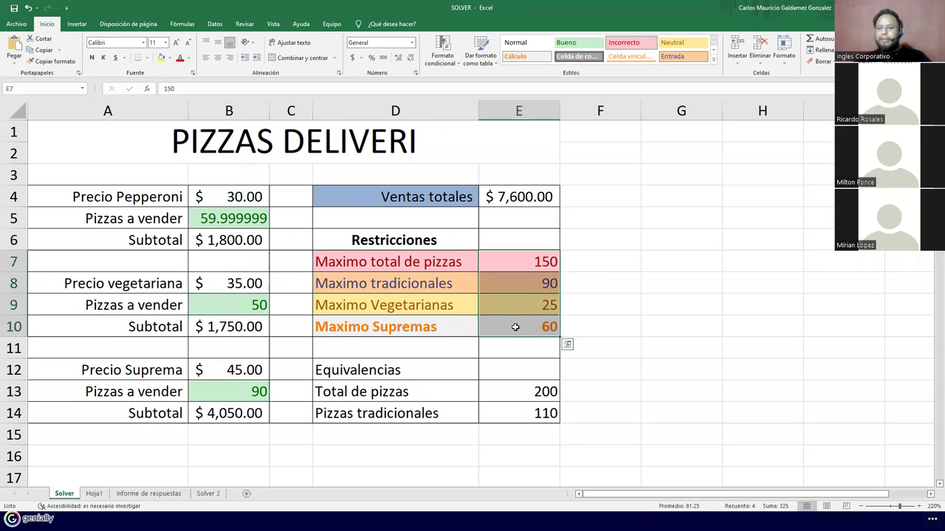
{"action": "left_click", "coordinate": [516, 333]}
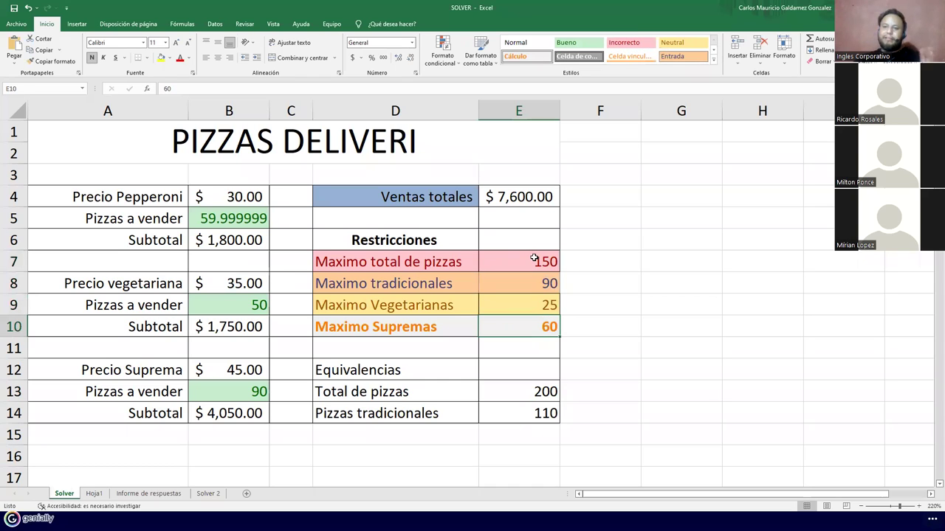
Run Solver with Ventas totales in E4 as the objective and keep the Solver solution.
{"action": "left_click", "coordinate": [495, 195]}
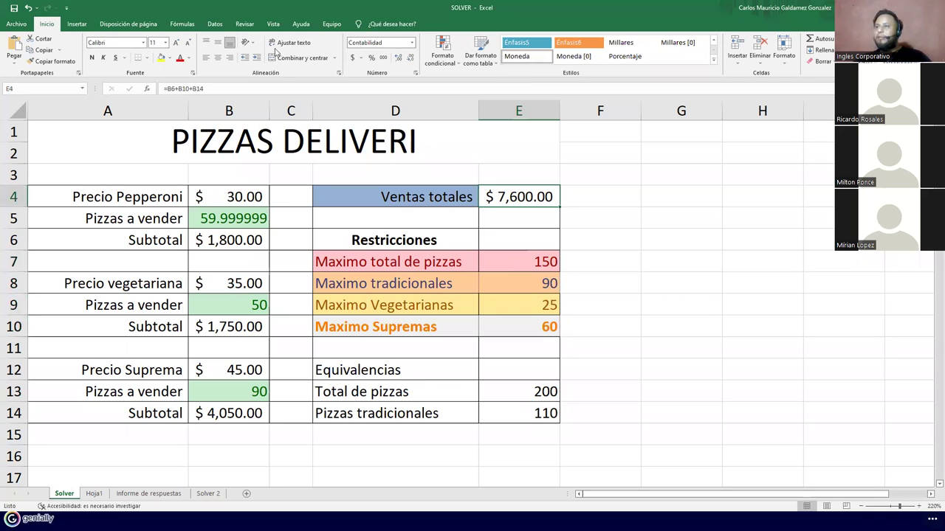
{"action": "left_click", "coordinate": [217, 28]}
{"action": "left_click", "coordinate": [860, 52]}
{"action": "left_click", "coordinate": [752, 410]}
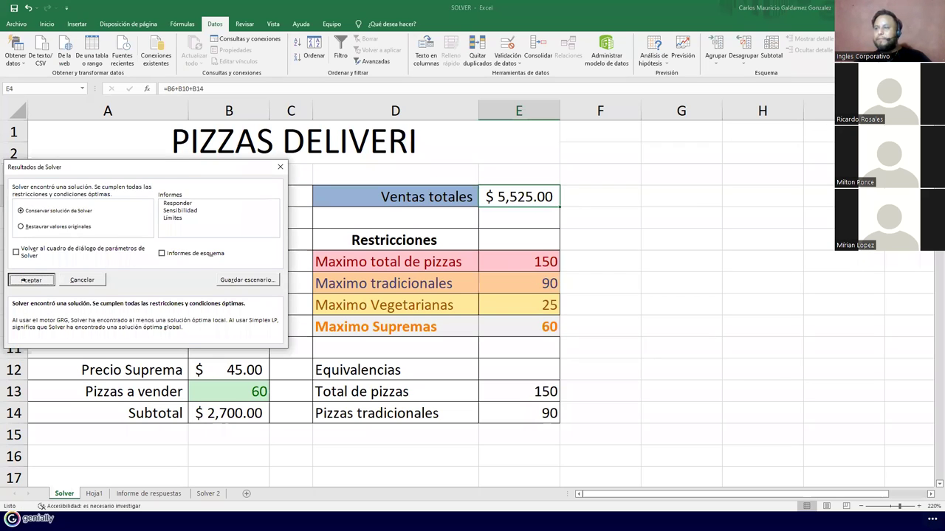
{"action": "left_click", "coordinate": [26, 280]}
Review the solved quantities in B5, B9 and B13, and compare Total de pizzas, Maximo tradicionales and Ventas totales.
{"action": "left_click", "coordinate": [210, 220]}
{"action": "left_click", "coordinate": [220, 314]}
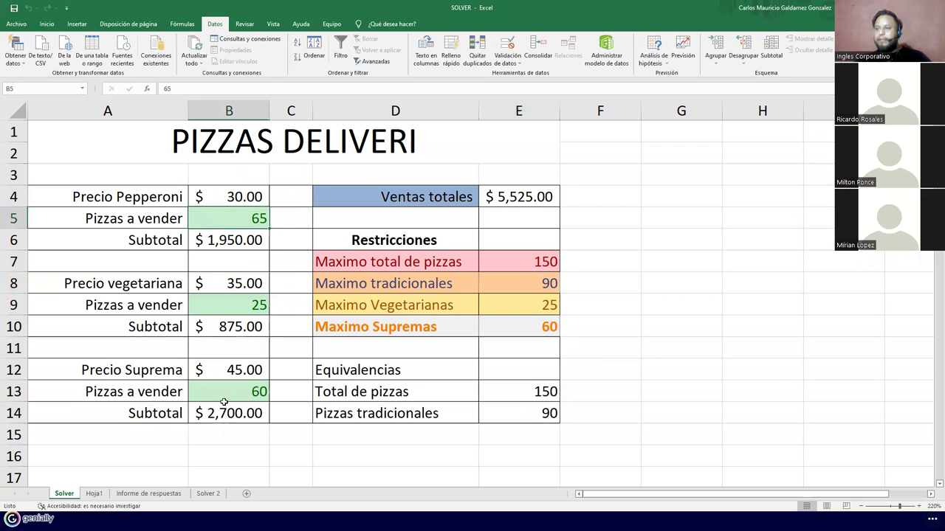
{"action": "left_click", "coordinate": [222, 392]}
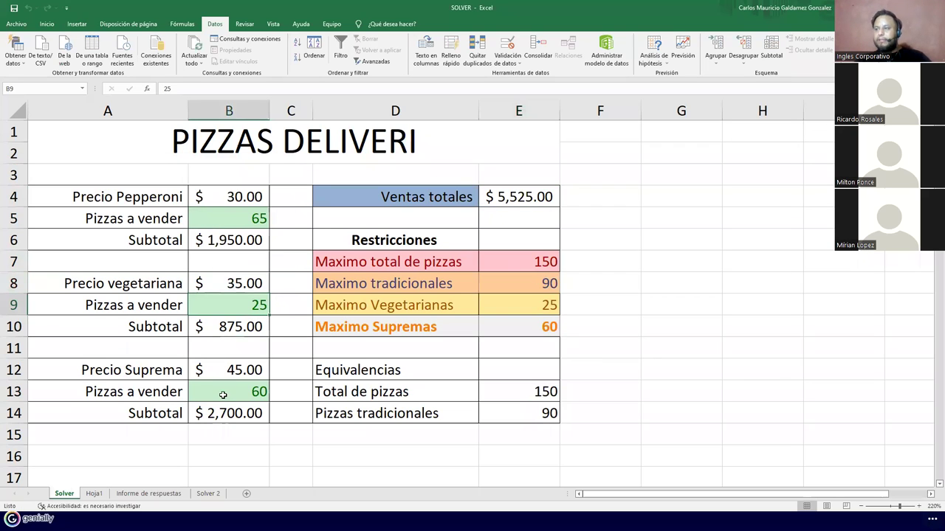
{"action": "left_click", "coordinate": [540, 391]}
{"action": "left_click", "coordinate": [519, 287]}
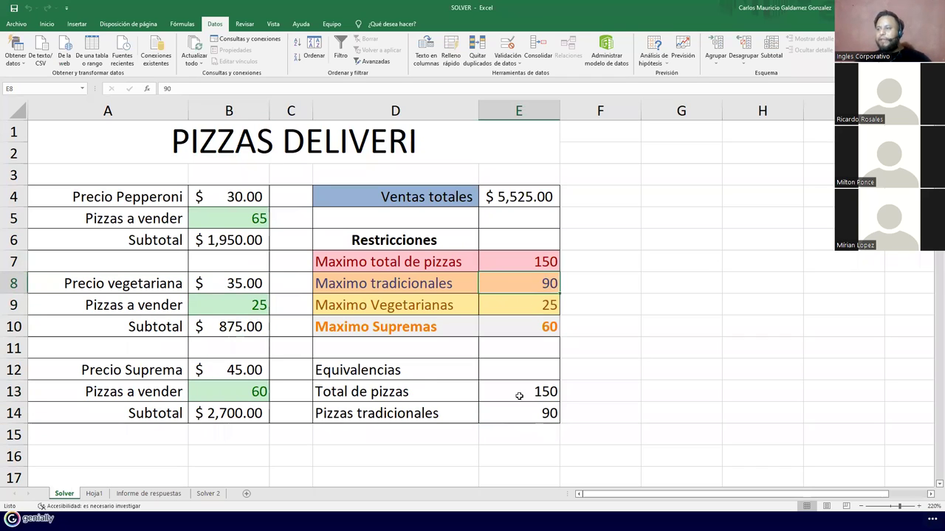
{"action": "left_click", "coordinate": [517, 393]}
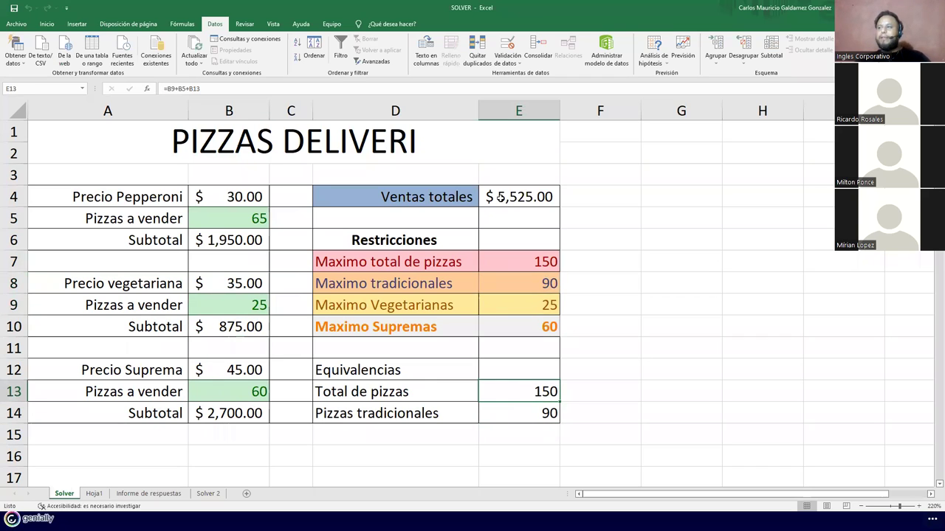
{"action": "left_click", "coordinate": [500, 198]}
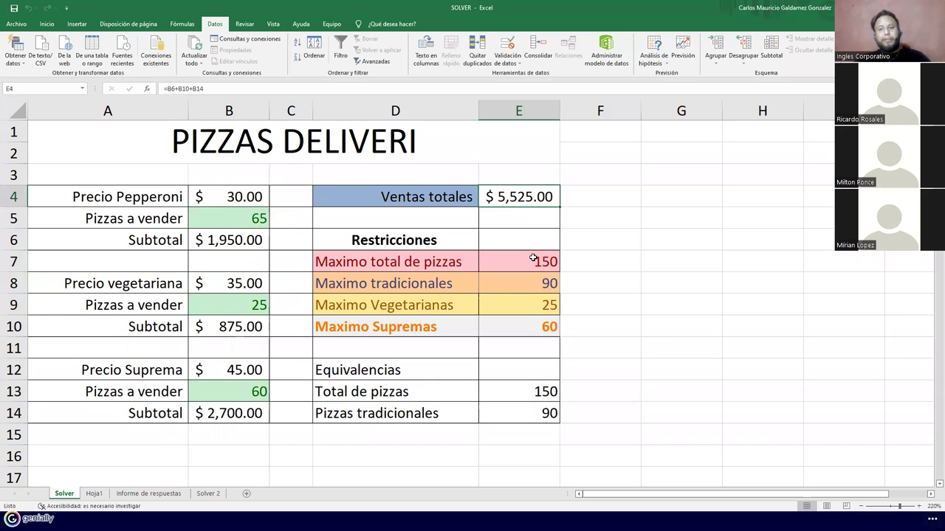
Select the three solved Pizzas a vender quantities together to check their sum.
{"action": "left_click", "coordinate": [241, 218]}
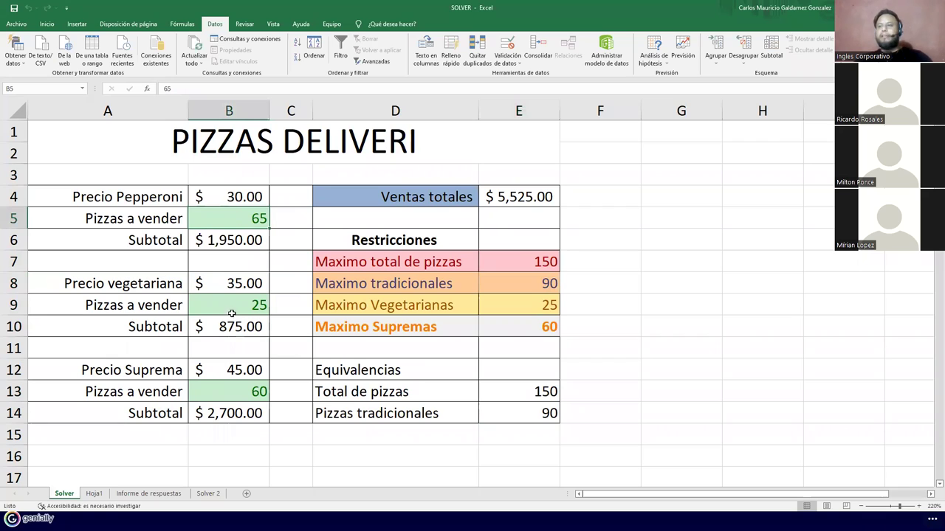
{"action": "left_click", "coordinate": [239, 305], "text": "ctrl"}
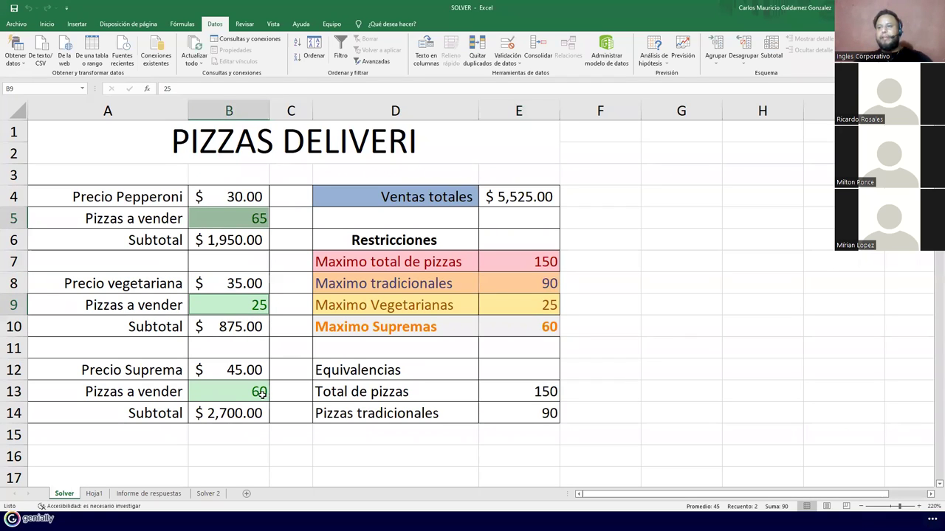
{"action": "left_click", "coordinate": [236, 394], "text": "ctrl"}
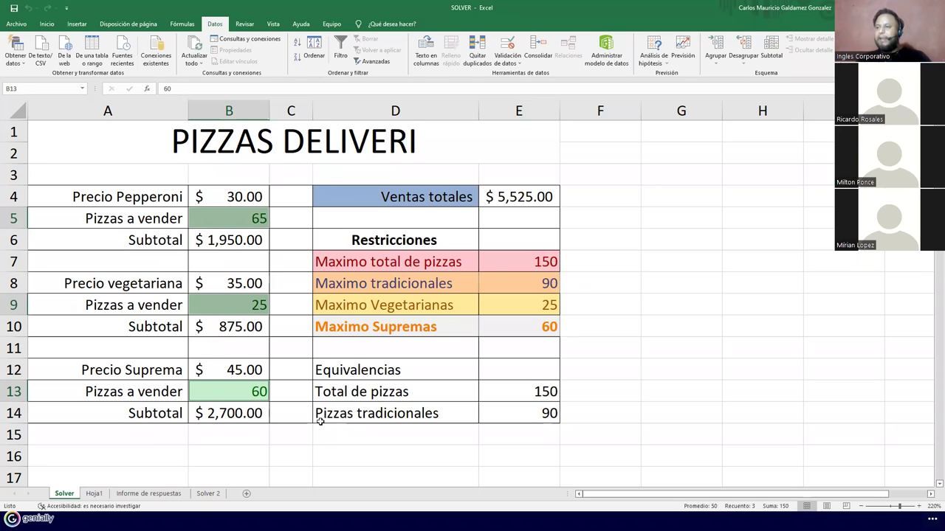
{"action": "left_click", "coordinate": [246, 341]}
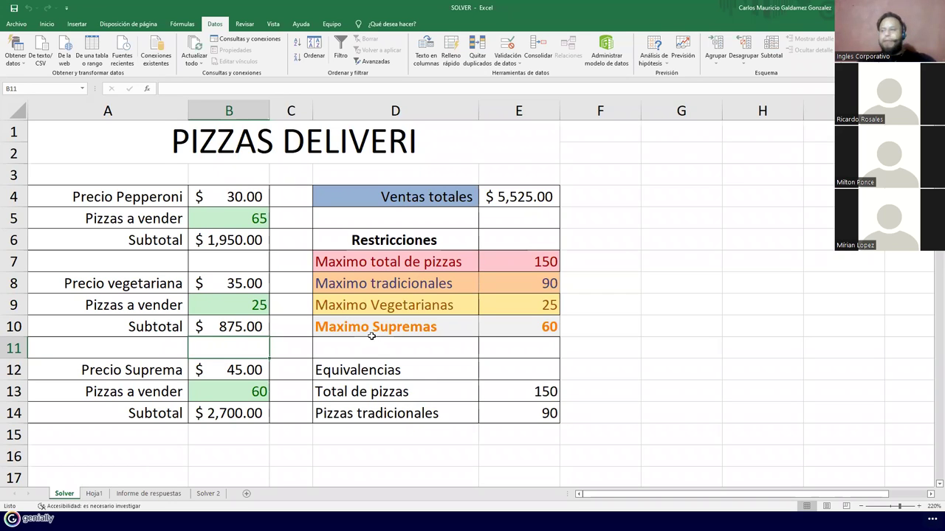
Inspect the Ventas totales formula in E4 and the Subtotal formulas in B6, B10 and B14.
{"action": "left_click", "coordinate": [498, 199]}
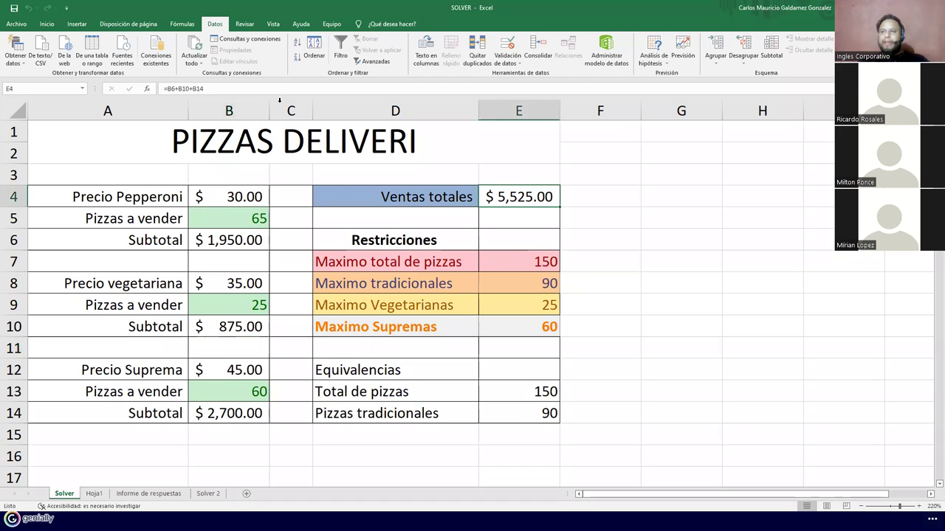
{"action": "key", "text": "F2"}
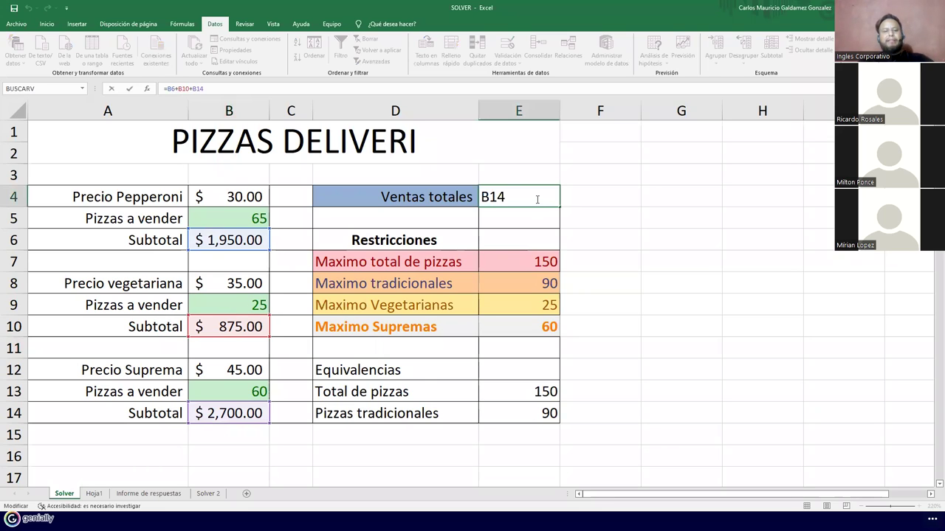
{"action": "key", "text": "ctrl+Return"}
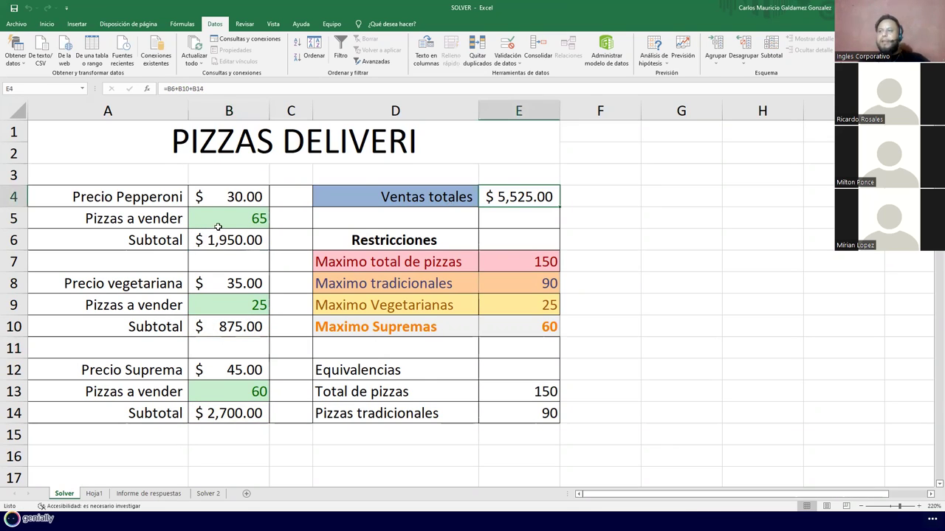
{"action": "left_click", "coordinate": [208, 248]}
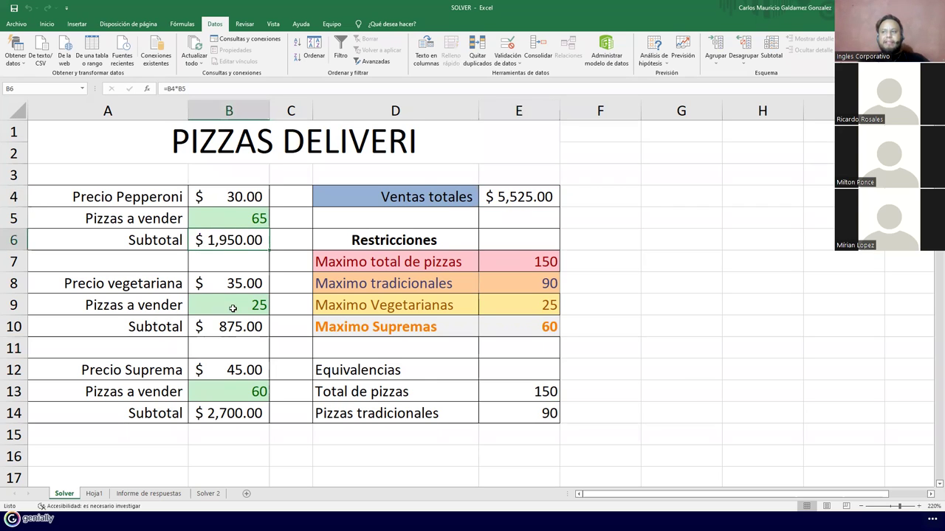
{"action": "left_click", "coordinate": [213, 333]}
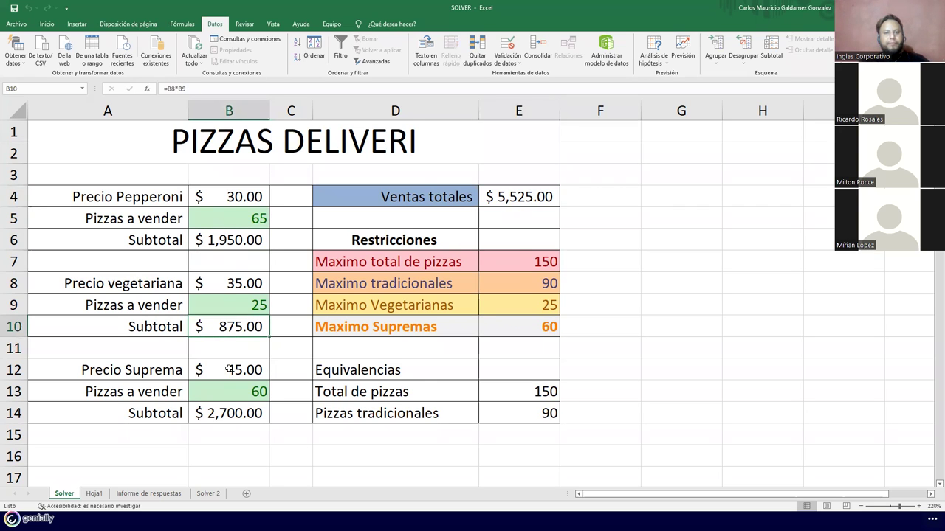
{"action": "left_click", "coordinate": [225, 412]}
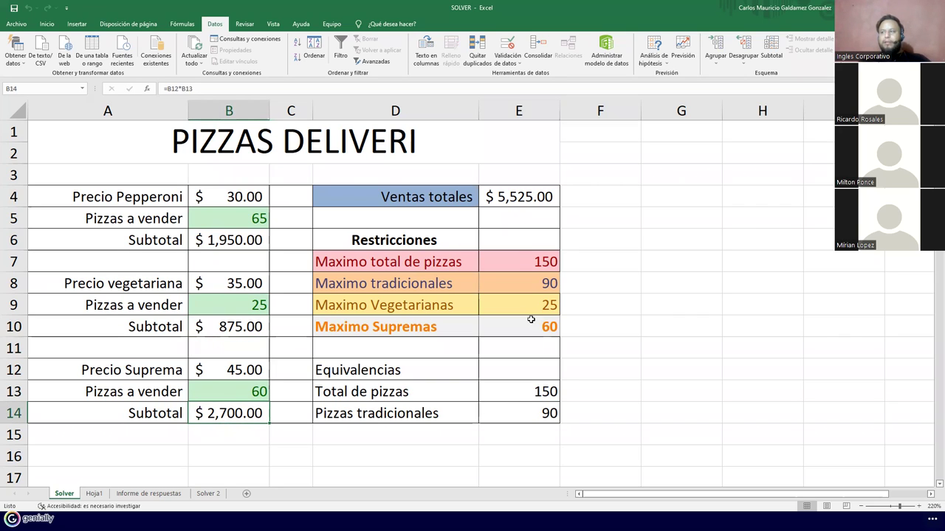
Open the Solver parameters and place the dialog beside the restrictions table to show the objective, variable cells and restrictions.
{"action": "left_click", "coordinate": [245, 217]}
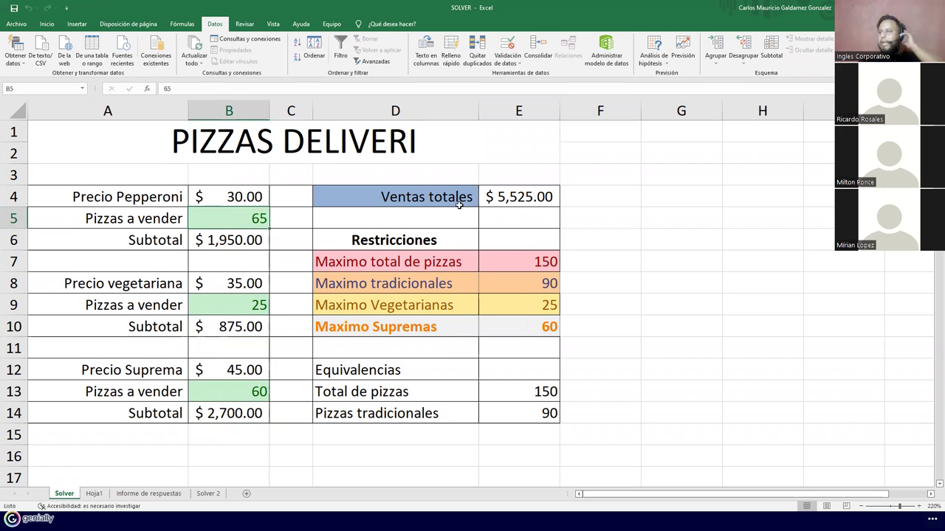
{"action": "left_click", "coordinate": [926, 56]}
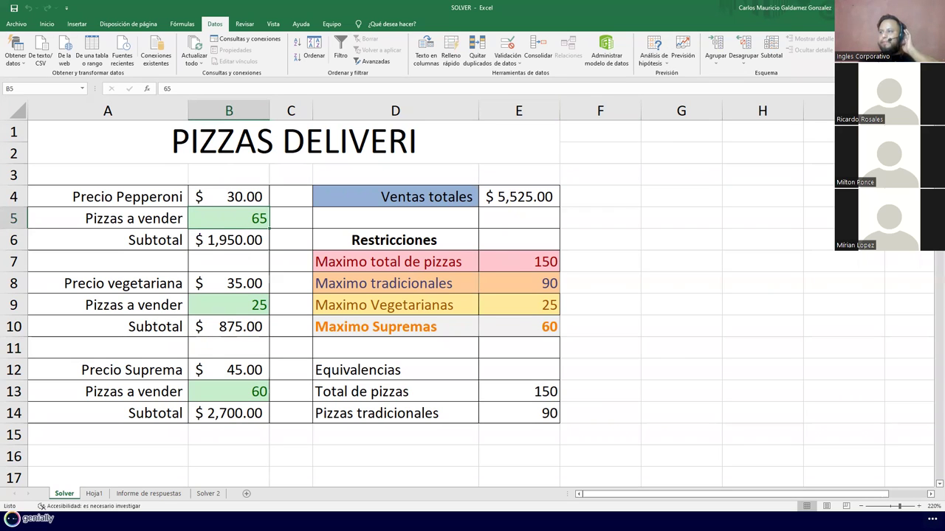
{"action": "left_click_drag", "start_coordinate": [680, 147], "coordinate": [660, 140]}
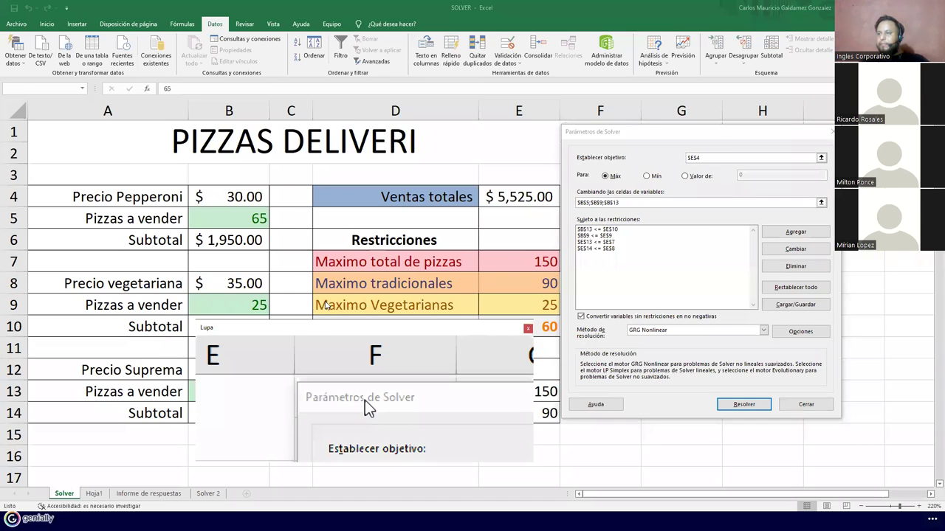
Move the Magnifier window away from the pizza tables and over the lower part of the Solver parameters dialog.
{"action": "left_click_drag", "start_coordinate": [302, 327], "coordinate": [397, 413]}
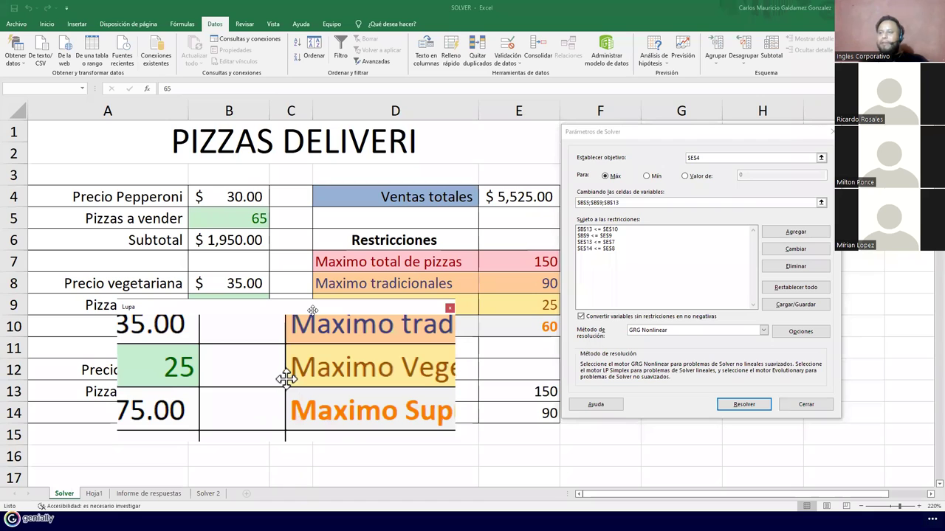
{"action": "left_click_drag", "start_coordinate": [313, 310], "coordinate": [511, 352]}
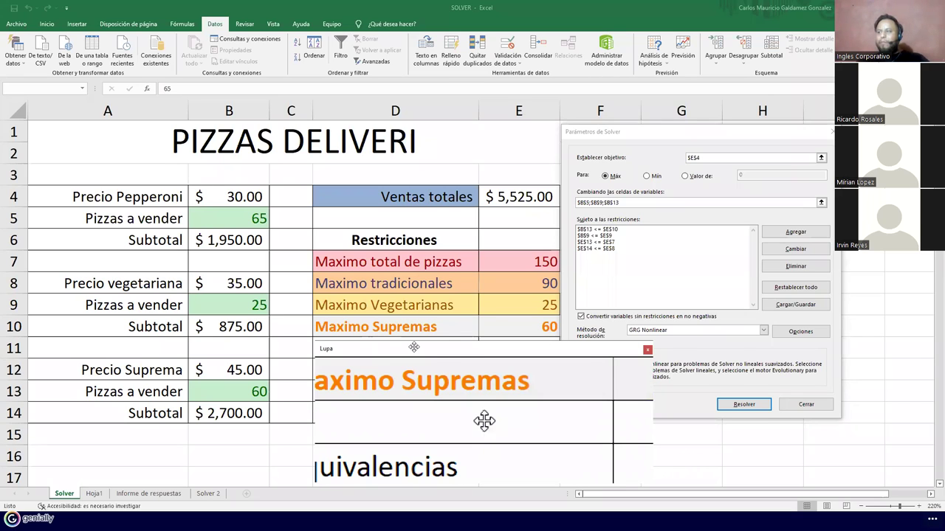
{"action": "left_click_drag", "start_coordinate": [414, 347], "coordinate": [669, 341]}
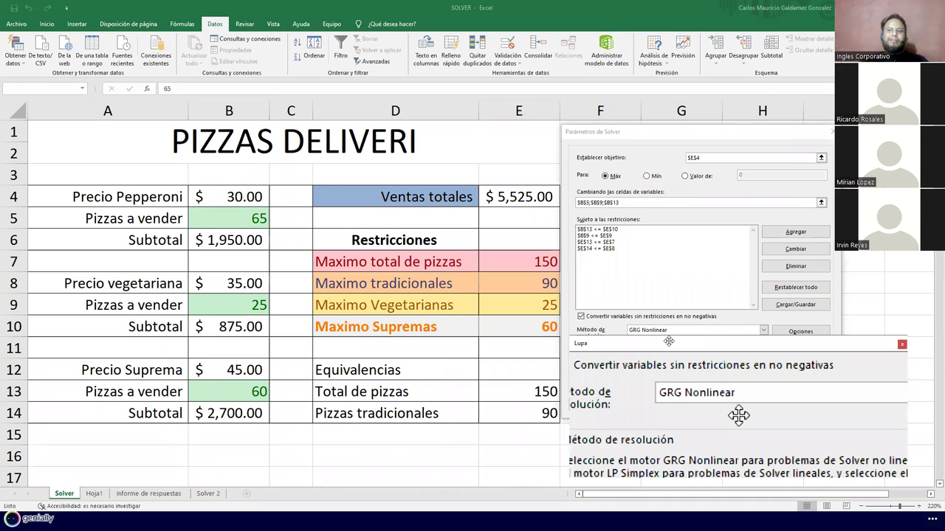
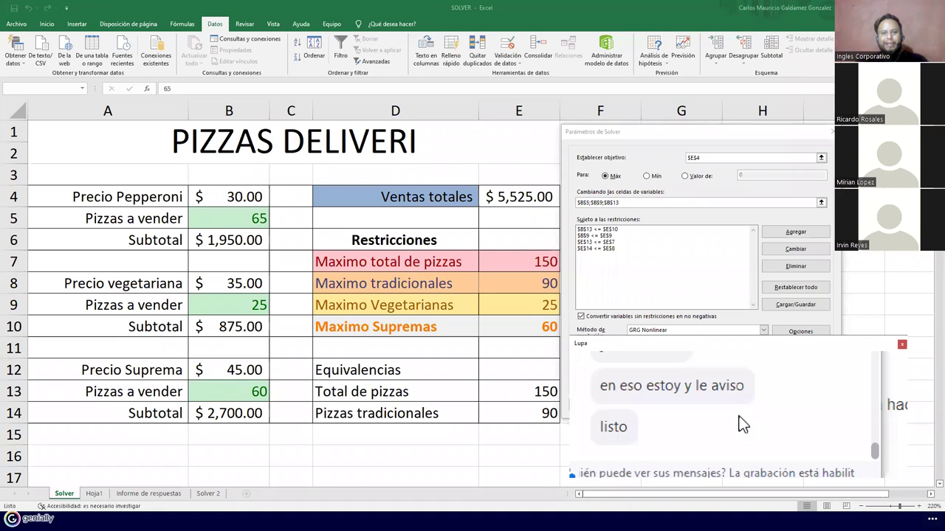
Close the Magnifier window and dismiss the Solver parameters dialog without solving again.
{"action": "scroll", "coordinate": [742, 425], "scroll_direction": "up", "scroll_amount": 5}
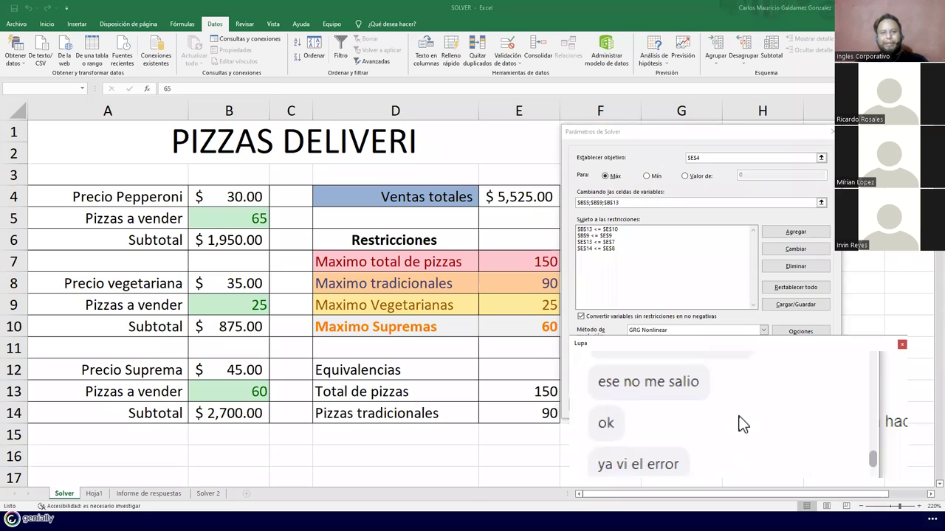
{"action": "scroll", "coordinate": [742, 424], "scroll_direction": "up", "scroll_amount": 6}
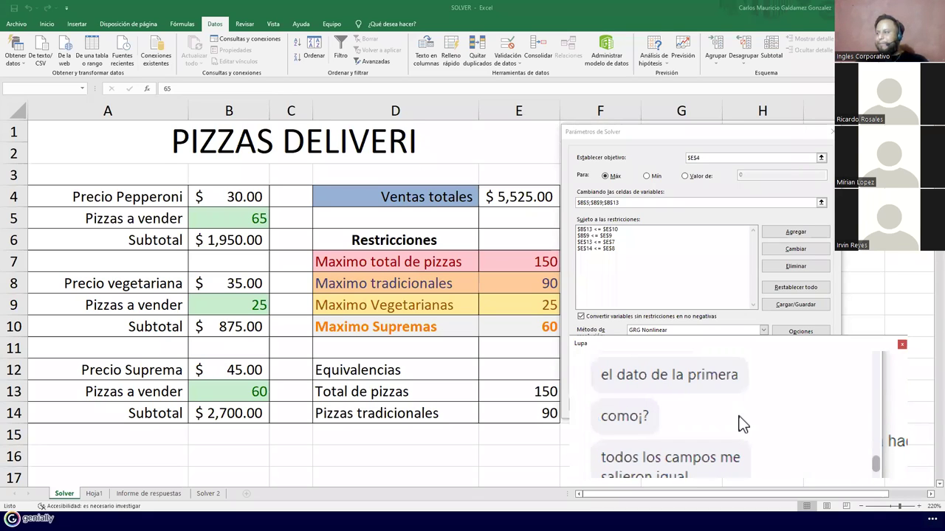
{"action": "left_click", "coordinate": [902, 345]}
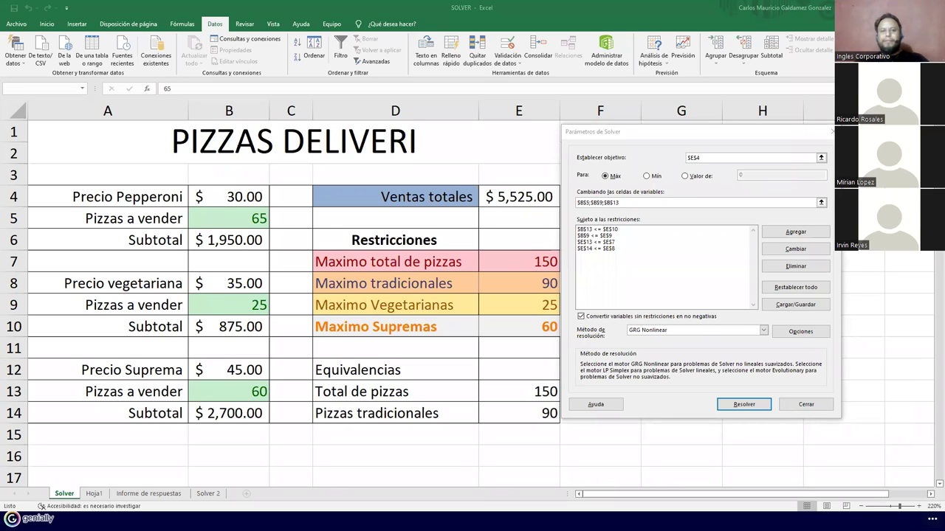
{"action": "left_click", "coordinate": [807, 406]}
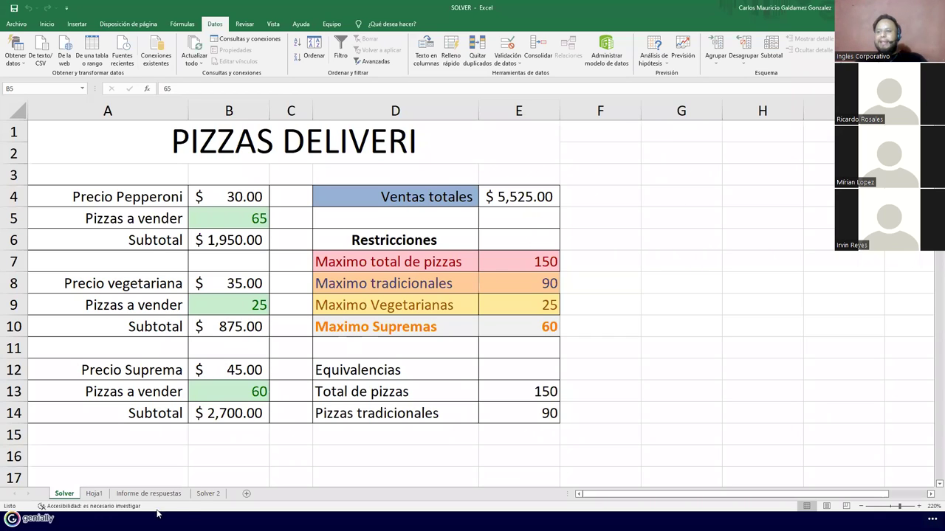
Open the Solver 2 sheet and examine the Pedido Optimo table's Unidades cells C4:C6 and its first restriction.
{"action": "left_click", "coordinate": [206, 495]}
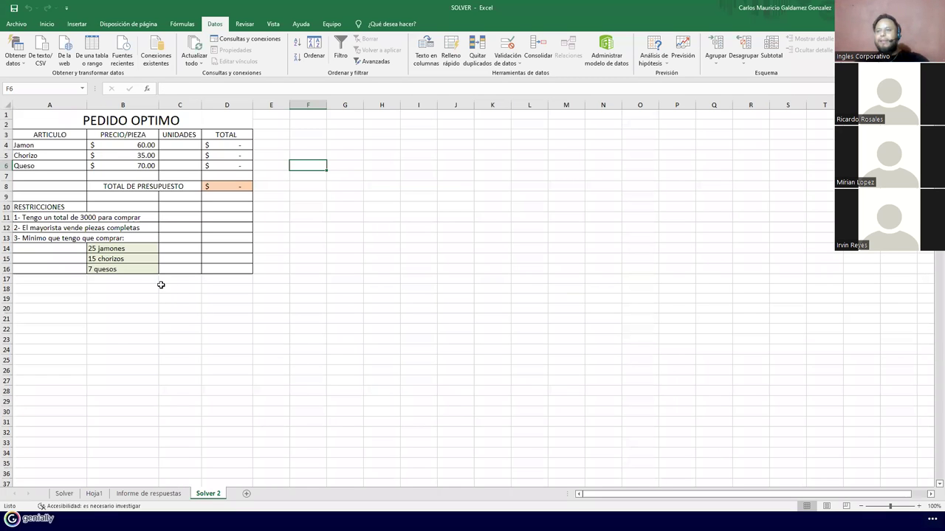
{"action": "scroll", "coordinate": [164, 291], "scroll_direction": "down", "scroll_amount": 1}
{"action": "scroll", "coordinate": [163, 291], "scroll_direction": "up", "scroll_amount": 1, "text": "ctrl"}
{"action": "scroll", "coordinate": [175, 300], "scroll_direction": "up", "scroll_amount": 1}
{"action": "scroll", "coordinate": [175, 299], "scroll_direction": "up", "scroll_amount": 1, "text": "ctrl"}
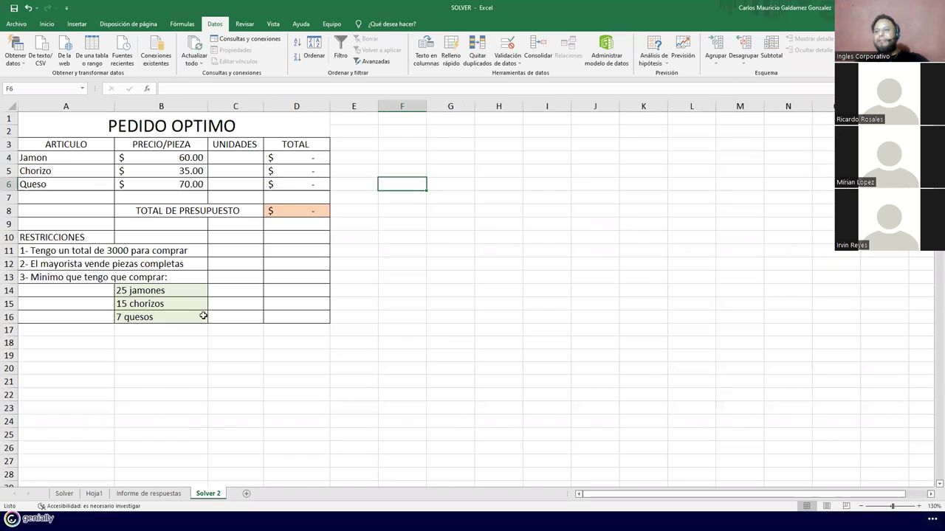
{"action": "scroll", "coordinate": [201, 314], "scroll_direction": "up", "scroll_amount": 1, "text": "ctrl"}
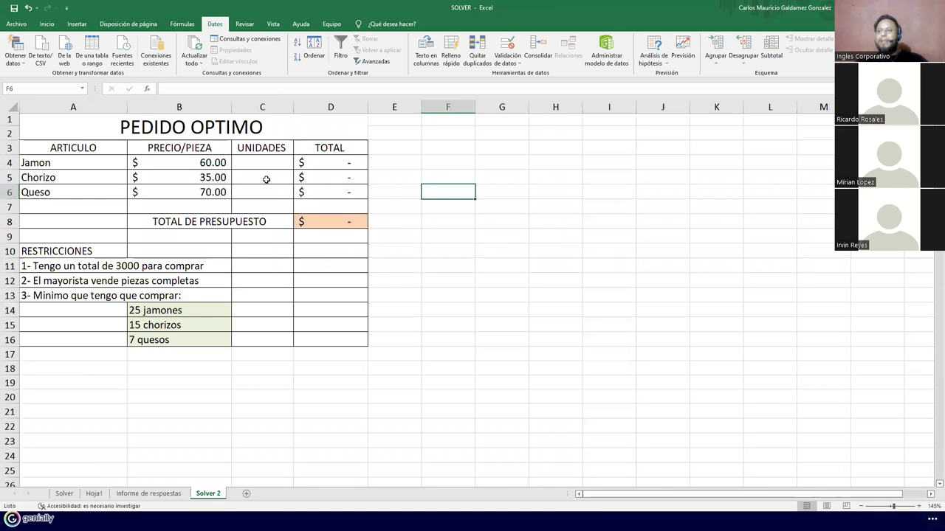
{"action": "left_click_drag", "start_coordinate": [254, 164], "coordinate": [253, 191]}
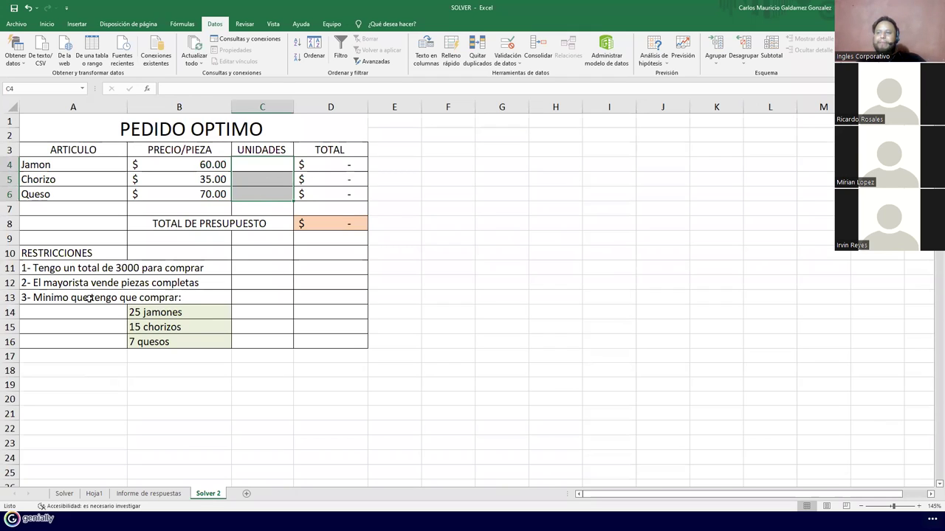
{"action": "left_click", "coordinate": [46, 270]}
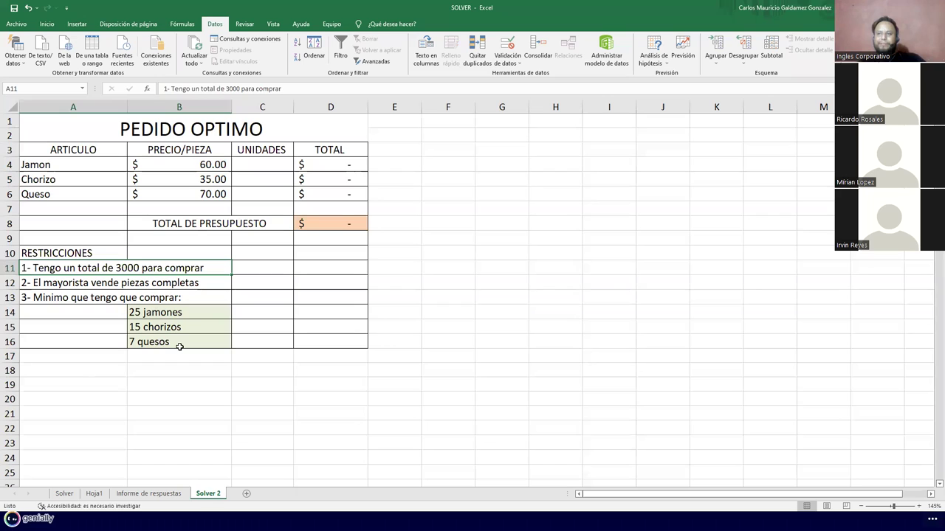
{"action": "left_click", "coordinate": [251, 163]}
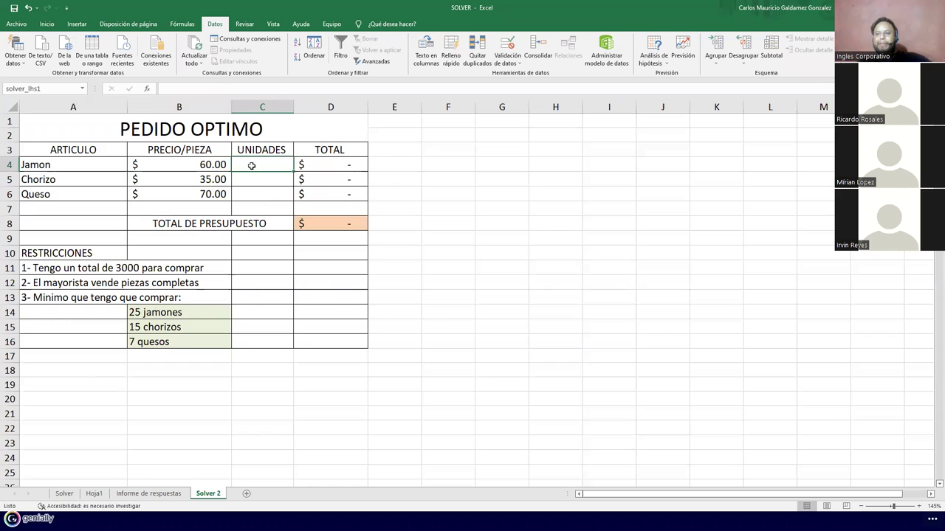
{"action": "left_click", "coordinate": [254, 183]}
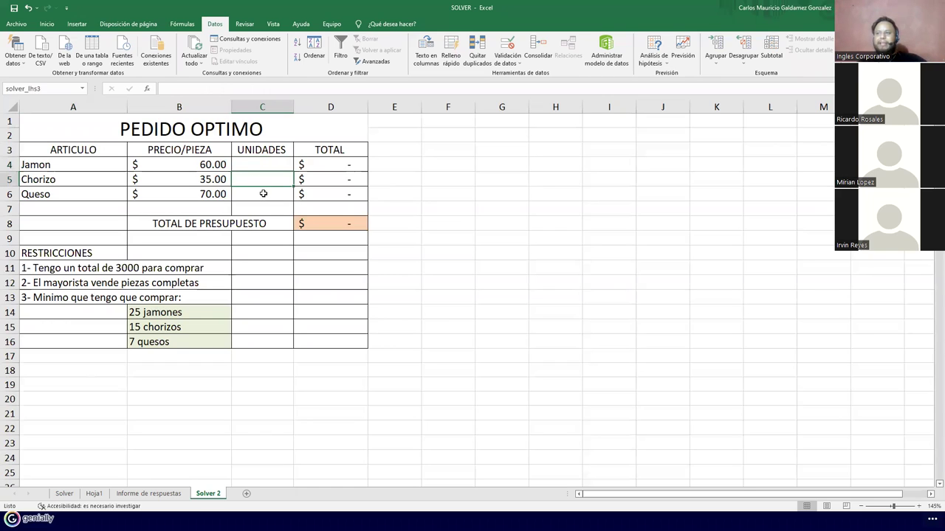
{"action": "left_click", "coordinate": [263, 193]}
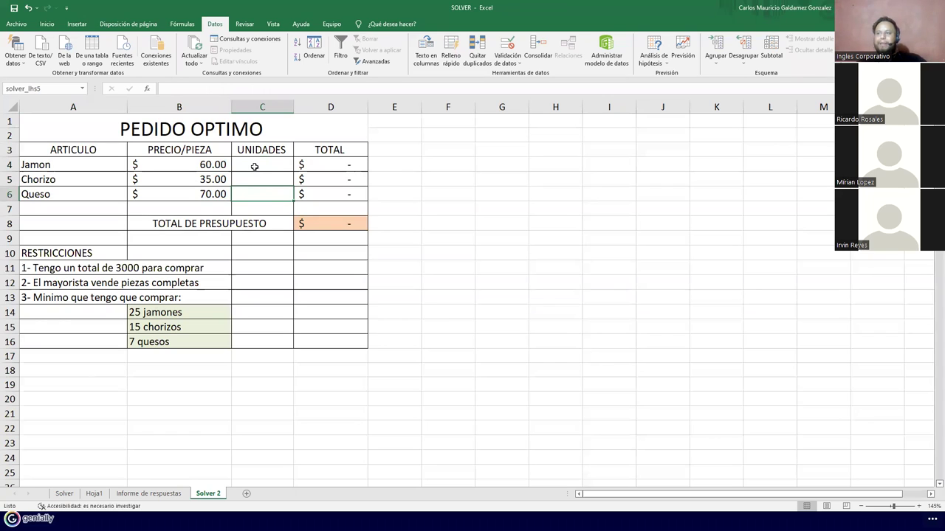
Enter the minimum units in the Unidades column: 25 for Jamon, 15 for Chorizo and 7 for Queso.
{"action": "left_click", "coordinate": [254, 167]}
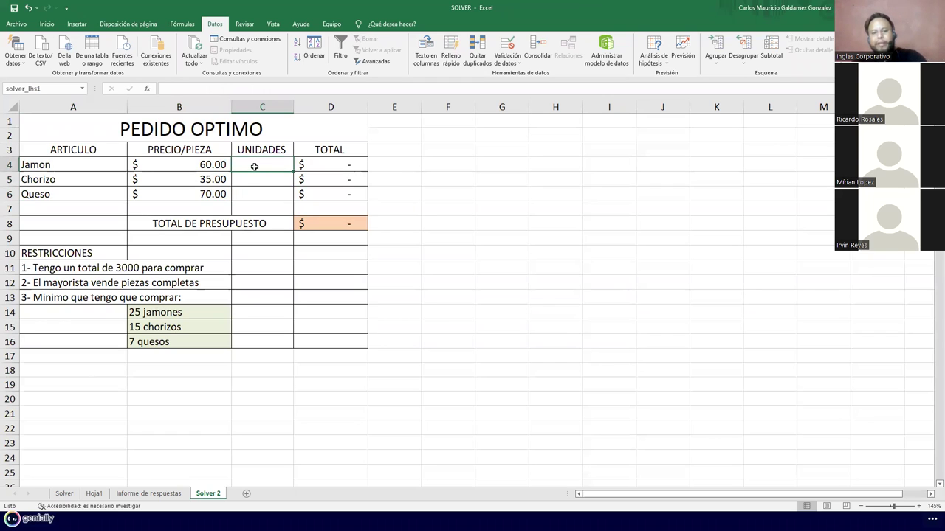
{"action": "type", "text": "25"}
{"action": "key", "text": "Return"}
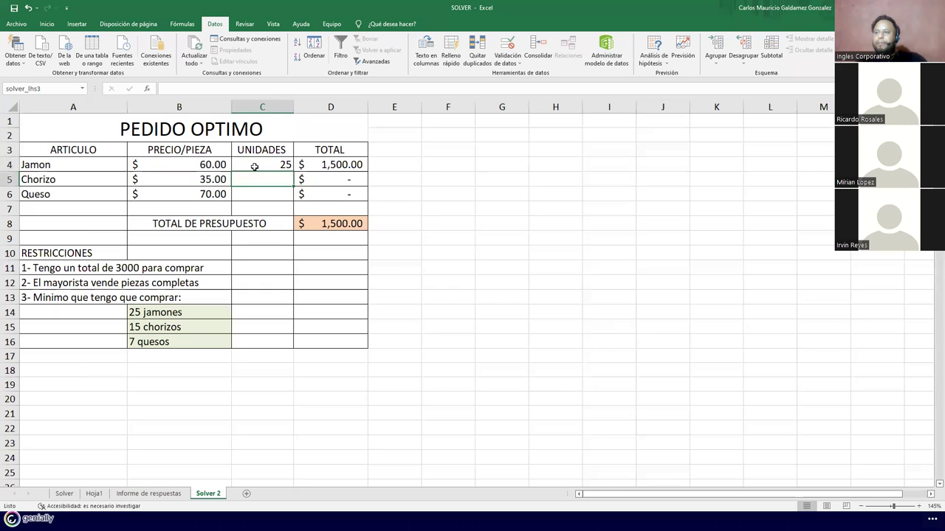
{"action": "type", "text": "15"}
{"action": "key", "text": "Return"}
{"action": "type", "text": "7"}
{"action": "key", "text": "Return"}
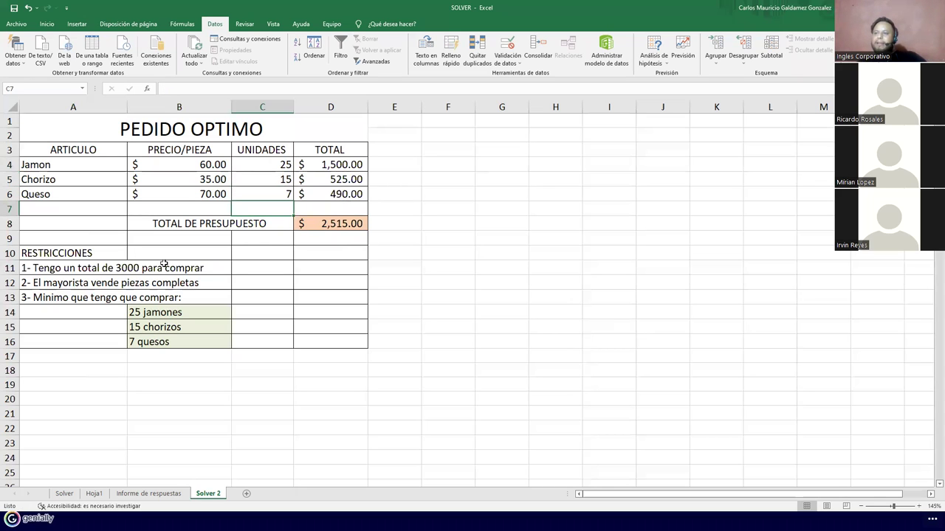
Check the Total de Presupuesto in D8 and clear the trial quantities from C4:C6.
{"action": "left_click", "coordinate": [344, 224]}
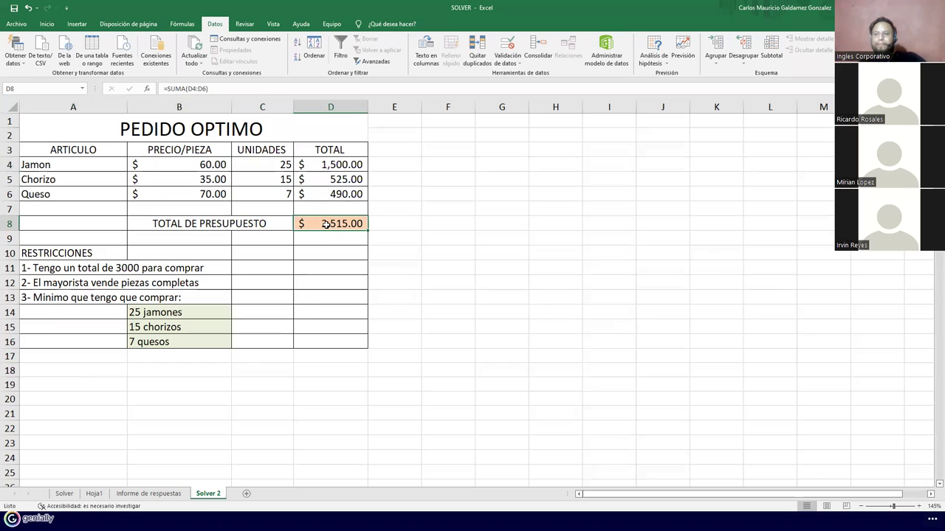
{"action": "left_click_drag", "start_coordinate": [279, 165], "coordinate": [277, 193]}
{"action": "key", "text": "Delete"}
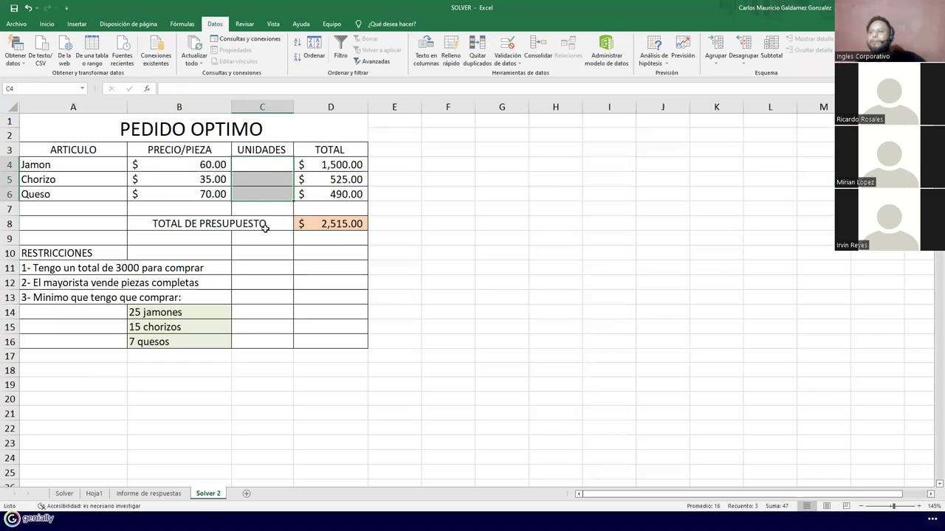
Review the three restrictions, the minimum quantities in B14:B16 and the Total de Presupuesto formula in D8.
{"action": "left_click_drag", "start_coordinate": [83, 276], "coordinate": [103, 294]}
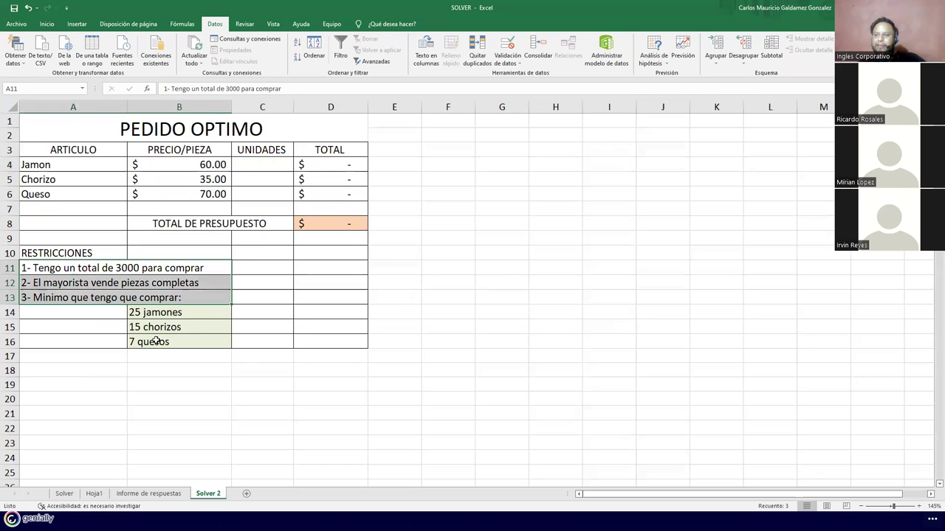
{"action": "left_click_drag", "start_coordinate": [155, 313], "coordinate": [156, 341]}
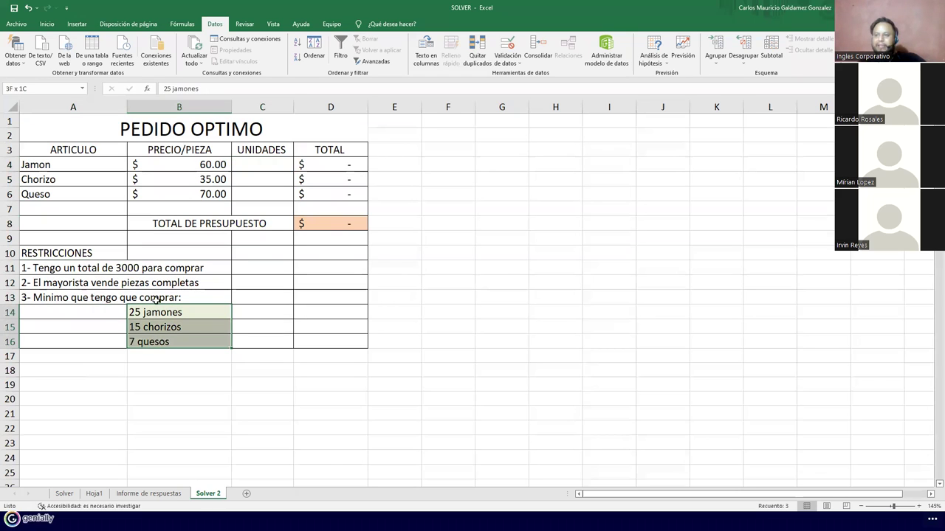
{"action": "left_click", "coordinate": [88, 268]}
{"action": "left_click", "coordinate": [317, 225]}
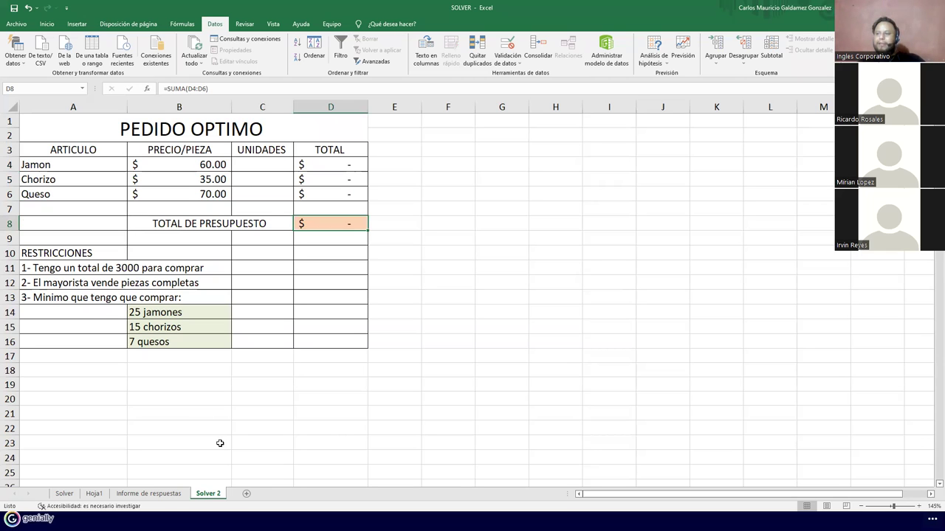
Open the Informe de respuestas sheet and examine its restriction formulas, source workbook line and Resultado line in row 4.
{"action": "left_click", "coordinate": [151, 494]}
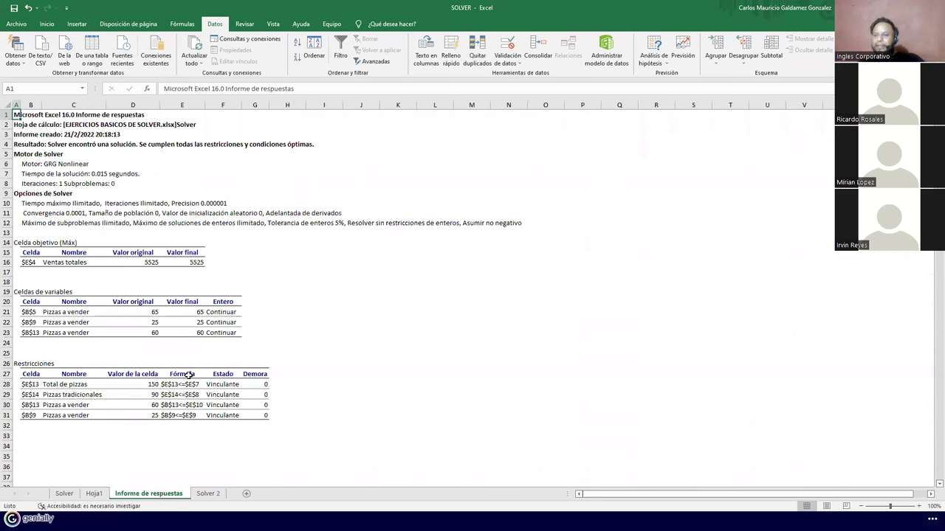
{"action": "left_click", "coordinate": [188, 374]}
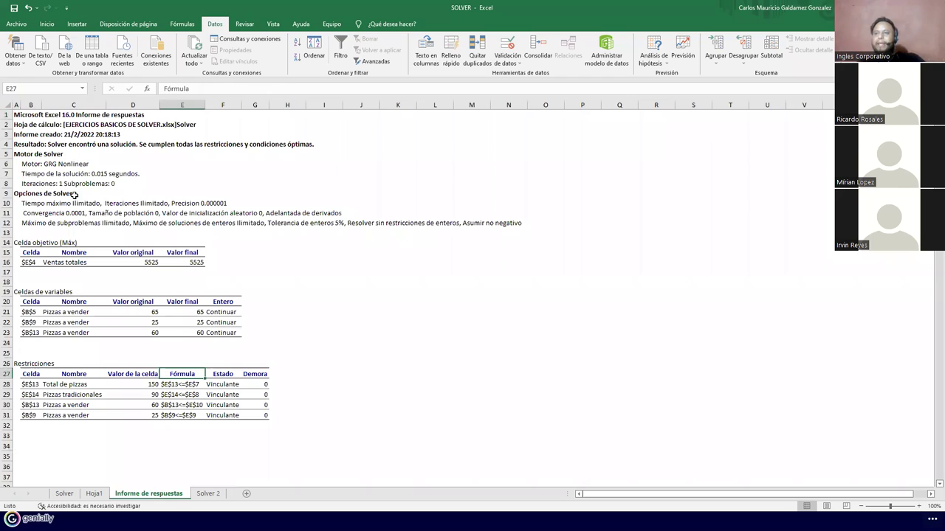
{"action": "left_click", "coordinate": [74, 213]}
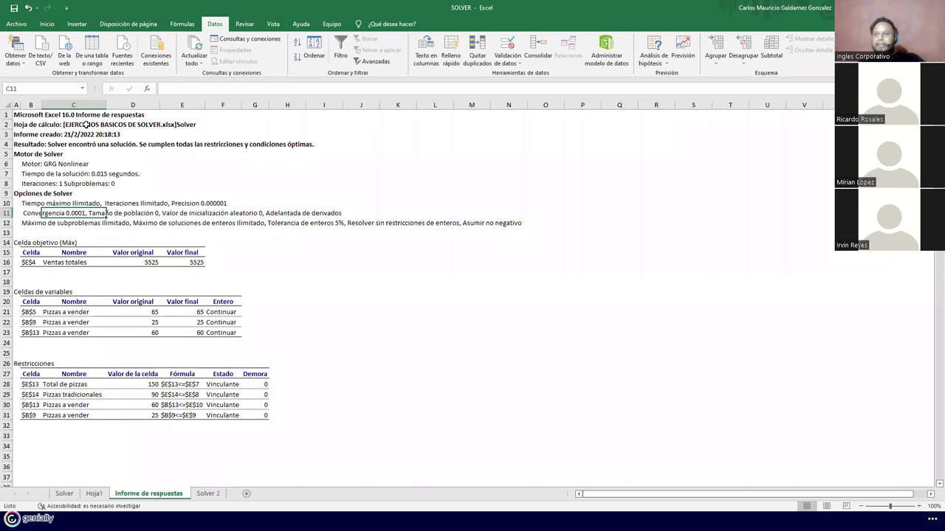
{"action": "left_click", "coordinate": [83, 125]}
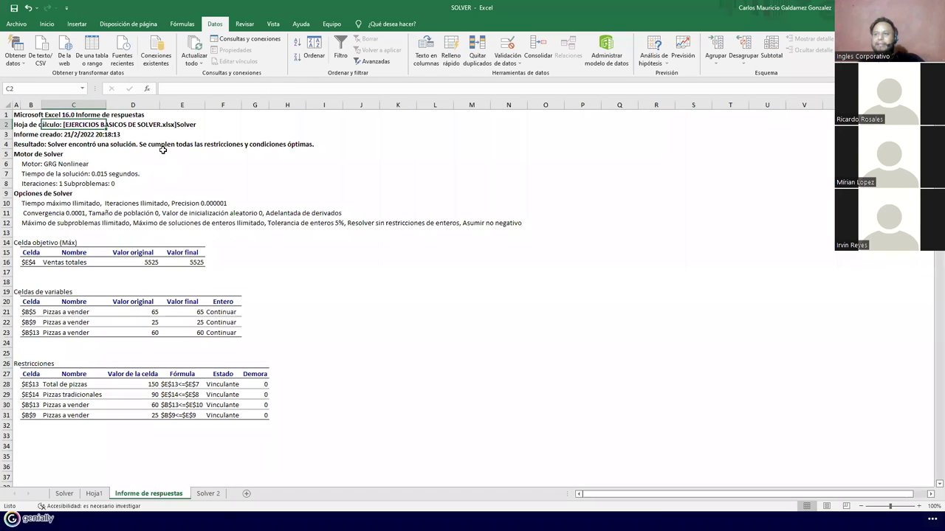
{"action": "key", "text": "Down"}
{"action": "key", "text": "Down"}
{"action": "key", "text": "Right"}
{"action": "key", "text": "Right"}
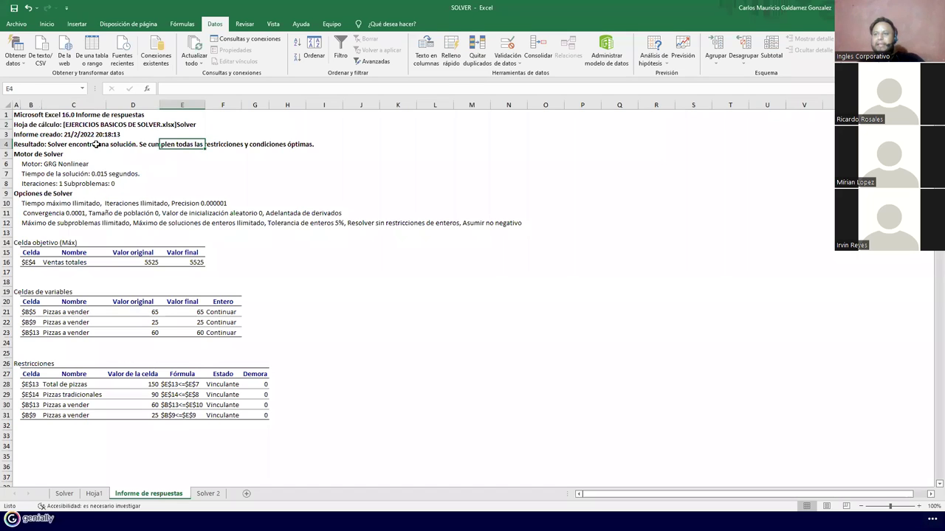
{"action": "key", "text": "Home"}
{"action": "left_click", "coordinate": [175, 142], "text": "shift"}
{"action": "left_click", "coordinate": [306, 145], "text": "shift"}
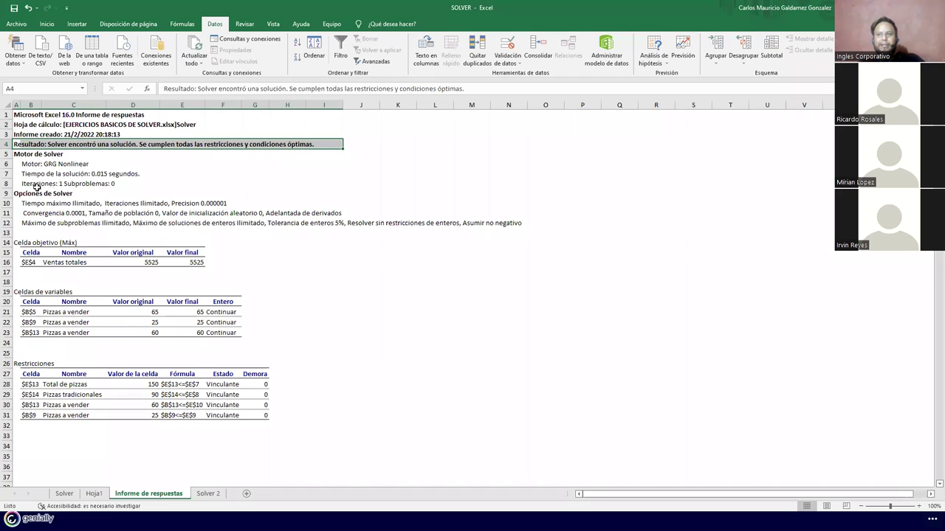
Examine the report's Motor de Solver details in B6:B8 and the Opciones de Solver in B10:B12.
{"action": "left_click_drag", "start_coordinate": [33, 164], "coordinate": [34, 184]}
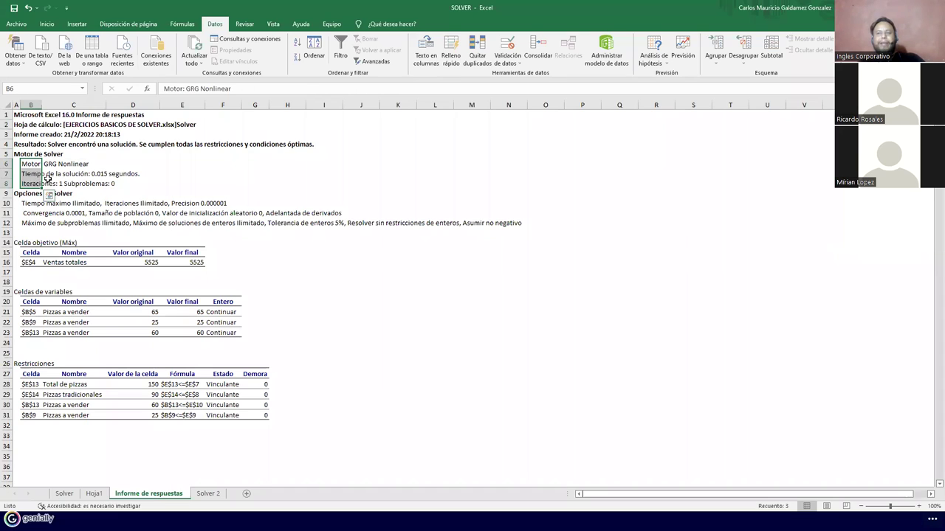
{"action": "left_click", "coordinate": [34, 174]}
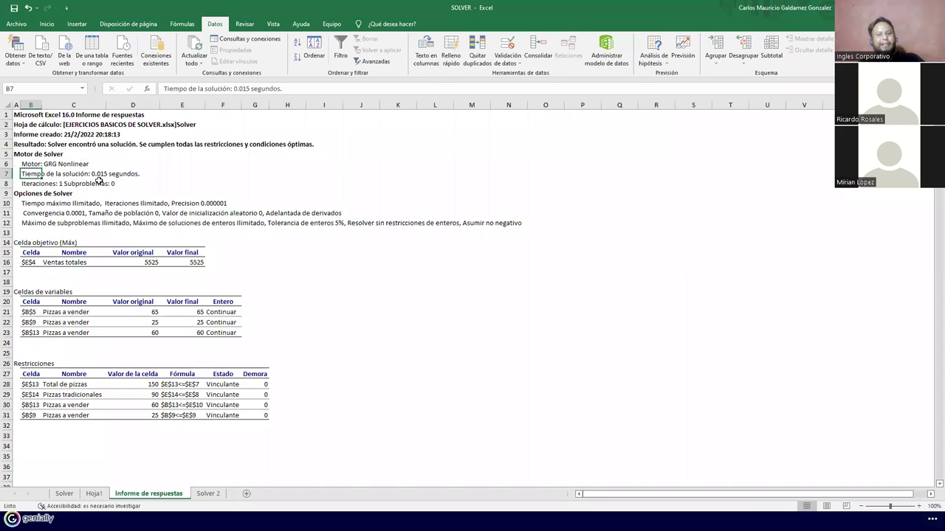
{"action": "left_click", "coordinate": [33, 184]}
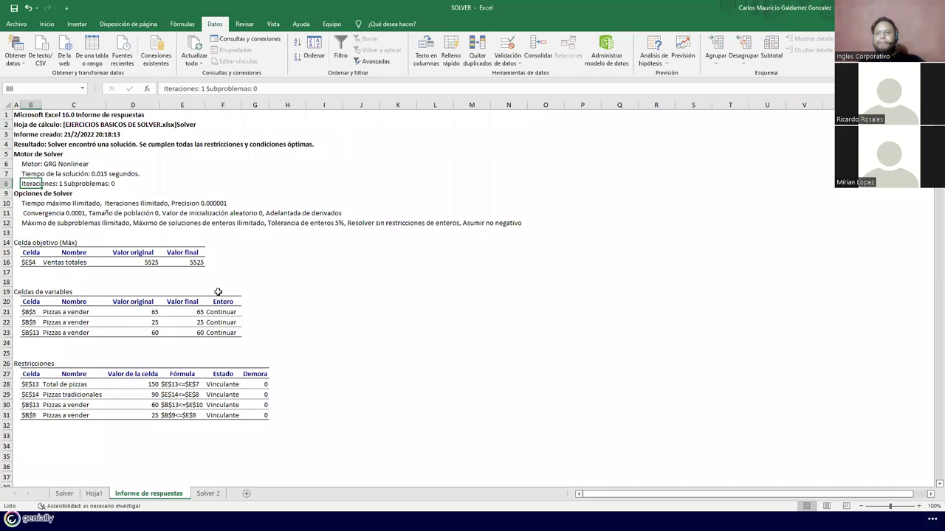
{"action": "left_click_drag", "start_coordinate": [29, 203], "coordinate": [31, 223]}
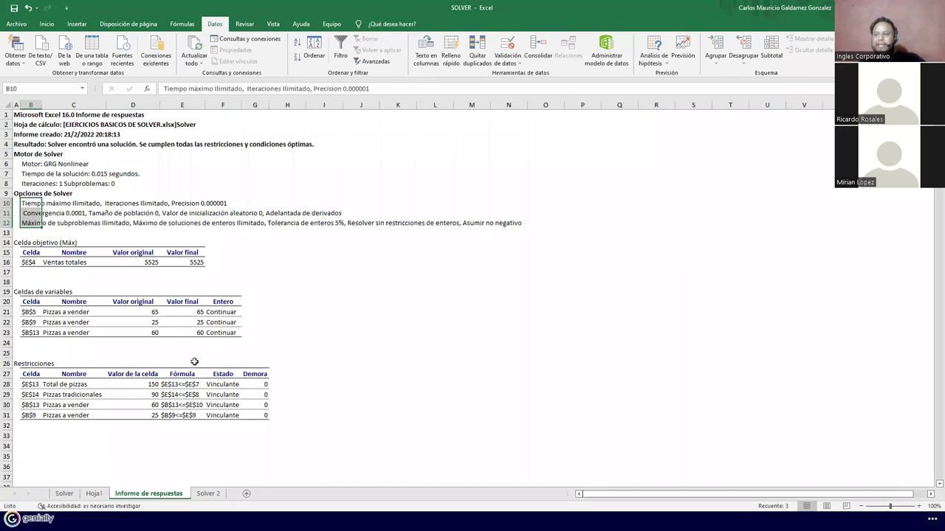
Return to the Solver sheet, close the workbook saving the changes to SOLVER.xlsx, and switch to the Genially presentation.
{"action": "left_click", "coordinate": [65, 493]}
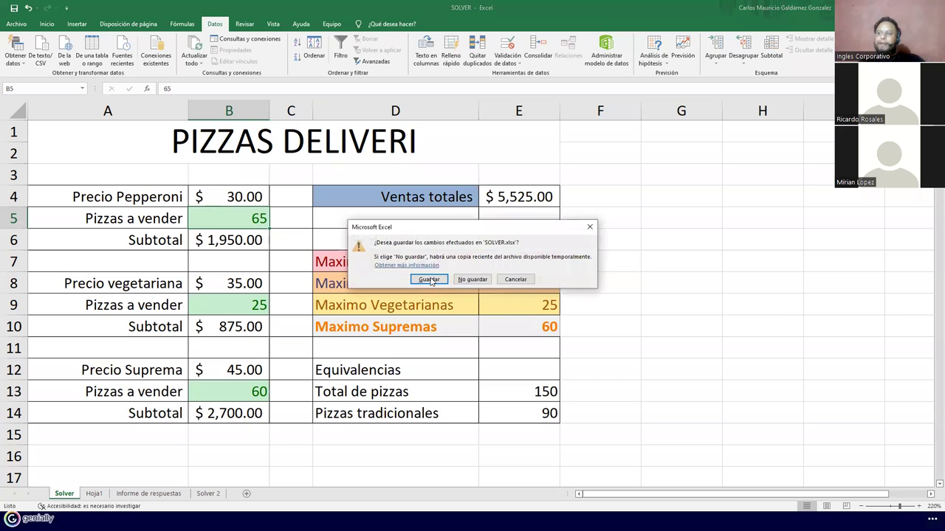
{"action": "left_click", "coordinate": [430, 277]}
{"action": "key", "text": "alt+Tab"}
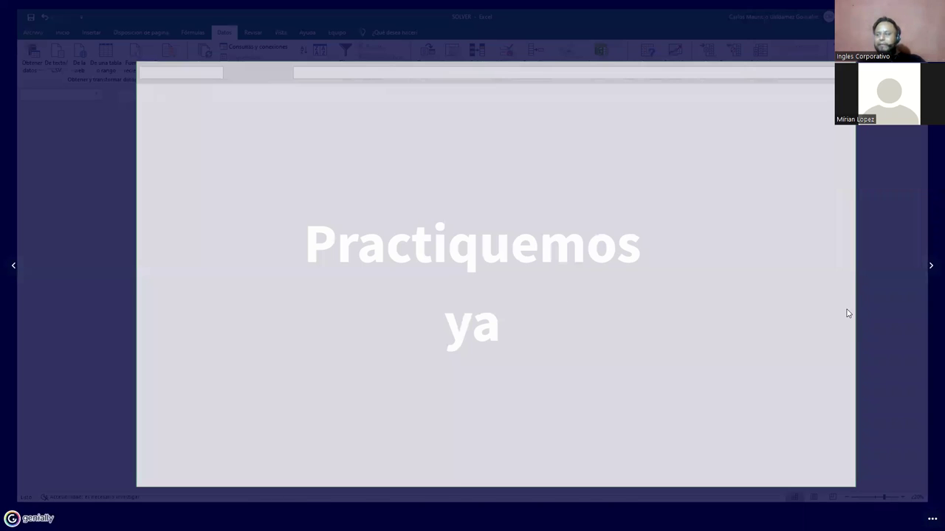